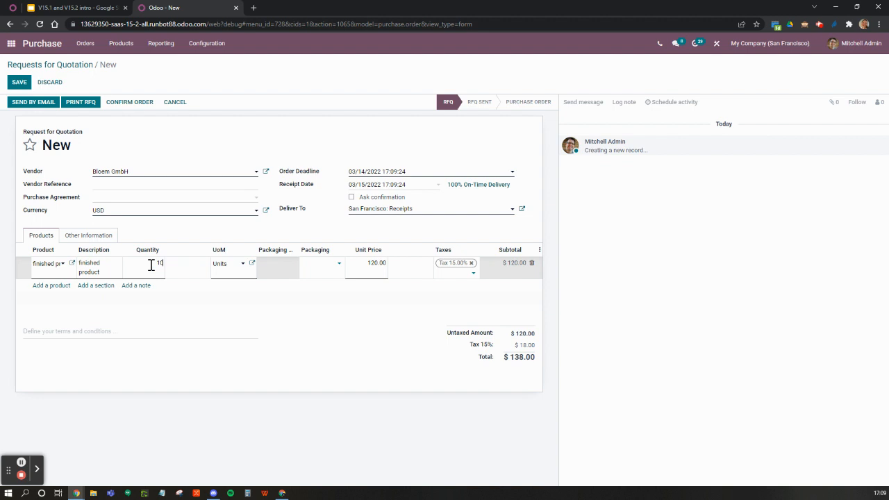
# Step: Complete the finished product line with a quantity of 10 and save the request for quotation
pyautogui.press('Return')
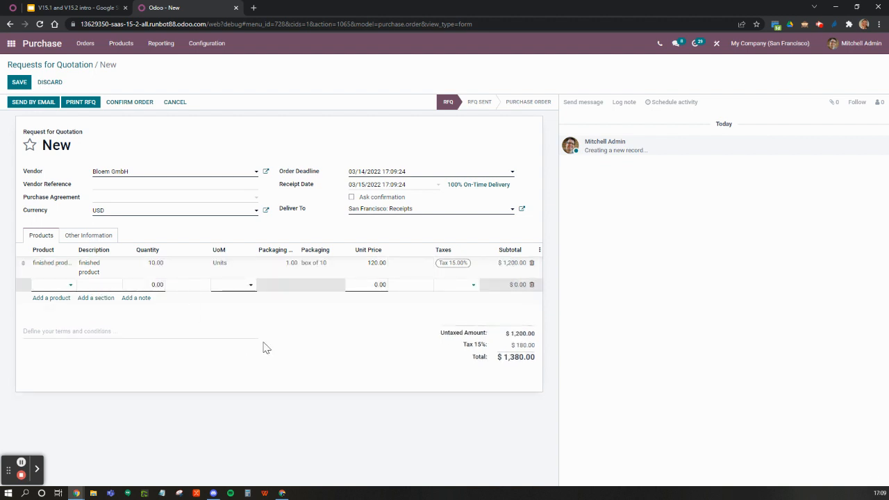
pyautogui.click(337, 353)
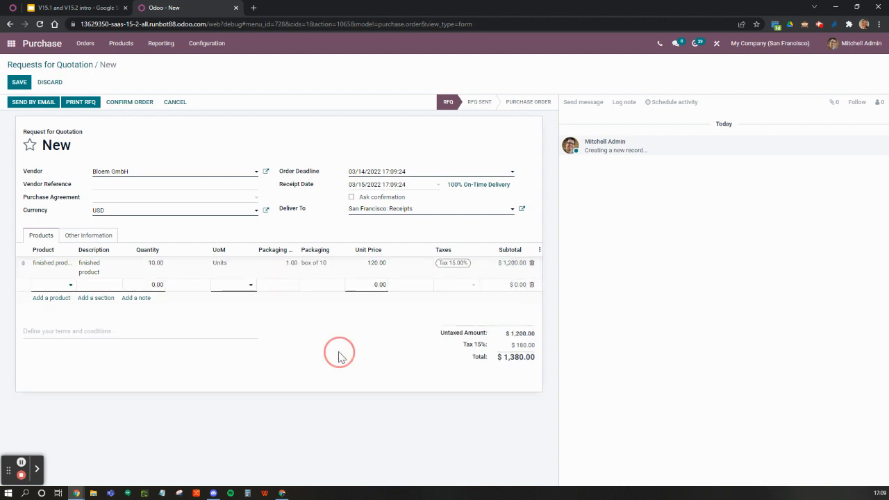
pyautogui.click(19, 82)
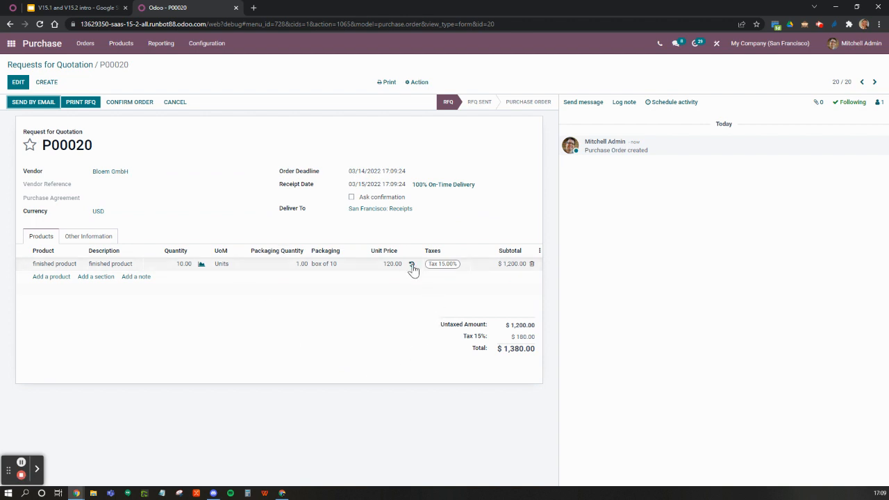
# Step: Review the finished product's purchase history for Bloem GmbH and for all vendors, and return to the quotation
pyautogui.click(411, 266)
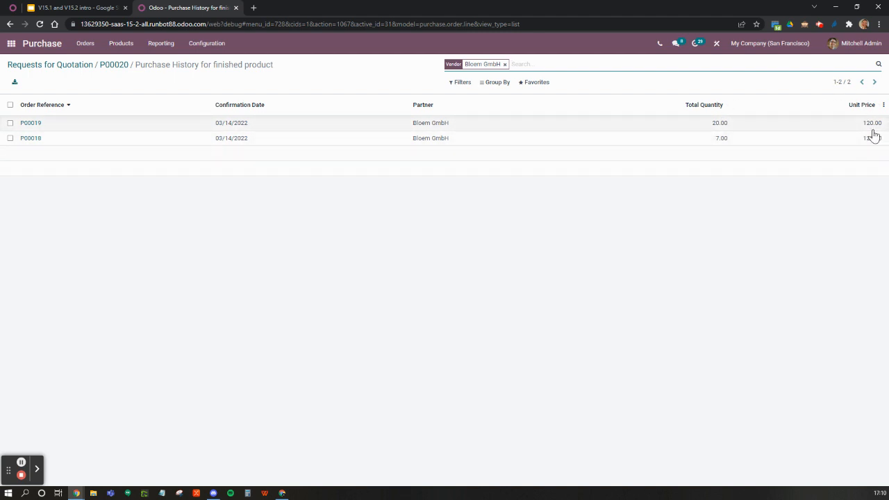
pyautogui.click(504, 65)
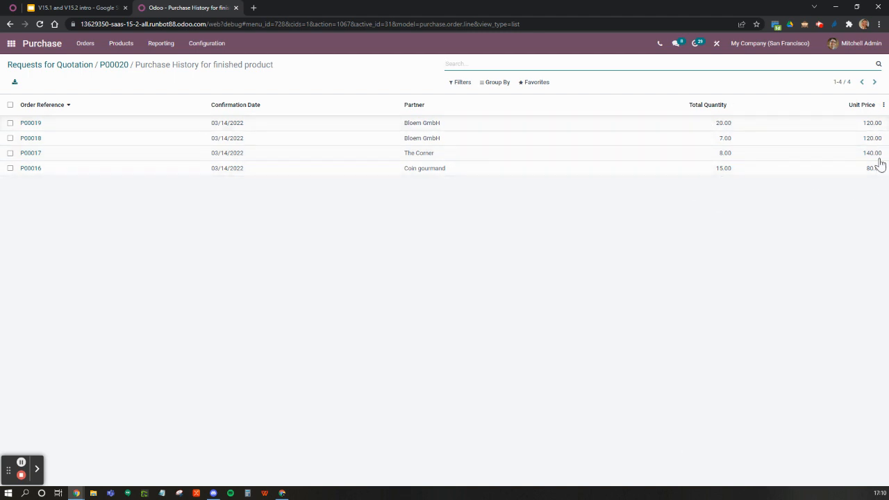
pyautogui.click(117, 65)
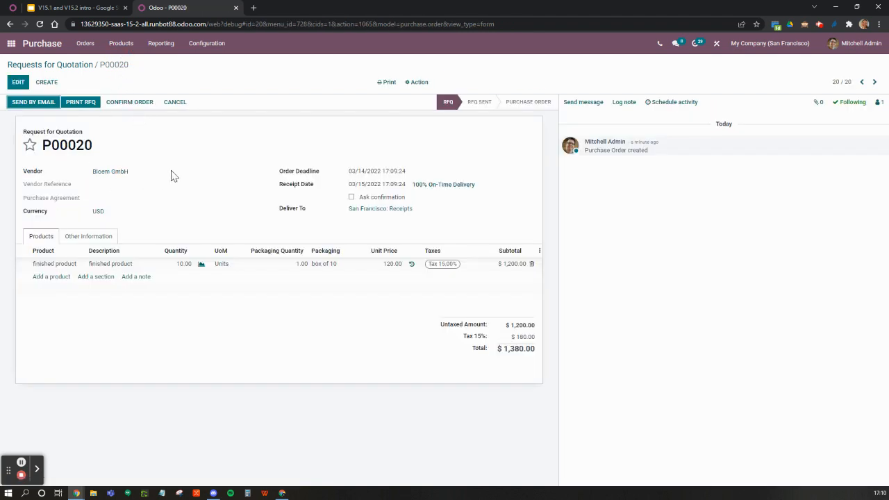
# Step: Switch to the Google Slides presentation and advance past the Purchase history slides to the Reception report slide
pyautogui.click(81, 7)
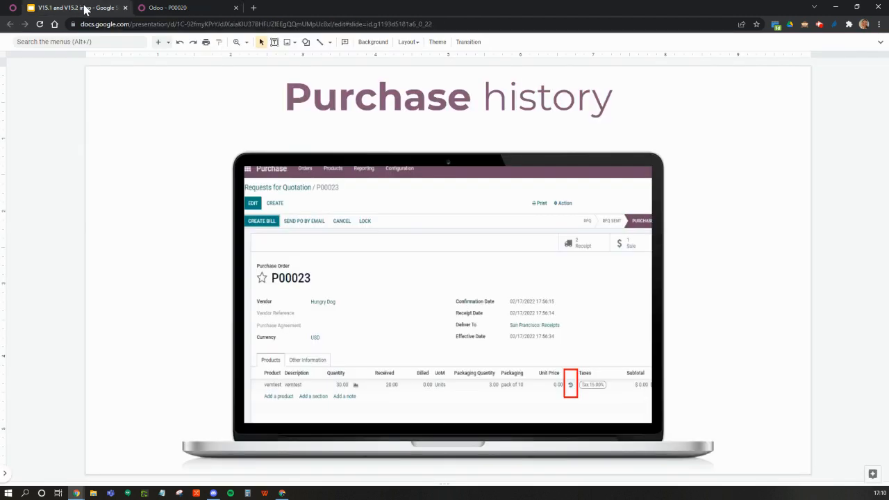
pyautogui.press('Down')
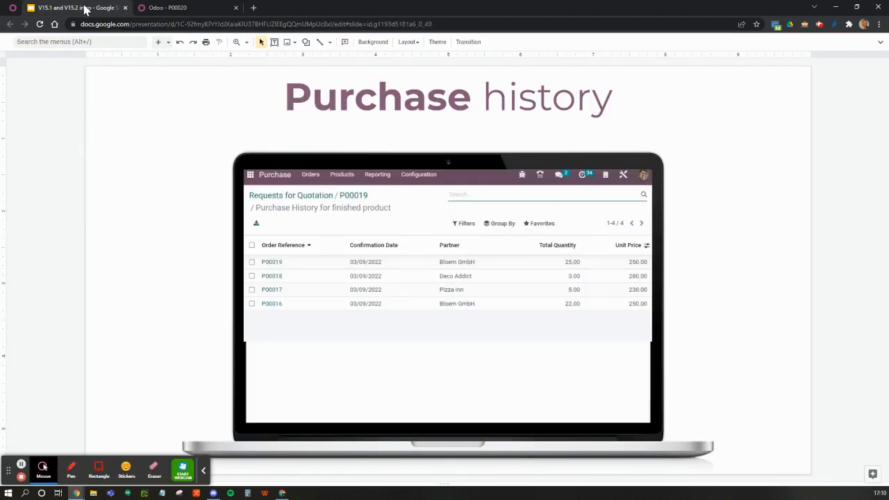
pyautogui.press('Down')
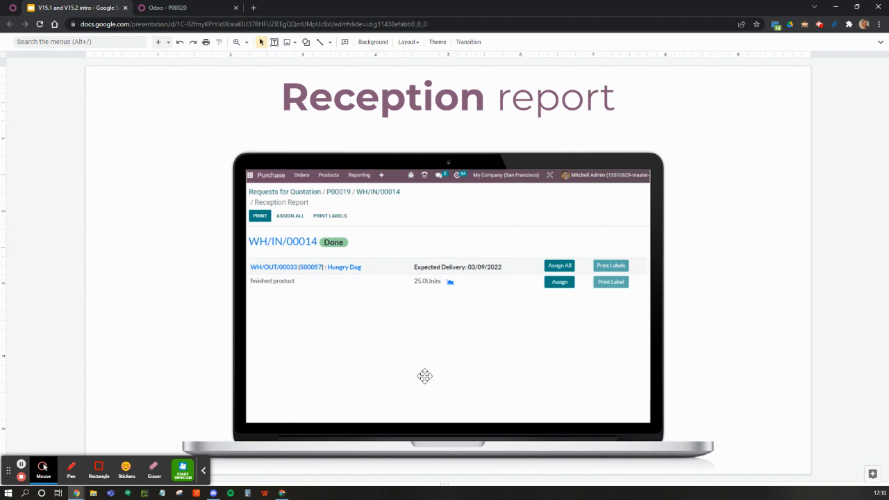
pyautogui.click(204, 472)
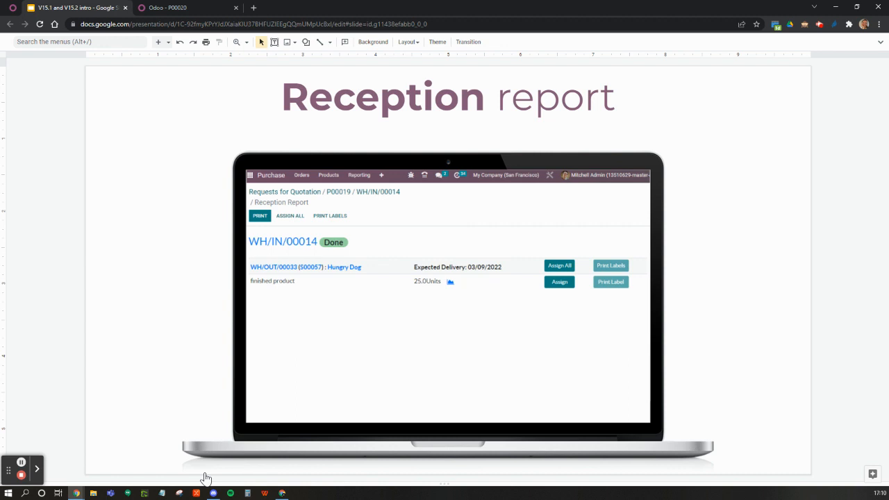
# Step: Switch back to Odoo and open the Inventory app's settings to check the Reception Report option
pyautogui.click(191, 10)
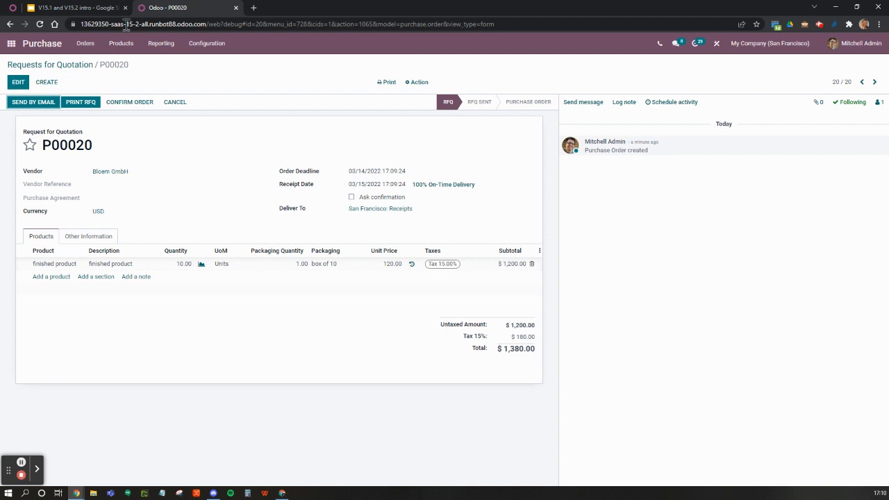
pyautogui.click(10, 43)
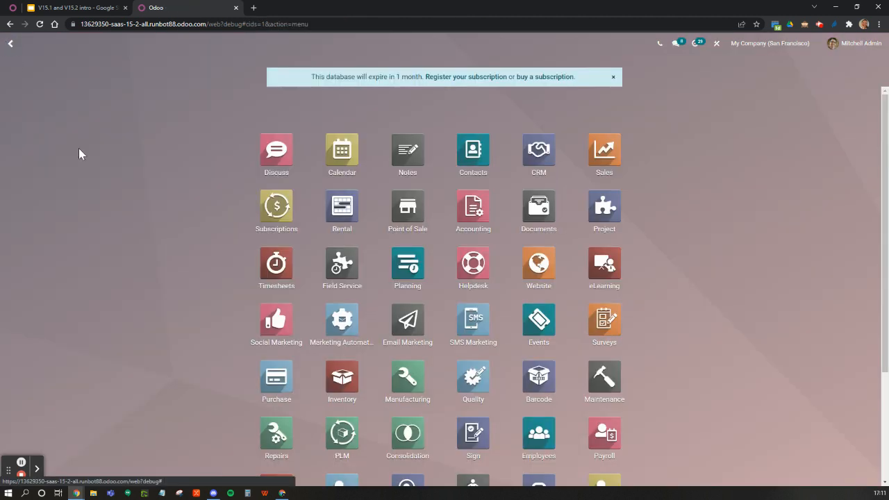
pyautogui.click(349, 386)
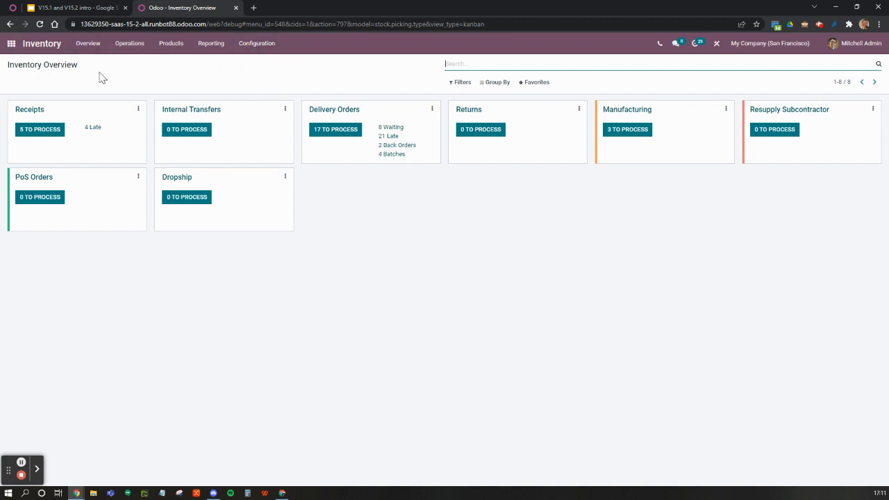
pyautogui.click(249, 45)
pyautogui.click(251, 65)
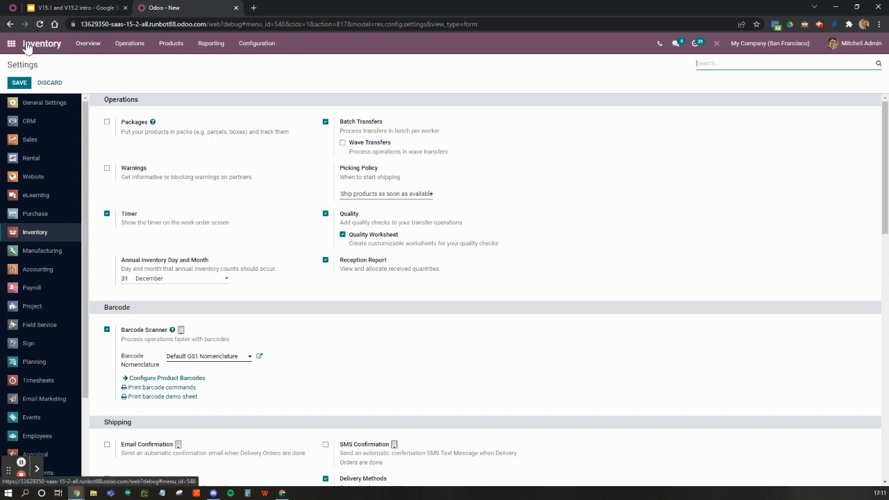
# Step: Open the Bloem GmbH receipt from the receipts to process, view its allocation report and return to the receipt
pyautogui.click(82, 45)
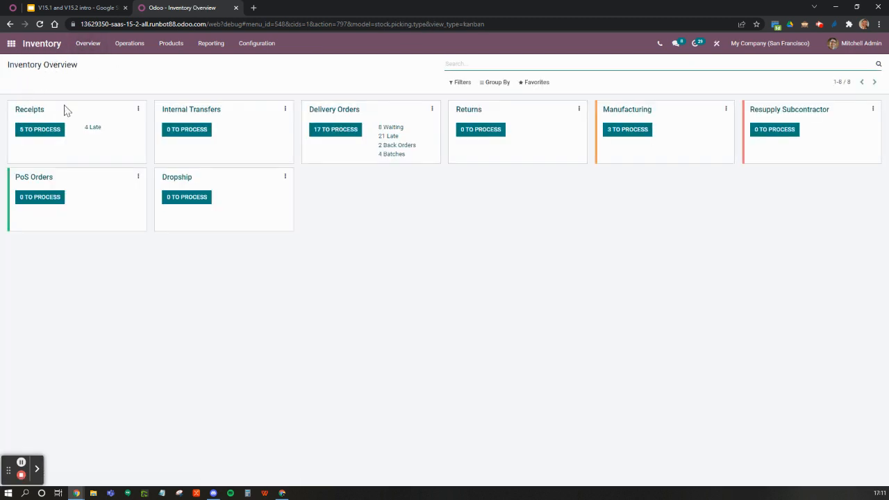
pyautogui.click(31, 133)
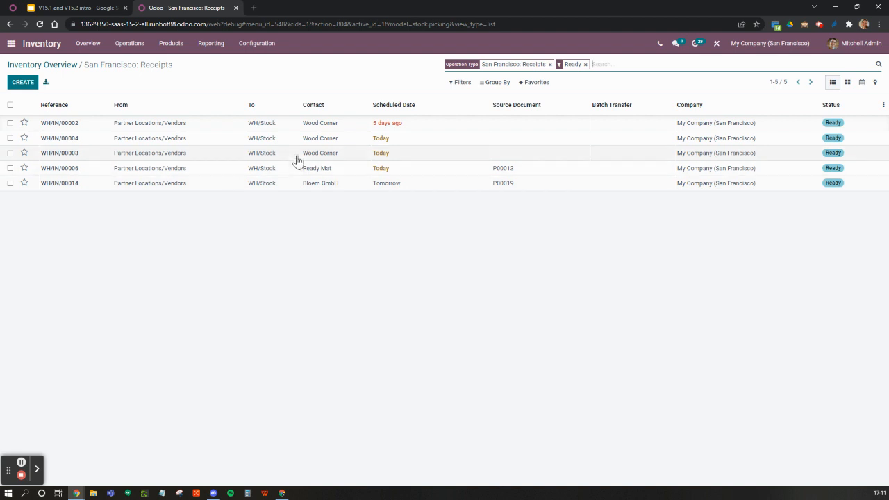
pyautogui.click(319, 183)
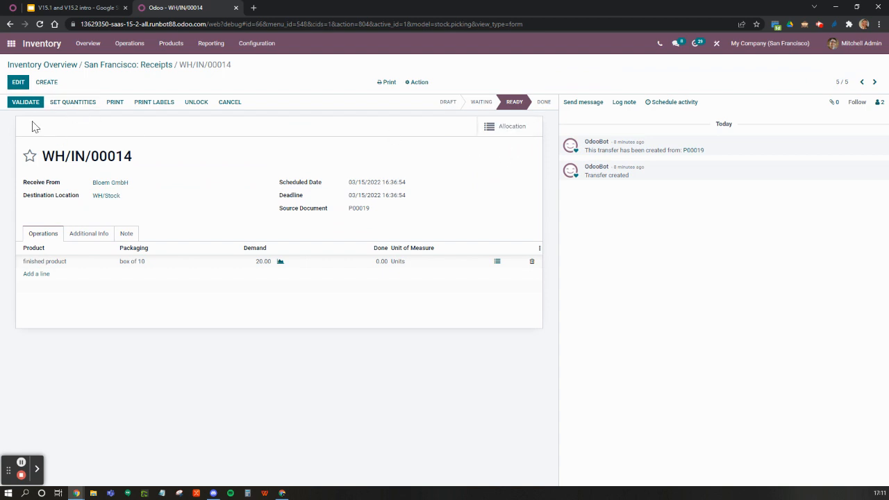
pyautogui.click(511, 128)
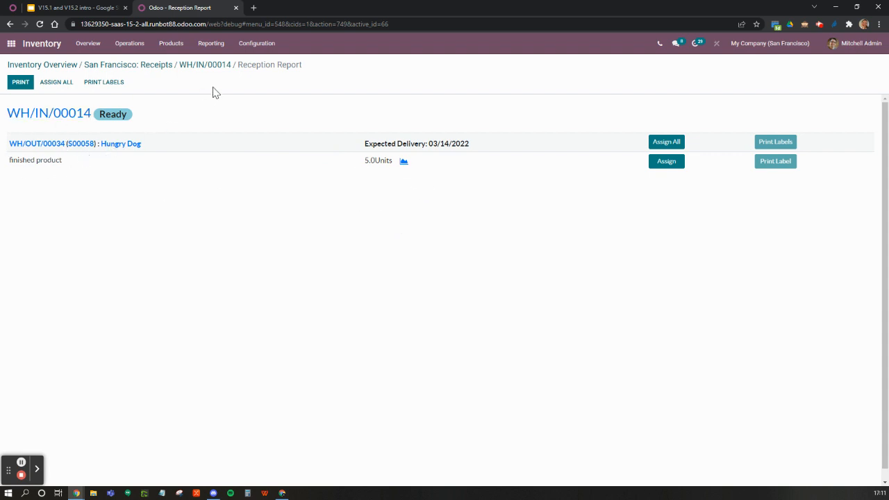
pyautogui.click(207, 67)
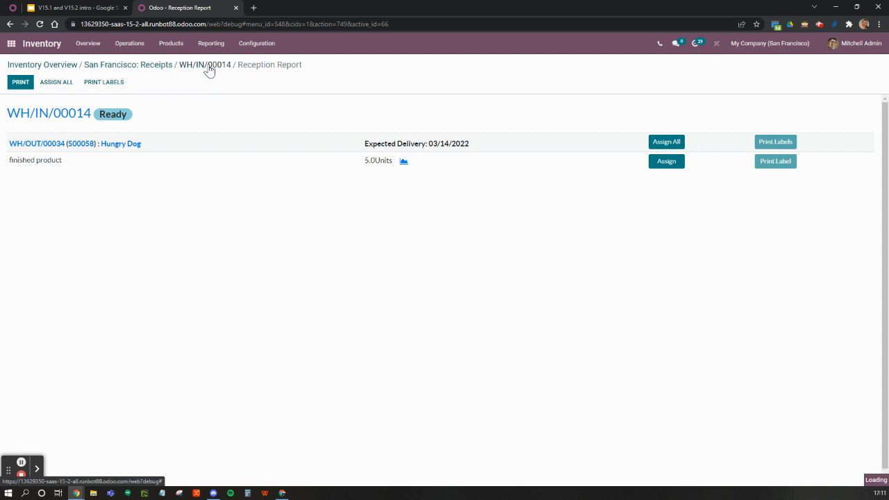
# Step: Group the operations types by Type of Operation and open Receipts to check its Show Reception Report at Validation setting
pyautogui.click(258, 49)
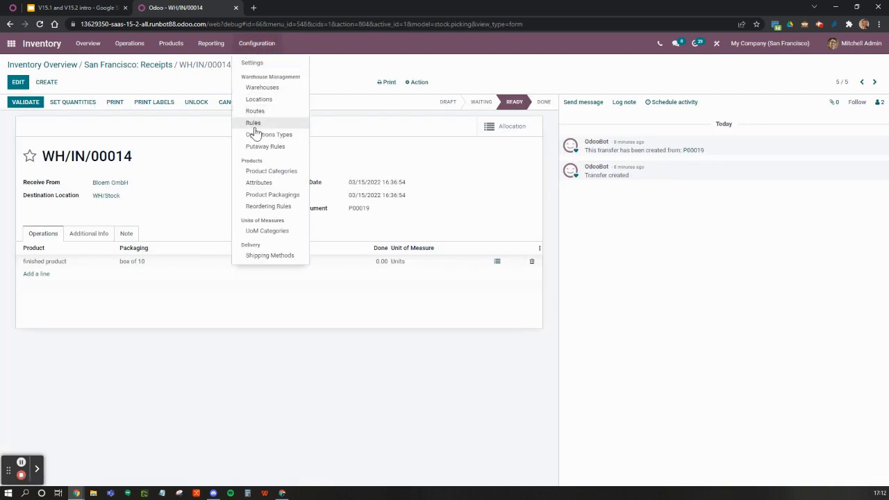
pyautogui.click(254, 137)
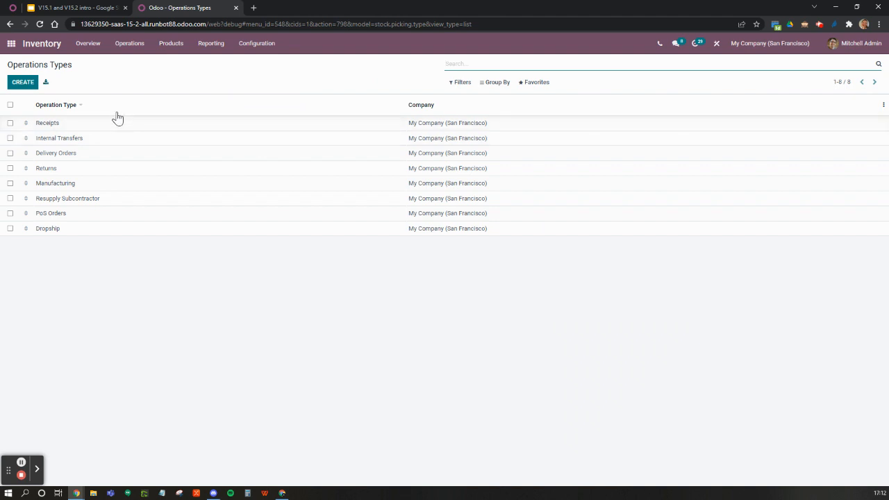
pyautogui.click(496, 83)
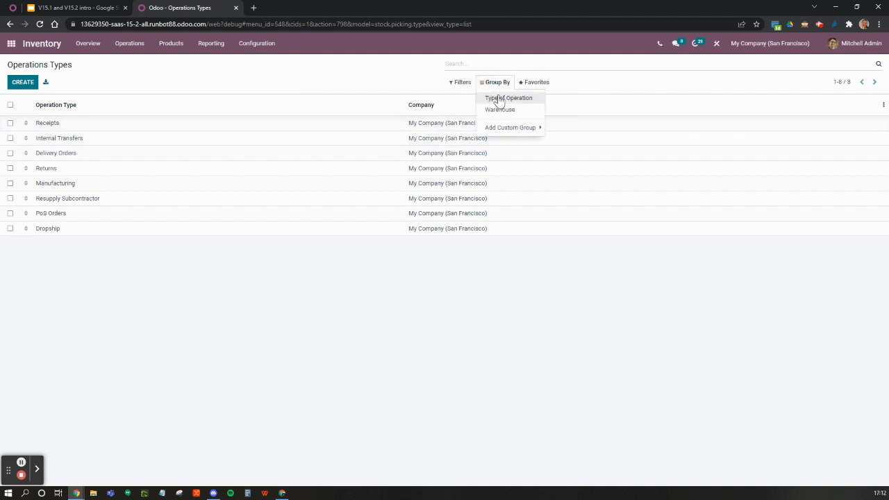
pyautogui.click(499, 100)
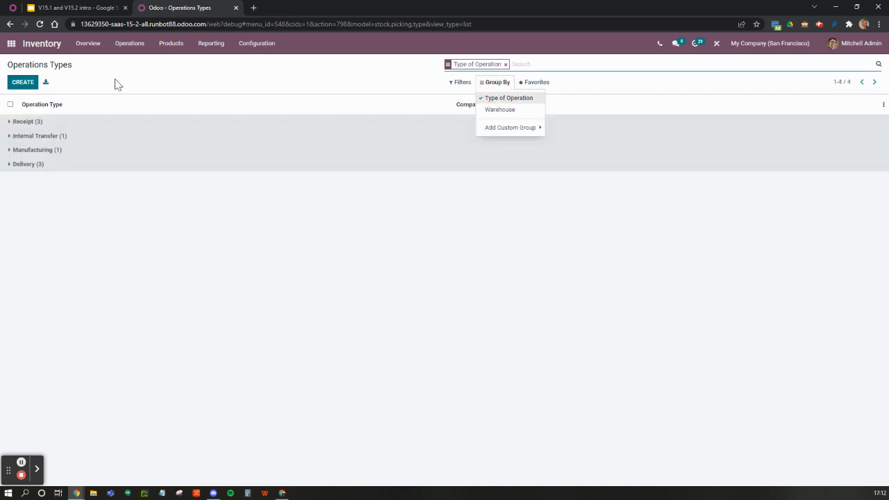
pyautogui.click(27, 123)
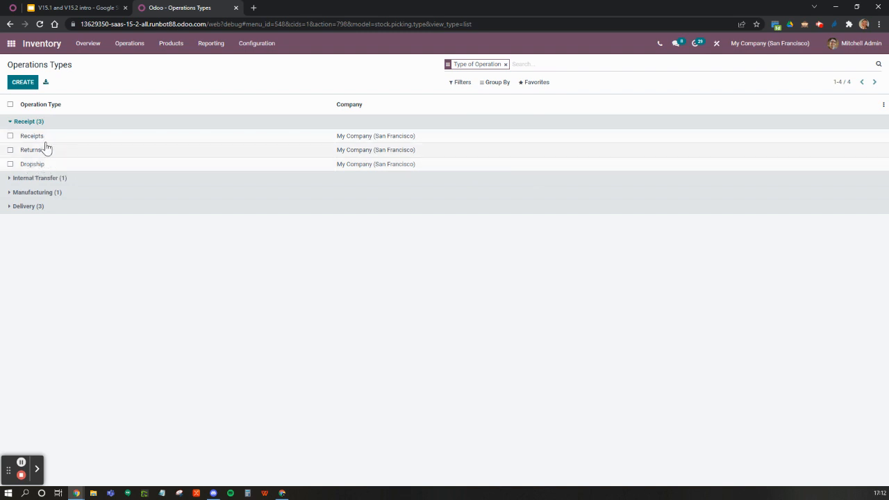
pyautogui.click(43, 137)
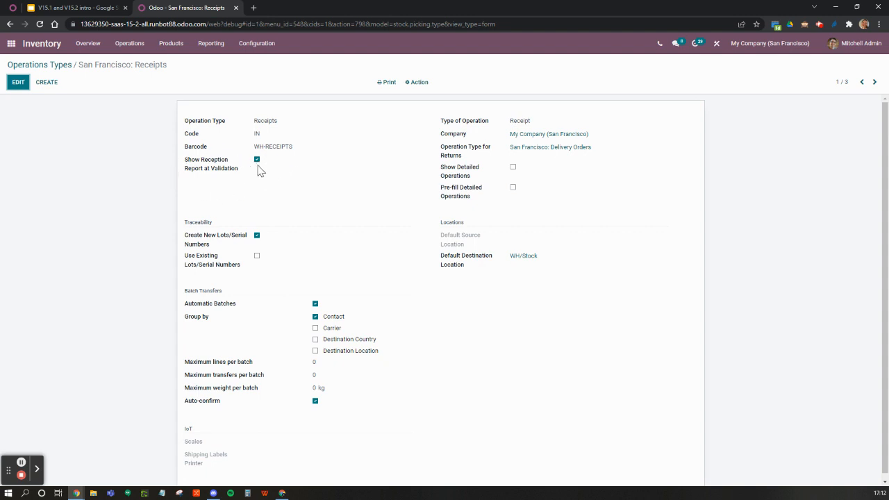
# Step: Reopen the Bloem GmbH receipt, set its done quantities to the demand and validate it
pyautogui.click(92, 48)
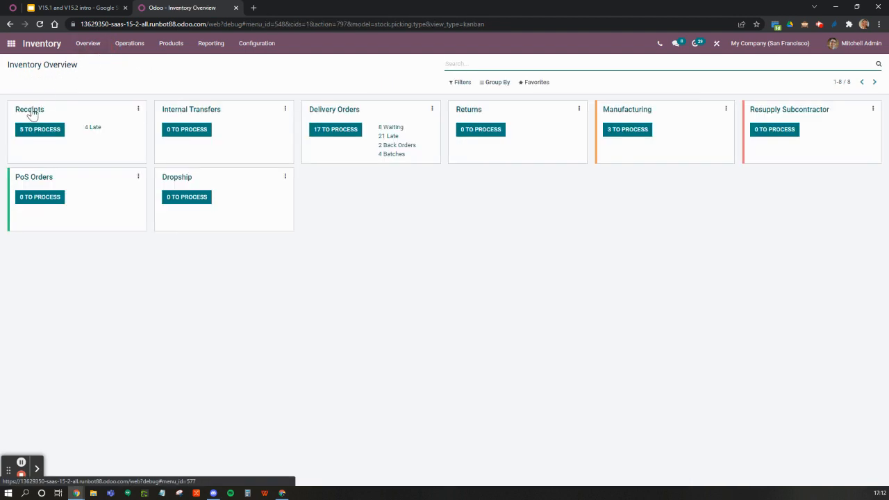
pyautogui.click(26, 132)
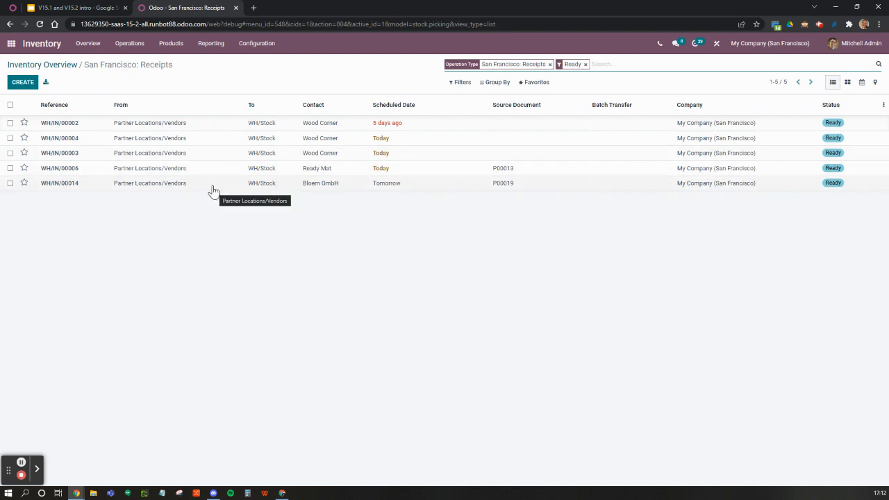
pyautogui.click(214, 189)
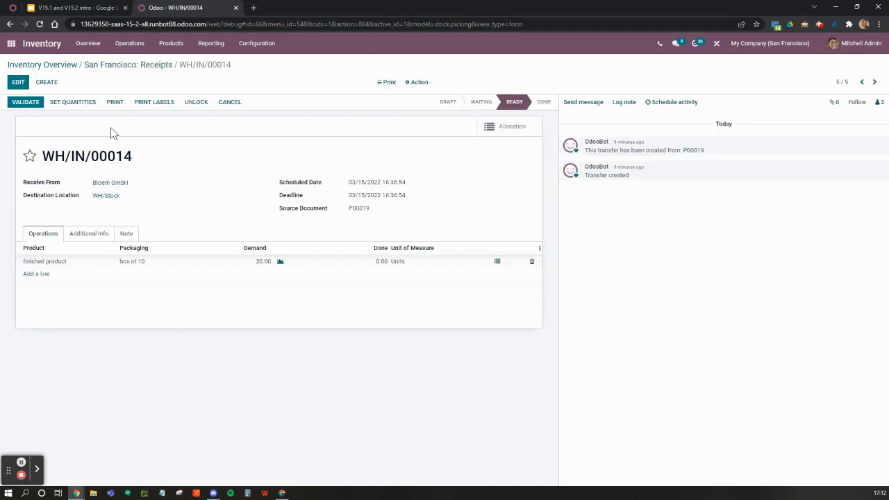
pyautogui.click(88, 105)
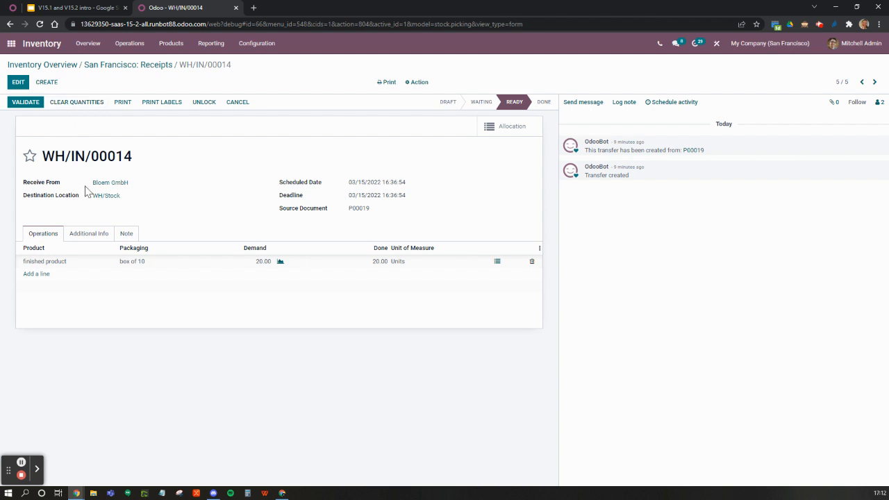
pyautogui.click(25, 103)
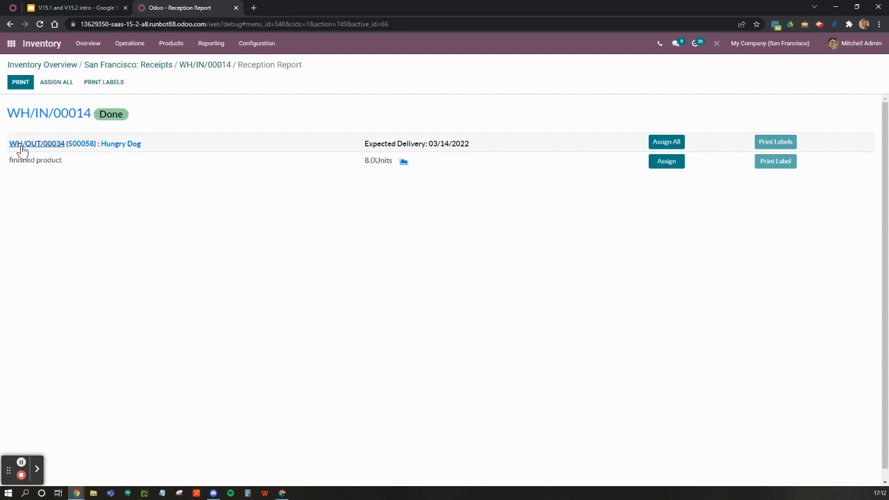
# Step: View the Hungry Dog sales order linked in the reception report and return to the report
pyautogui.click(81, 144)
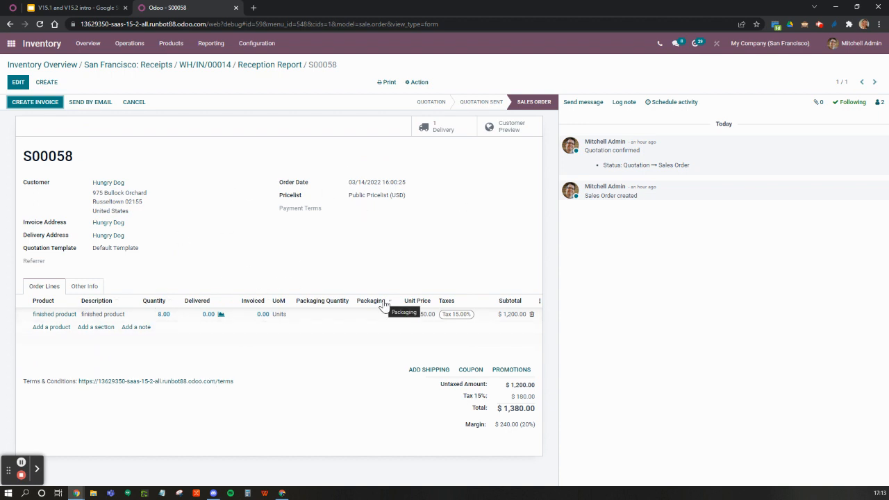
pyautogui.click(291, 66)
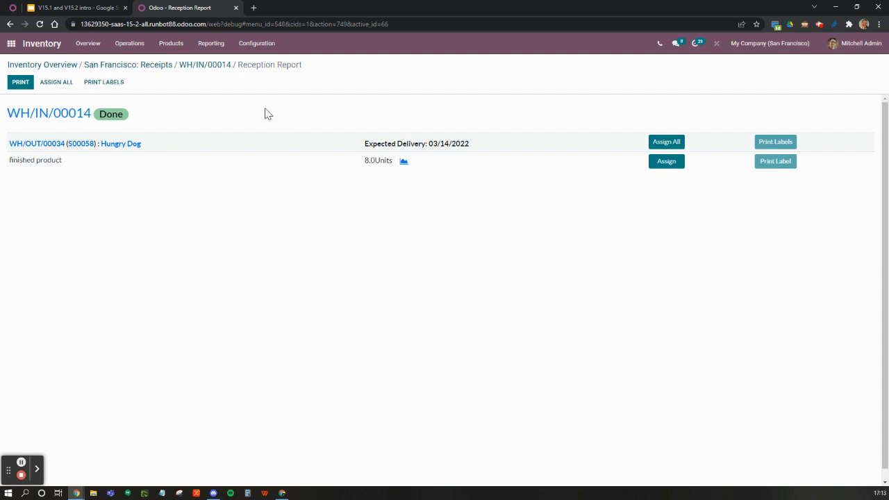
# Step: Switch to the Google Slides presentation and advance to the slide listing the Inventory topics
pyautogui.click(70, 8)
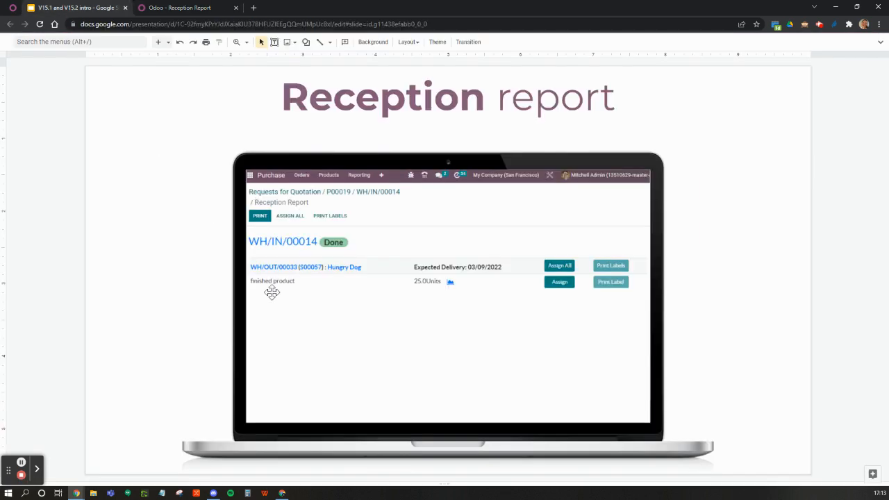
pyautogui.scroll(-1, 271, 292)
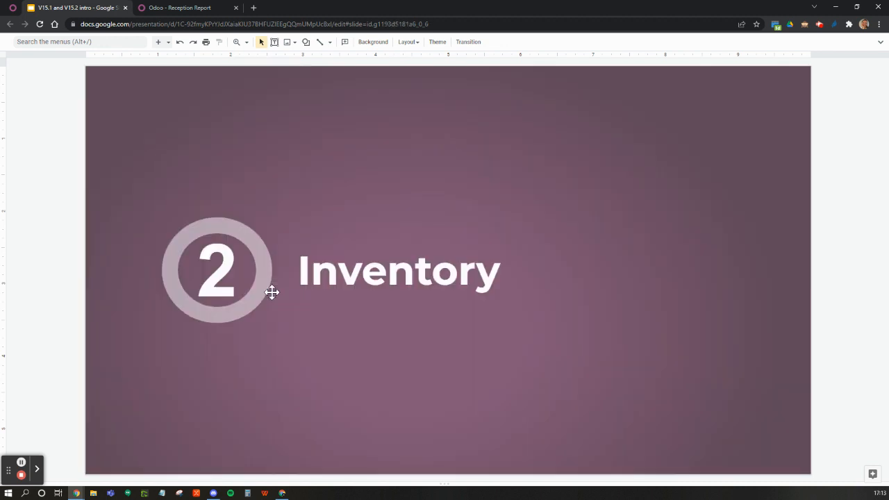
pyautogui.scroll(-1, 272, 292)
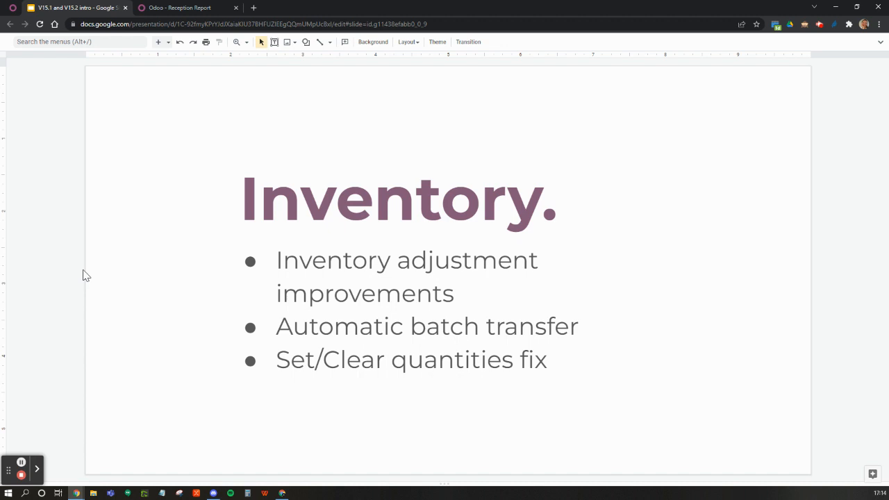
# Step: Show the Inventory adjustment slide, and switch to Odoo to look through the Inventory Adjustments list
pyautogui.press('Down')
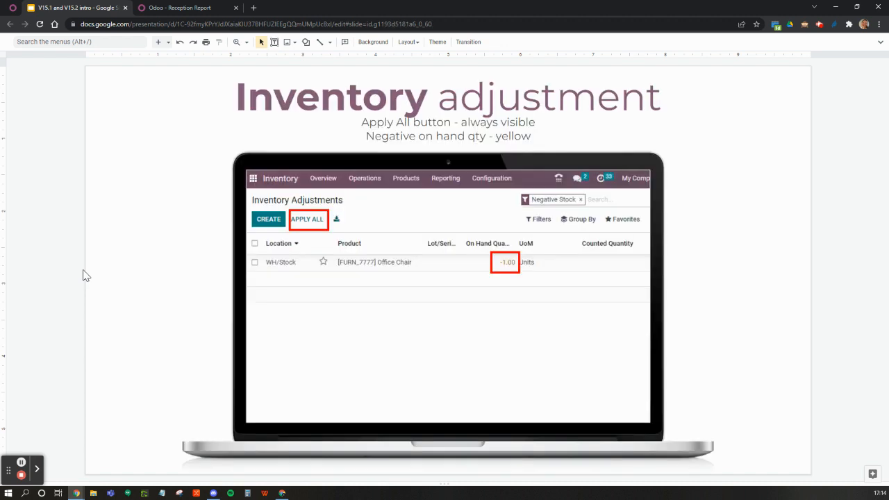
pyautogui.click(185, 9)
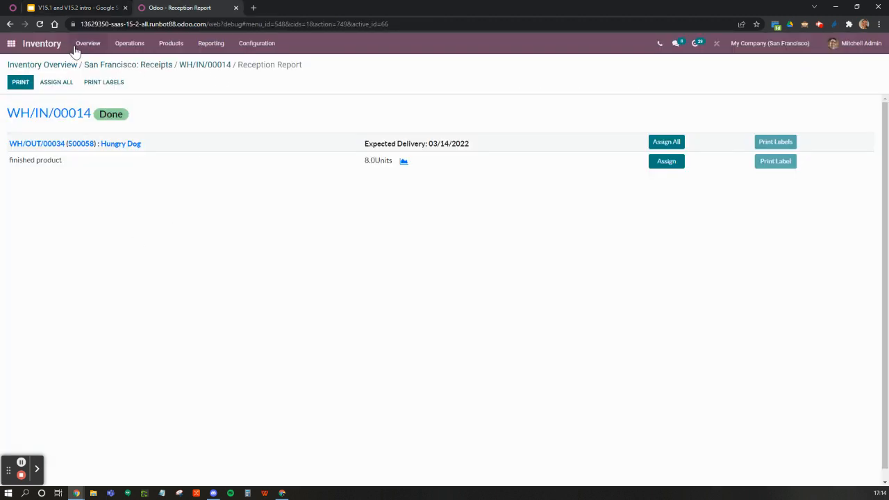
pyautogui.click(128, 43)
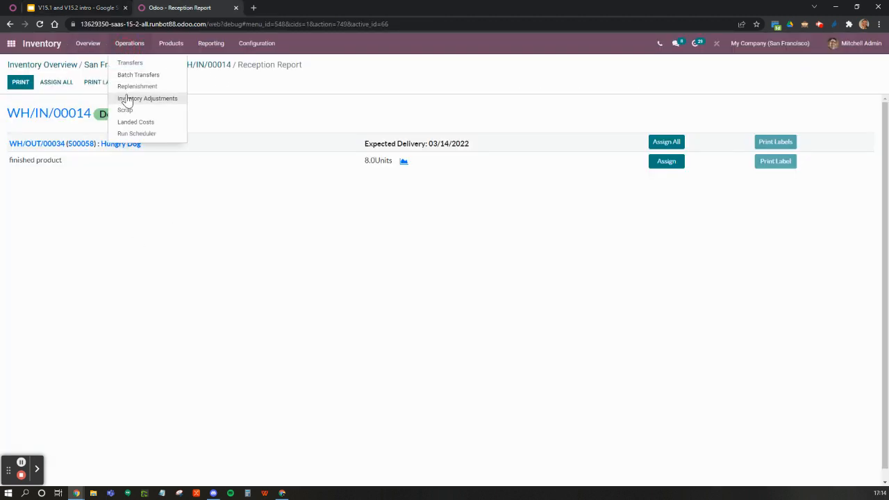
pyautogui.click(127, 98)
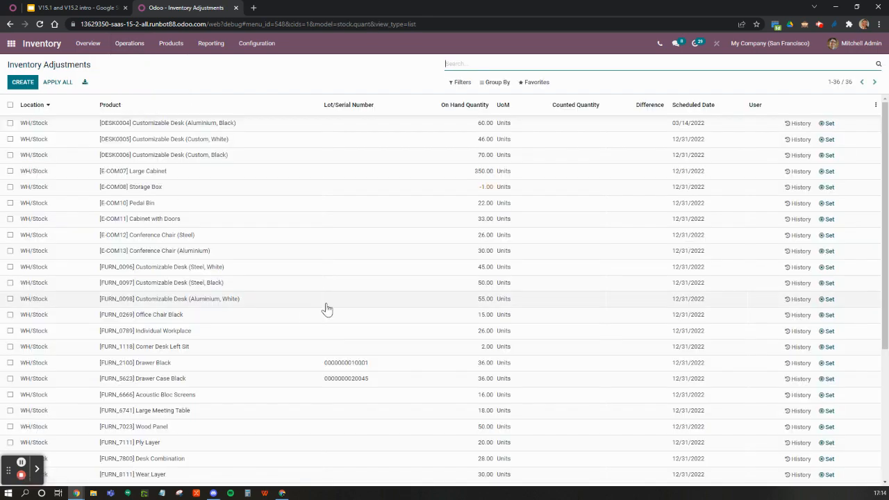
pyautogui.scroll(-1, 327, 309)
pyautogui.scroll(1, 325, 307)
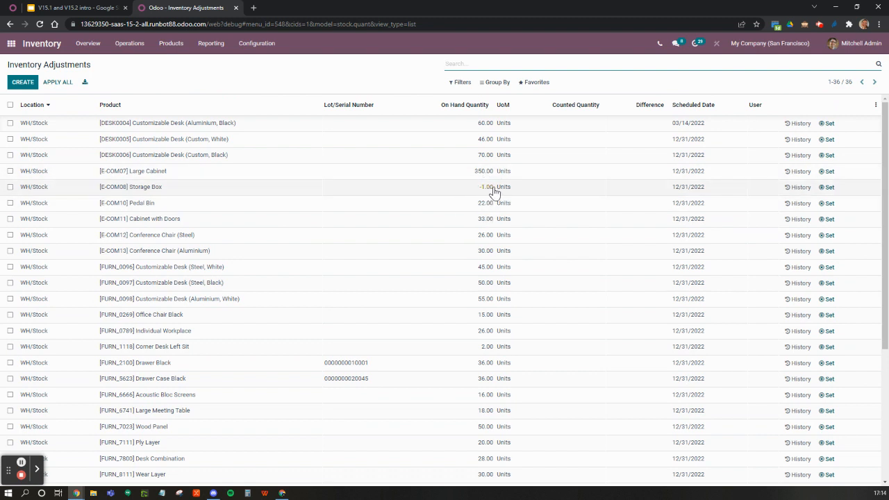
pyautogui.scroll(-1, 475, 370)
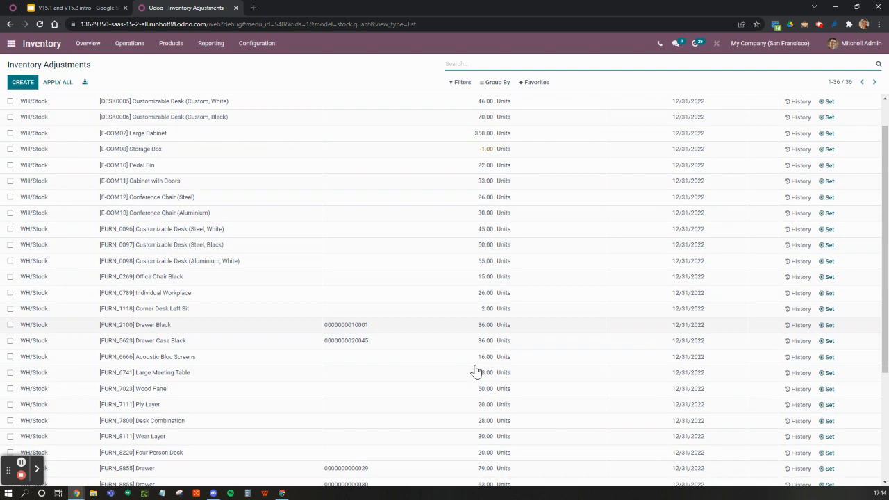
pyautogui.scroll(1, 476, 372)
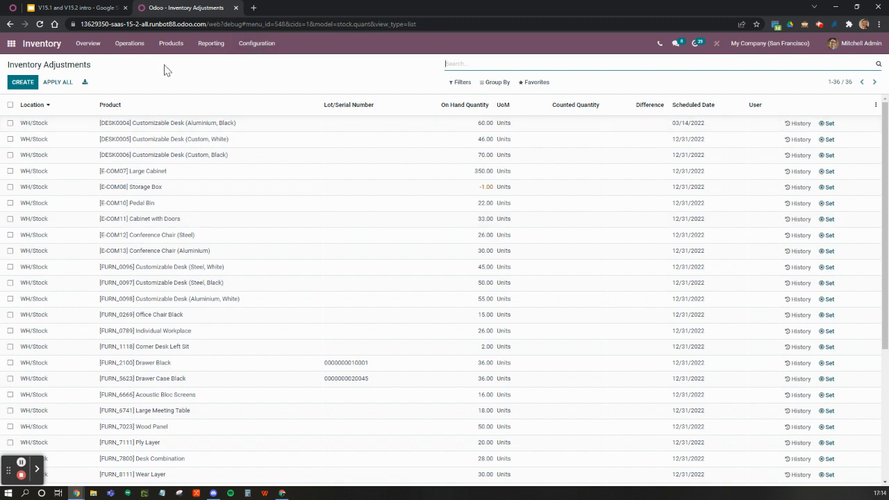
# Step: View the Delivery Orders options in the Inventory Overview and return to the Inventory Adjustments list
pyautogui.click(88, 44)
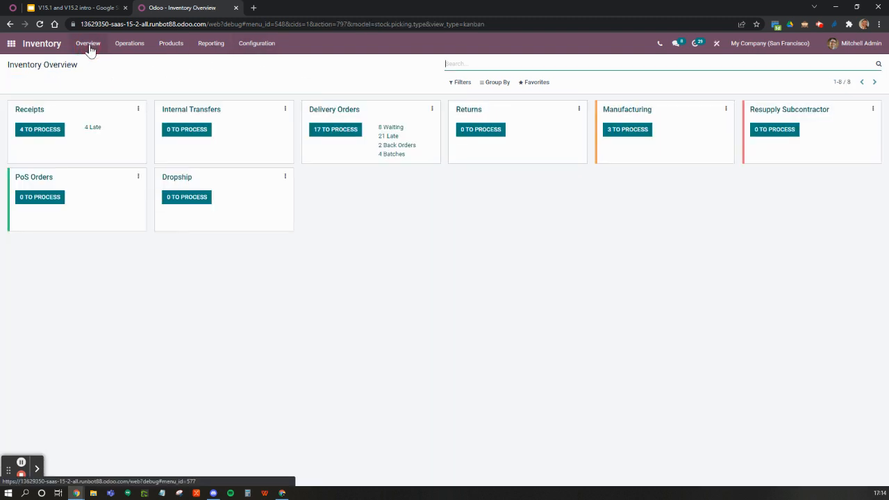
pyautogui.click(432, 111)
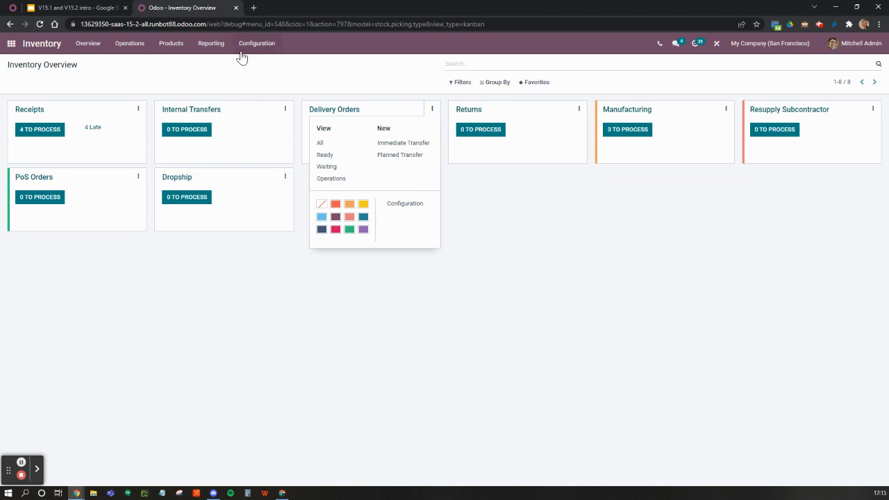
pyautogui.click(136, 50)
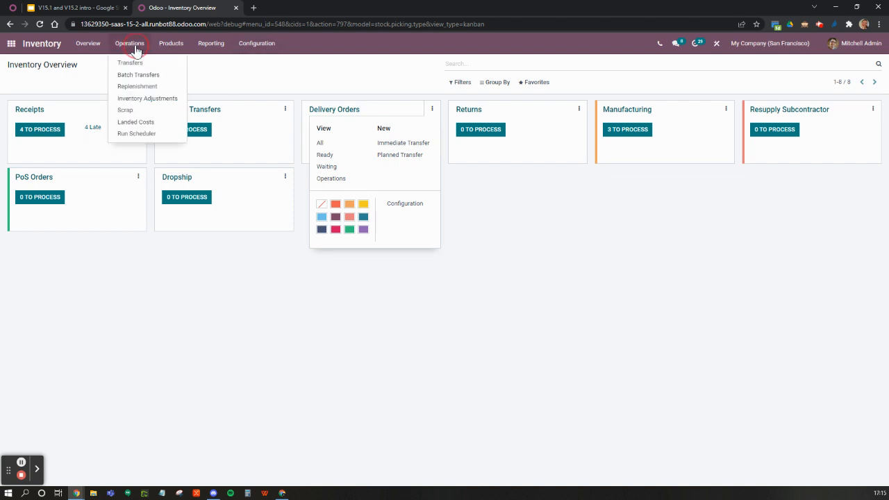
pyautogui.click(136, 101)
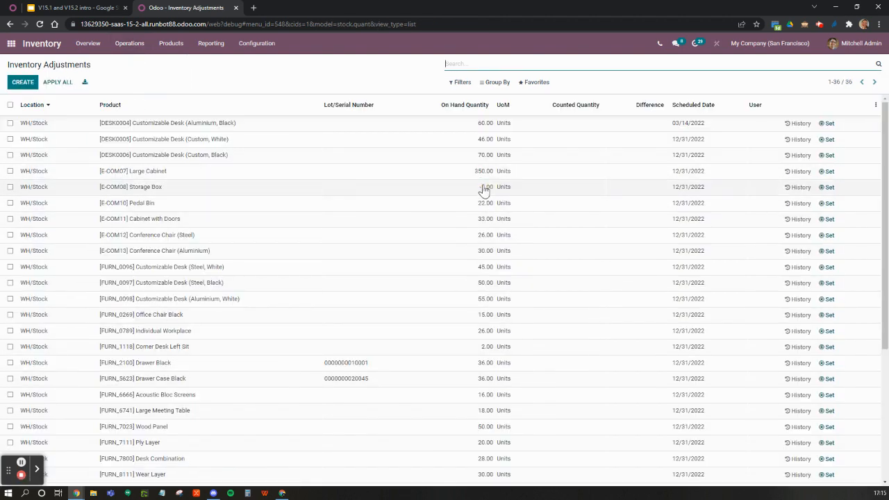
# Step: Set the counted quantity of the [E-COM08] Storage Box to 2 and save the line
pyautogui.click(580, 194)
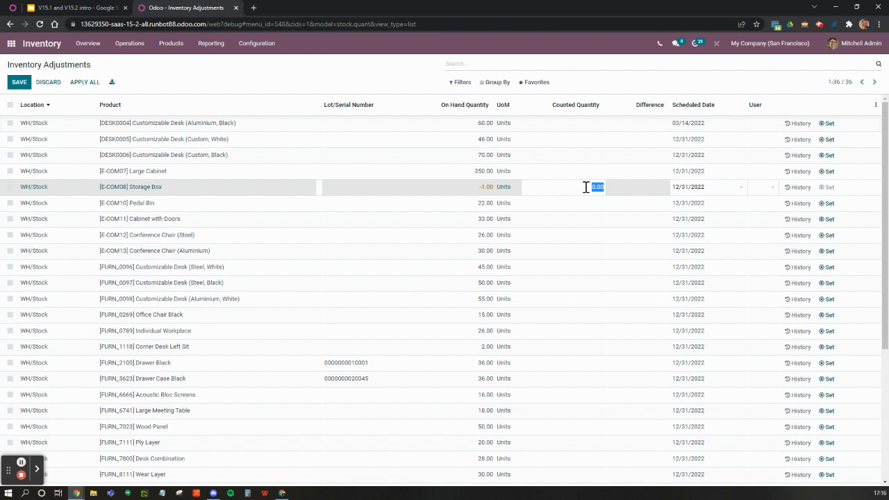
pyautogui.write('3')
pyautogui.press('Return')
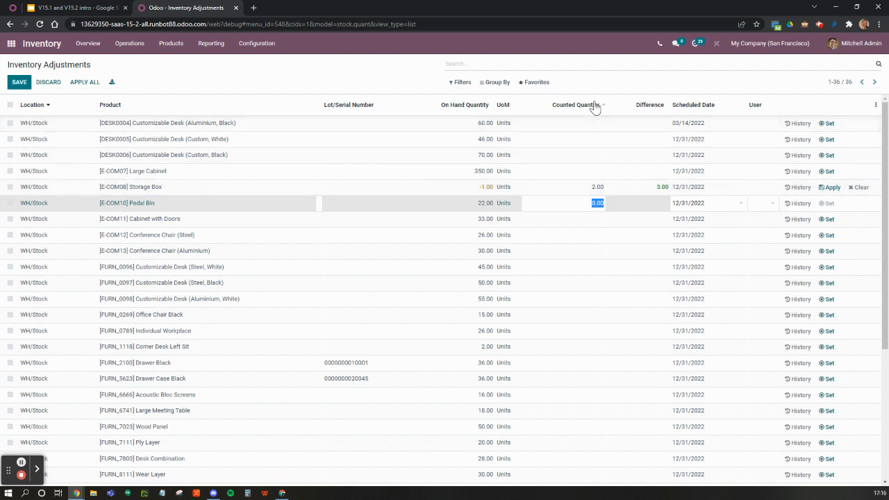
pyautogui.click(600, 78)
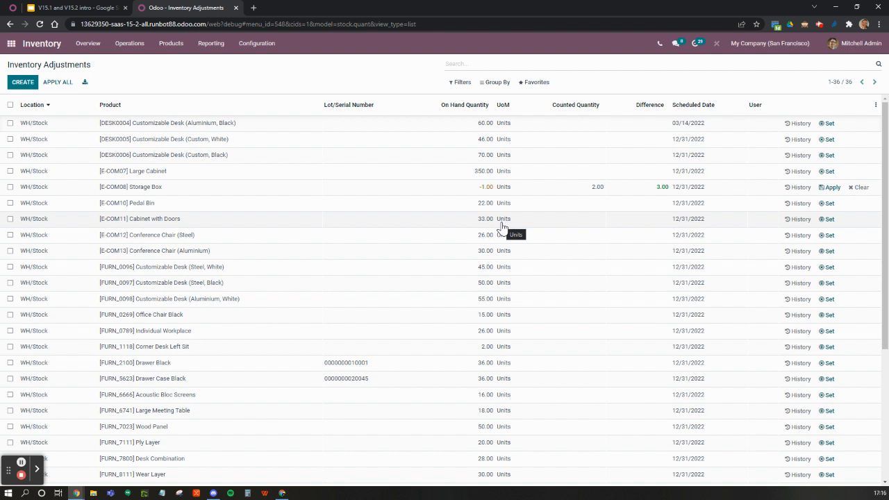
# Step: Filter the inventory adjustments by Negative Stock to view the matching product, and clear the filter
pyautogui.click(460, 82)
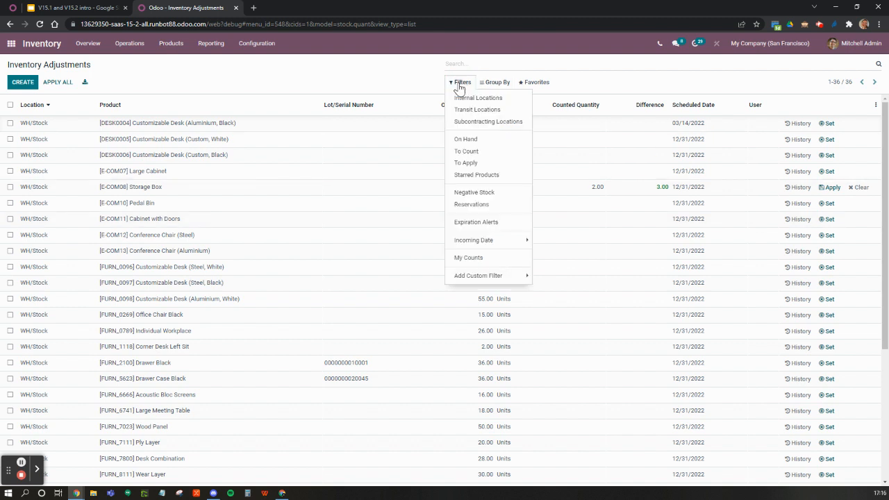
pyautogui.click(496, 196)
pyautogui.click(329, 225)
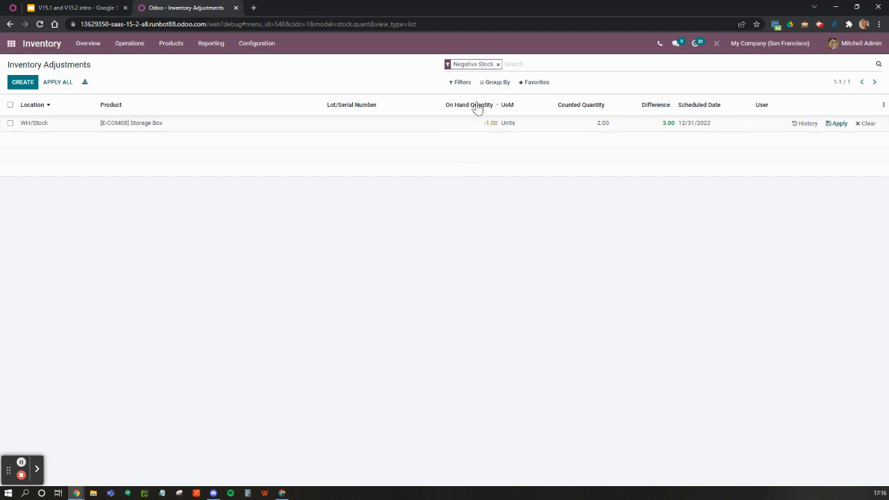
pyautogui.click(497, 66)
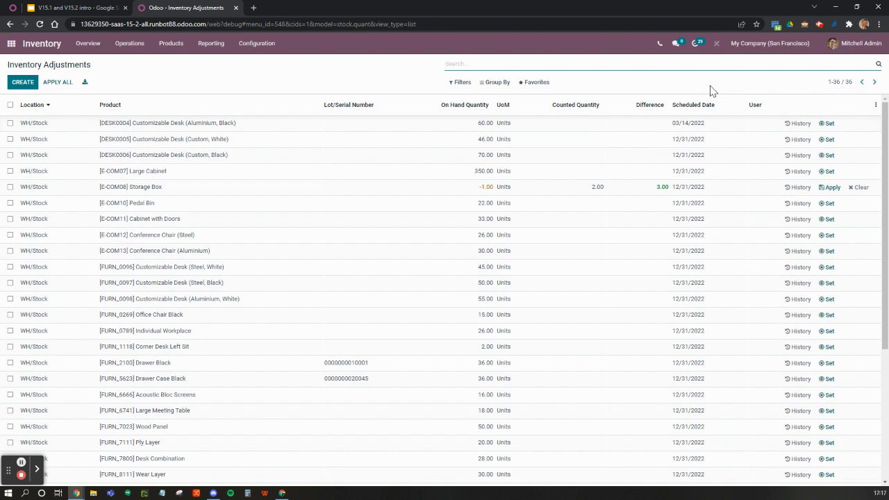
# Step: Check the scheduled date of the [DESK0004] Customizable Desk in its calendar and look through the dates of the other products
pyautogui.click(45, 126)
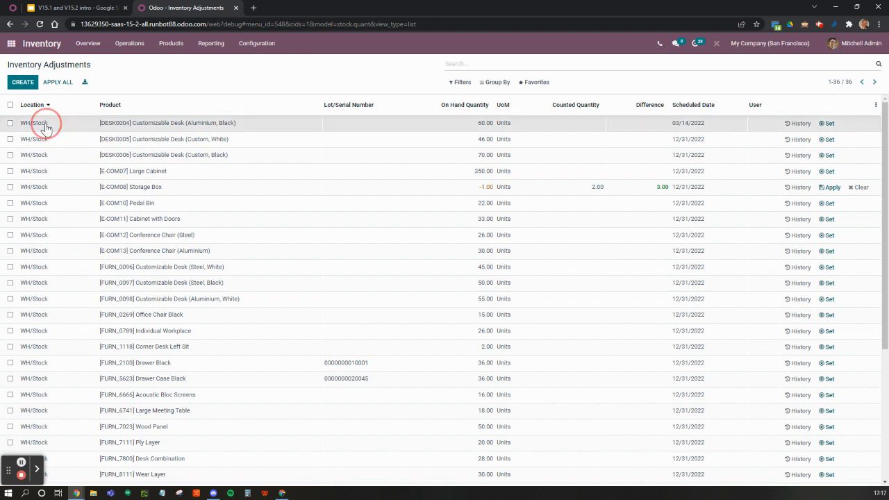
pyautogui.click(218, 86)
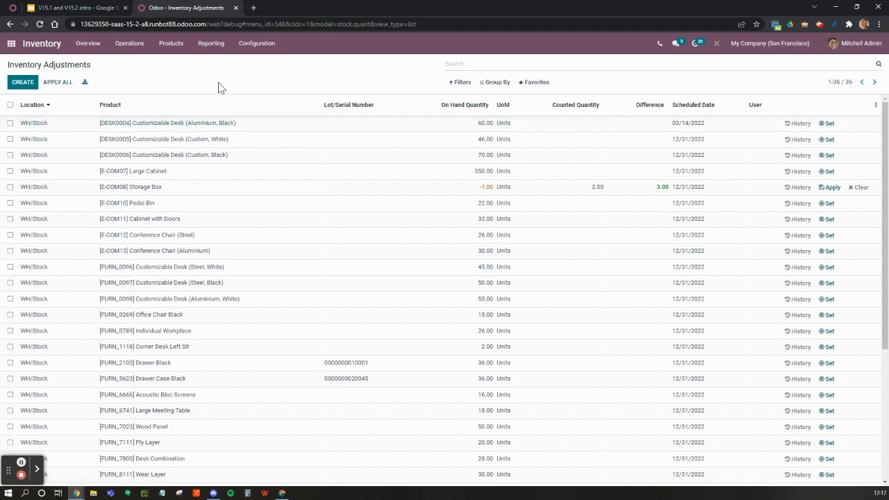
pyautogui.click(685, 124)
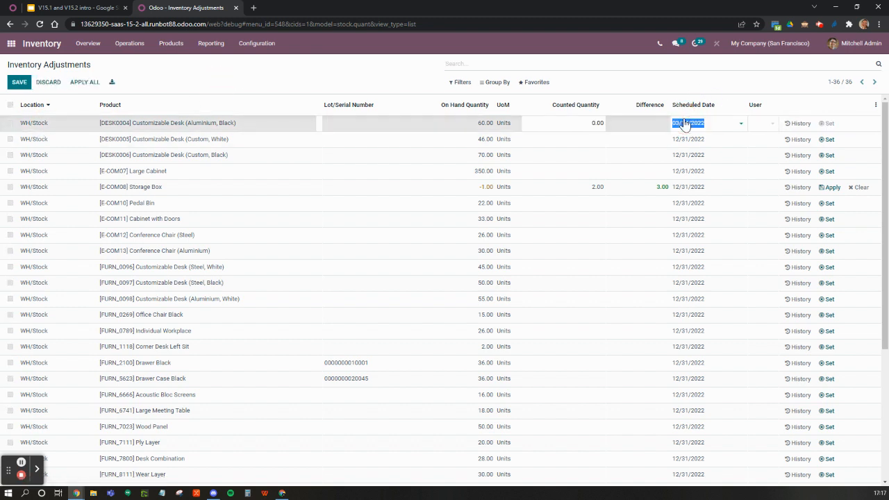
pyautogui.click(685, 123)
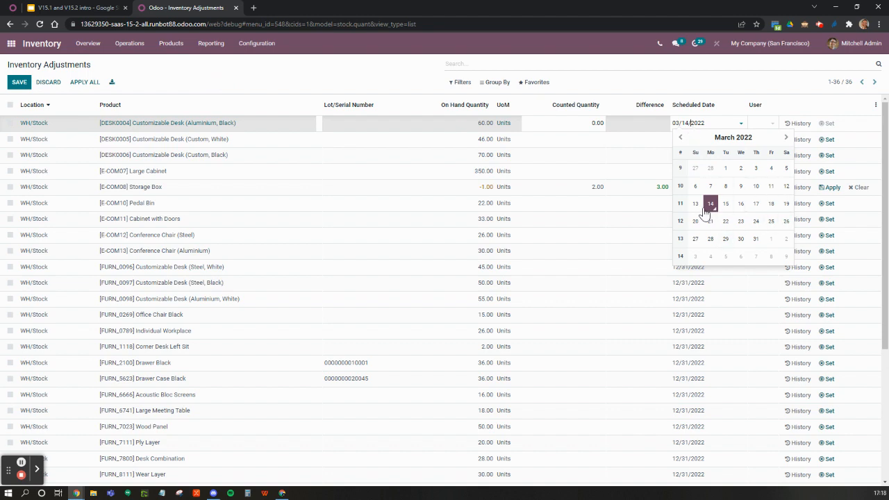
pyautogui.click(686, 89)
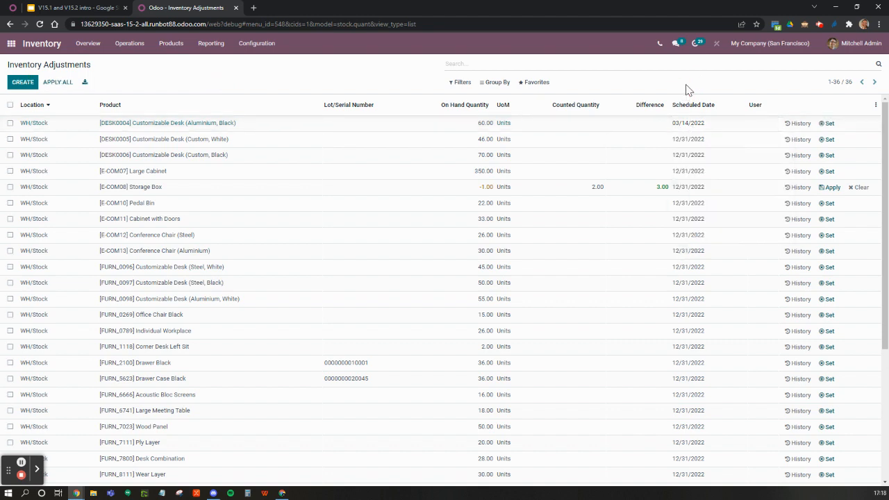
pyautogui.scroll(-2, 693, 316)
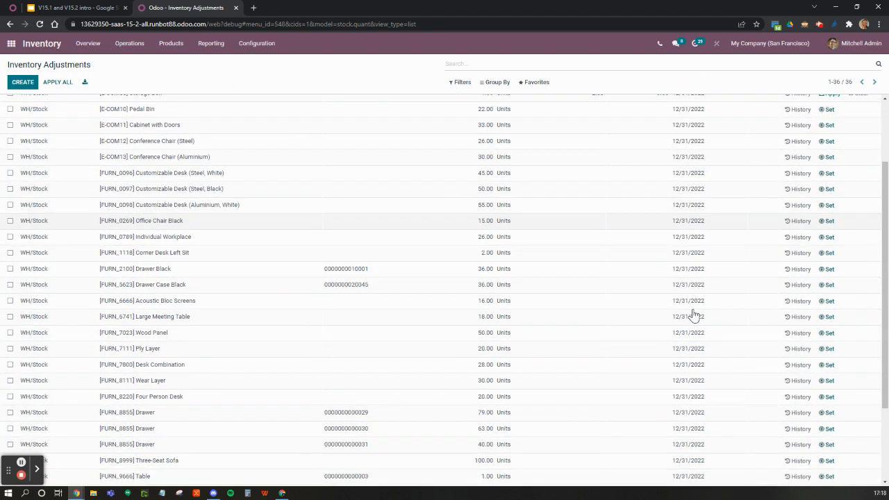
pyautogui.scroll(-2, 693, 316)
pyautogui.scroll(5, 693, 316)
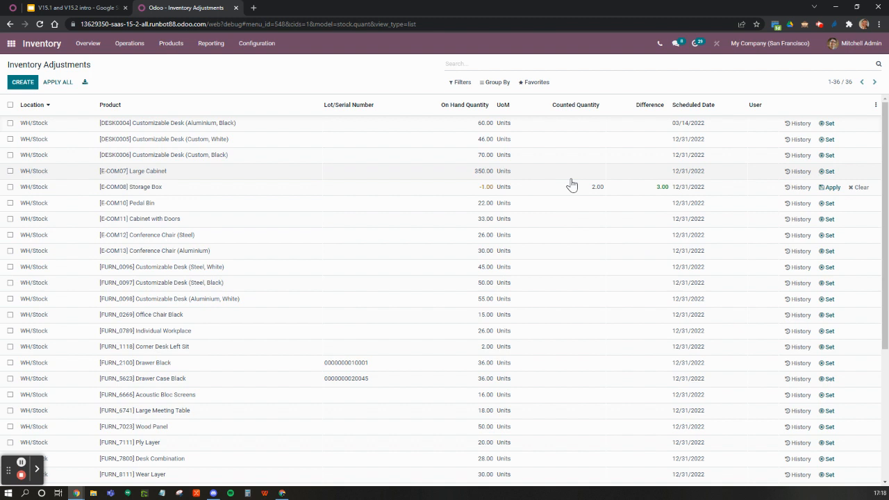
# Step: Filter the inventory adjustments by To Count, view the actions offered for selected lines, and clear the selection and filter
pyautogui.click(458, 84)
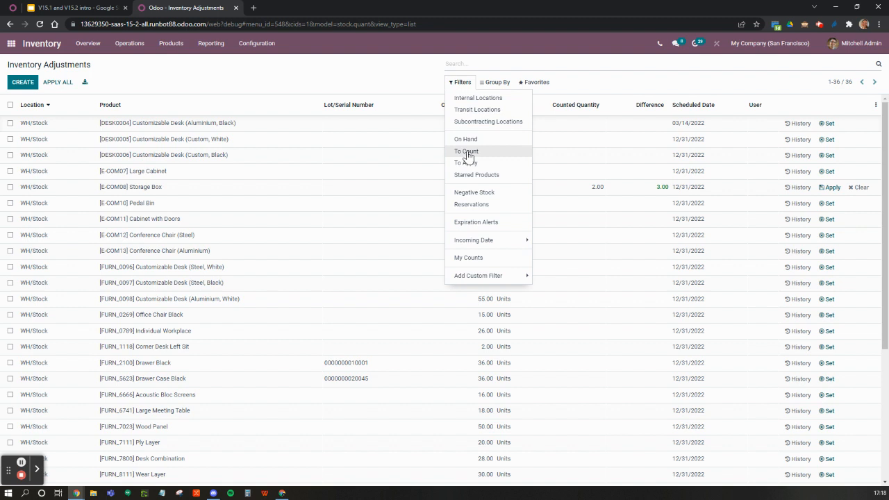
pyautogui.click(467, 152)
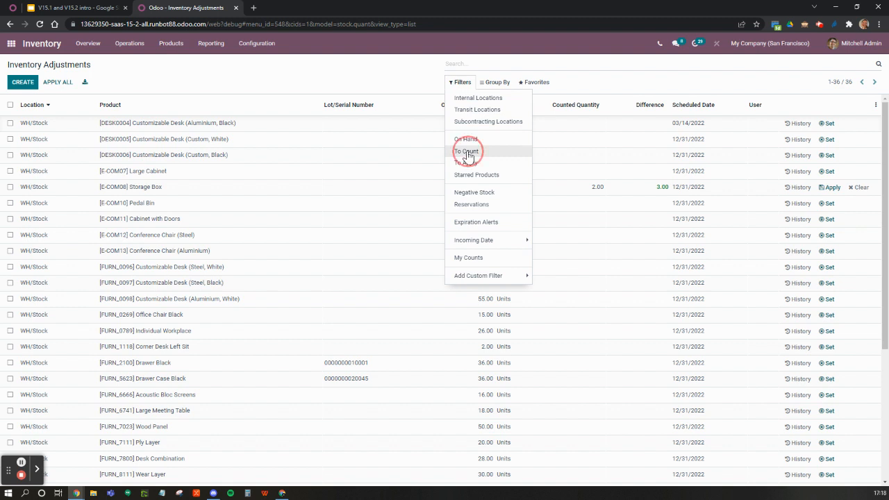
pyautogui.click(362, 65)
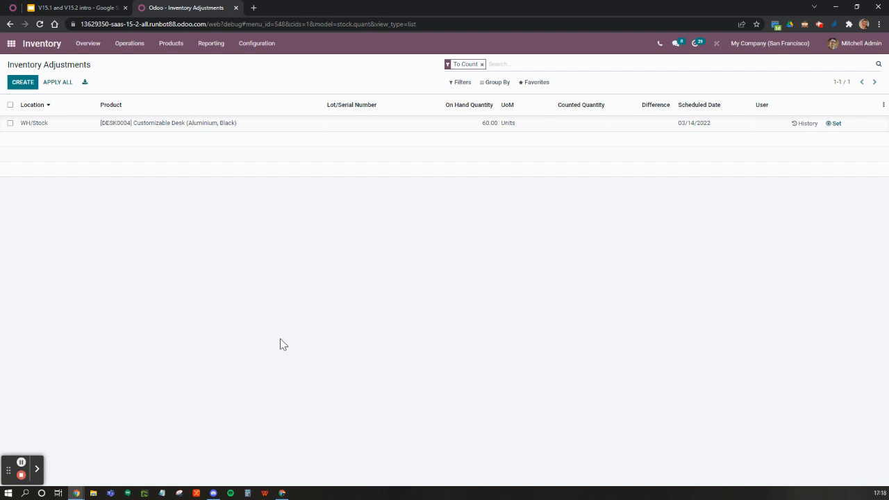
pyautogui.click(10, 104)
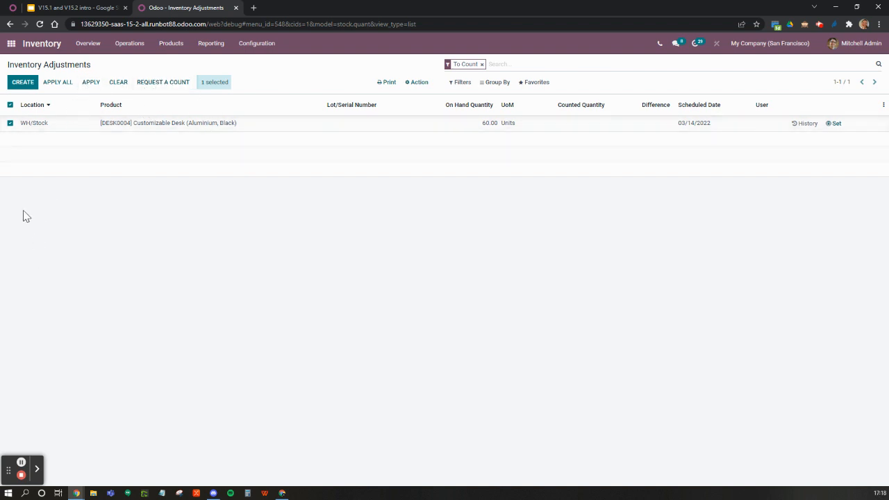
pyautogui.click(10, 105)
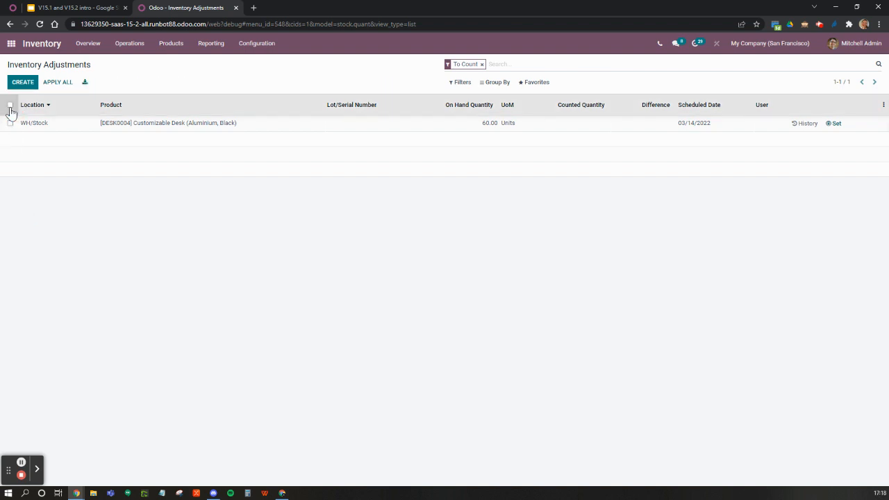
pyautogui.click(481, 65)
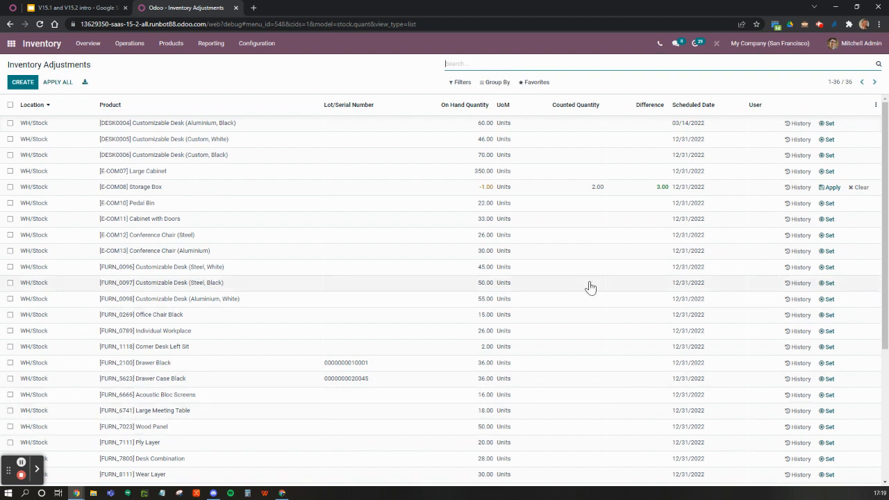
# Step: Set the counted quantity of the [FURN_1118] Corner Desk Left Sit to 15 and save the line
pyautogui.scroll(-2, 589, 287)
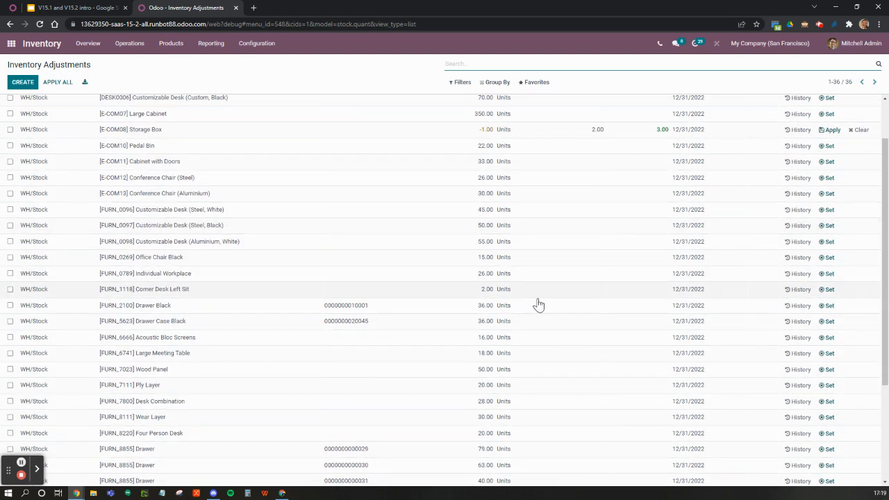
pyautogui.click(572, 289)
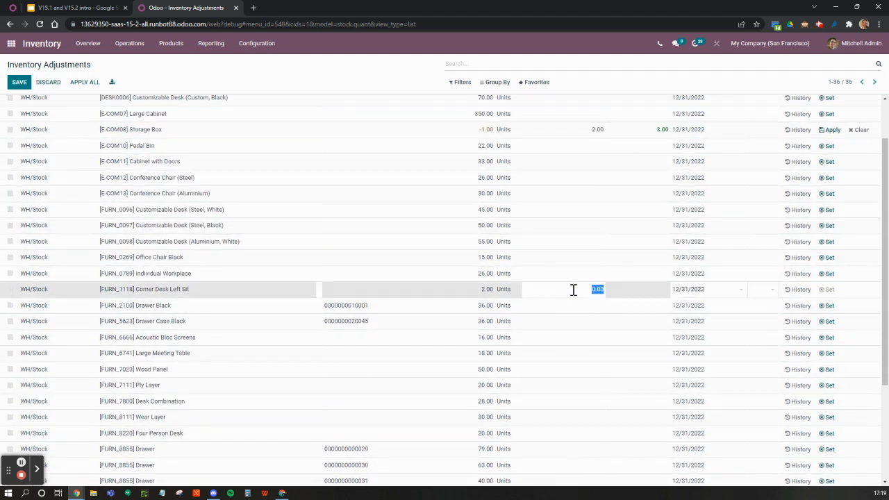
pyautogui.write('15')
pyautogui.press('Return')
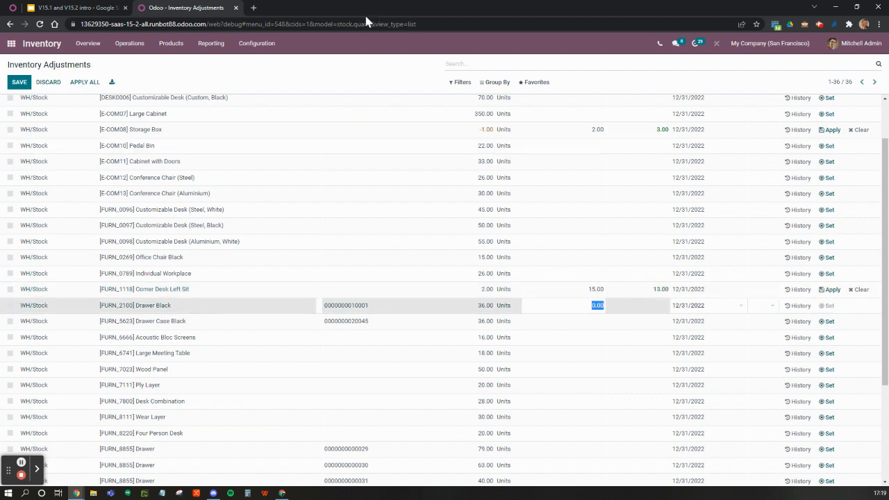
pyautogui.click(355, 76)
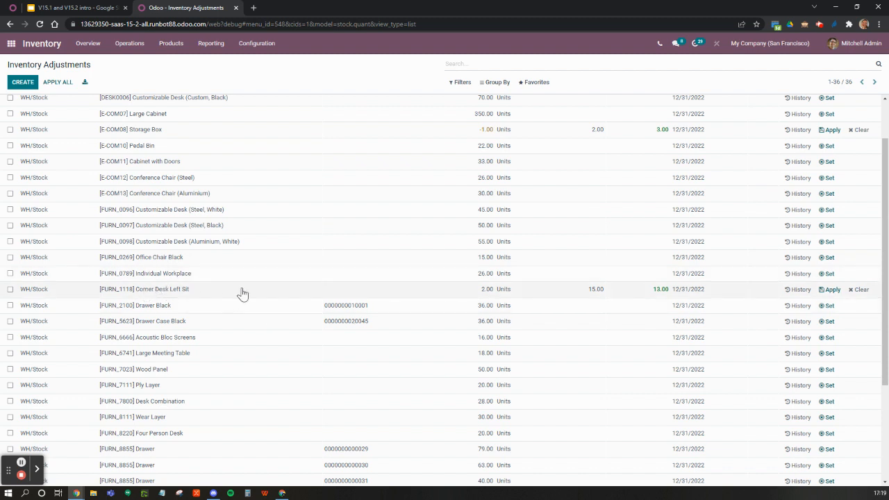
# Step: Create a new request for quotation in Purchase with Bloem GmbH as the vendor
pyautogui.click(10, 43)
pyautogui.click(282, 377)
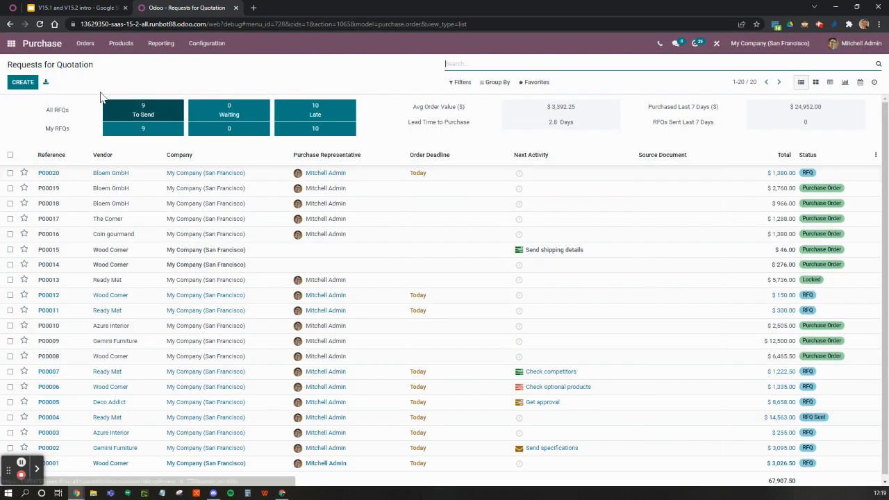
pyautogui.click(21, 83)
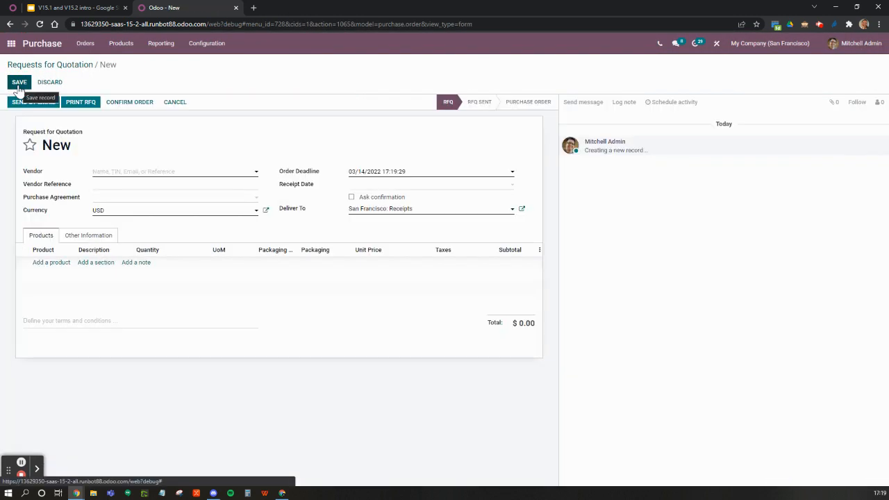
pyautogui.click(126, 176)
pyautogui.write('bloe')
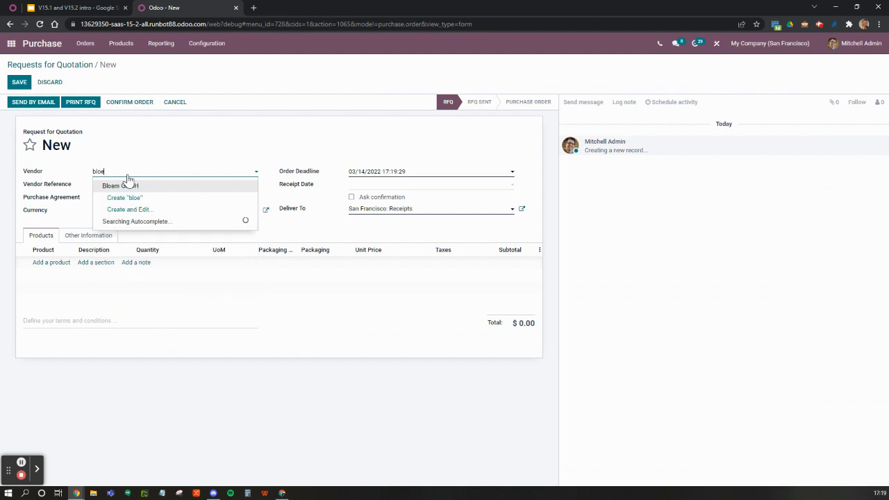
pyautogui.click(121, 188)
# Step: Add 3 units of [FURN_1118] Corner Desk Left Sit to the request for quotation and save it
pyautogui.click(57, 264)
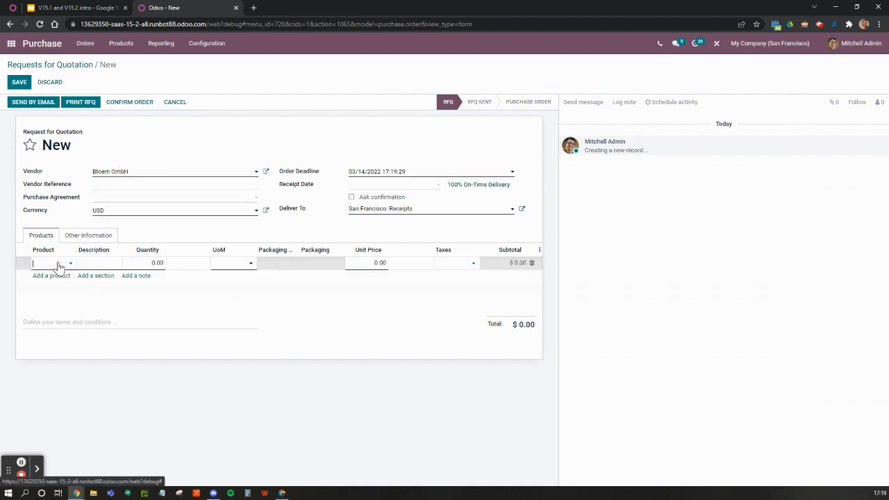
pyautogui.write('left sit')
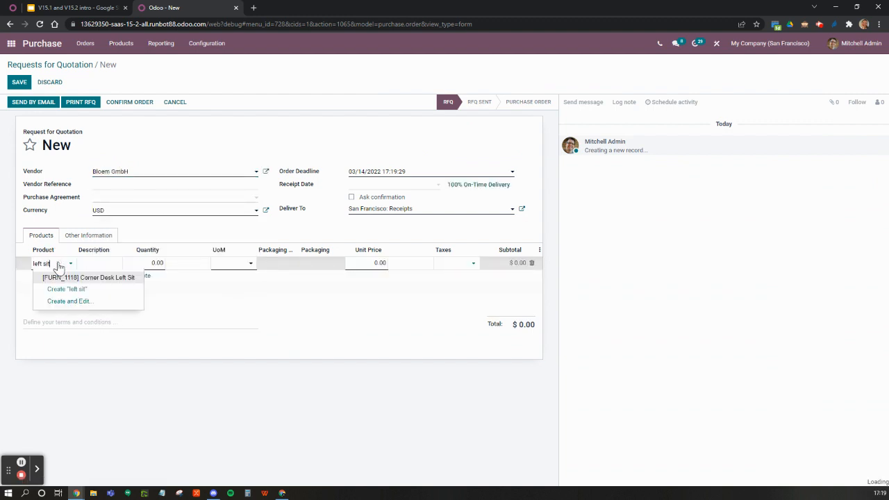
pyautogui.click(54, 279)
pyautogui.click(152, 263)
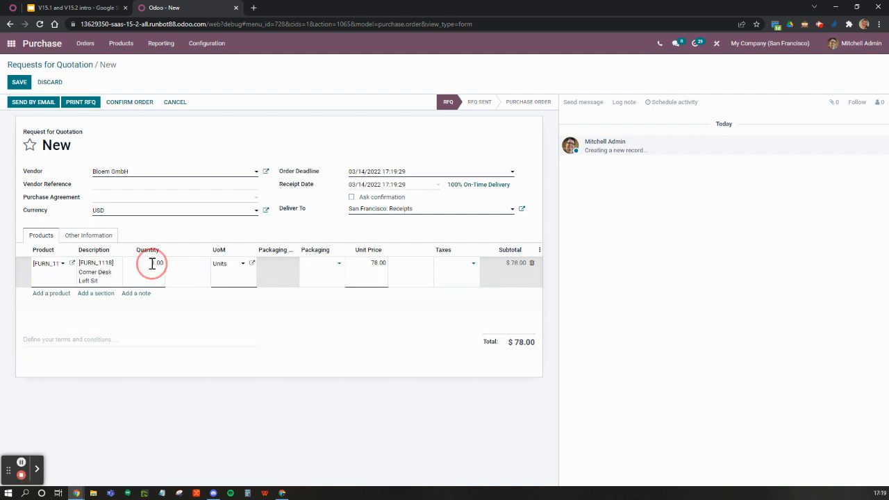
pyautogui.write('3')
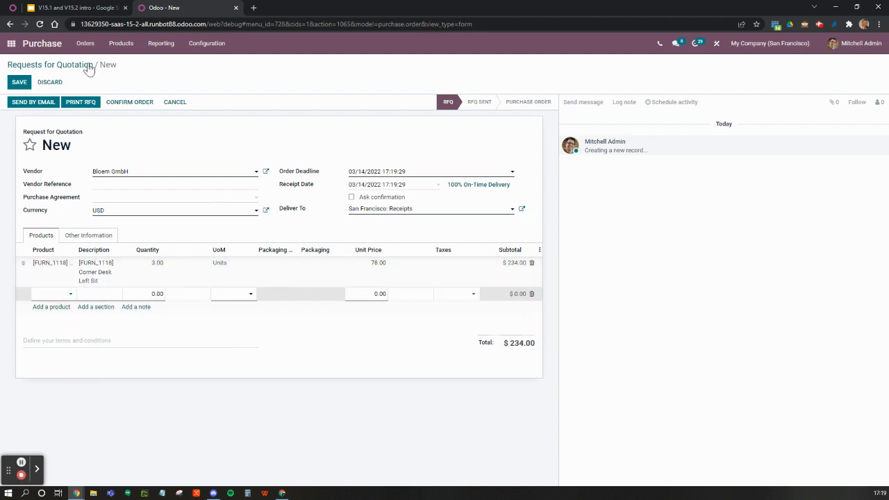
pyautogui.click(19, 82)
# Step: Confirm the purchase order for the Corner Desk Left Sit, receive its products and validate the receipt
pyautogui.click(127, 104)
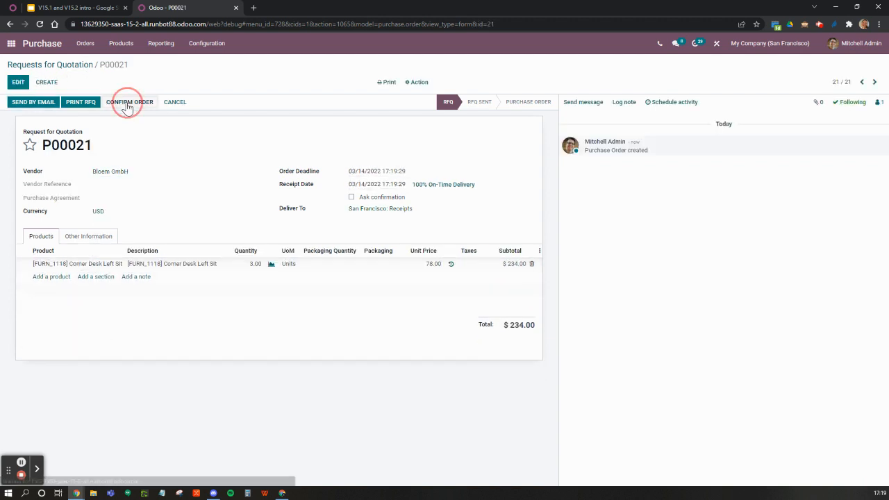
pyautogui.click(40, 104)
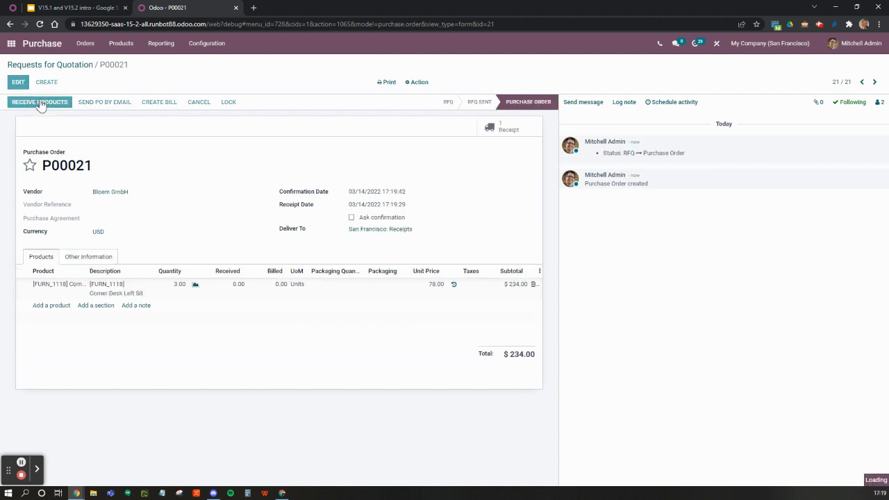
pyautogui.click(25, 103)
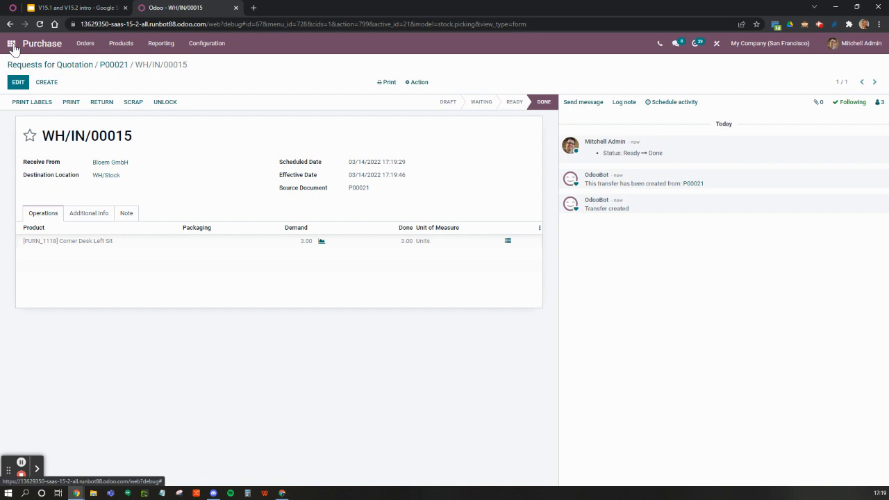
# Step: Apply the [FURN_1118] Corner Desk Left Sit adjustment in Inventory Adjustments, resolving the conflict by keeping the counted quantity
pyautogui.click(12, 44)
pyautogui.click(341, 389)
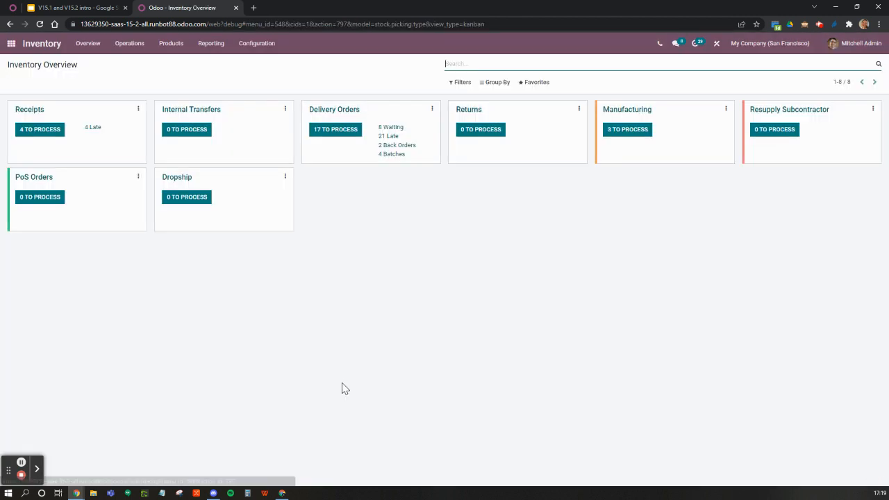
pyautogui.click(130, 44)
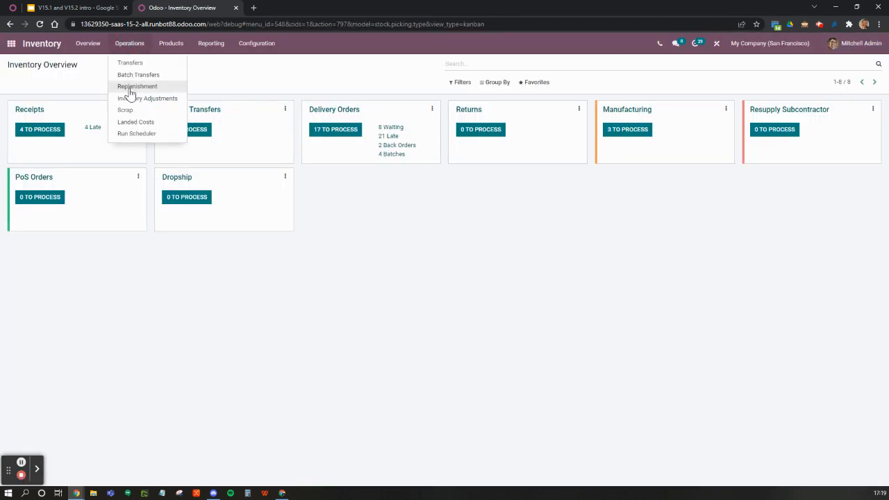
pyautogui.click(132, 98)
pyautogui.scroll(-3, 336, 300)
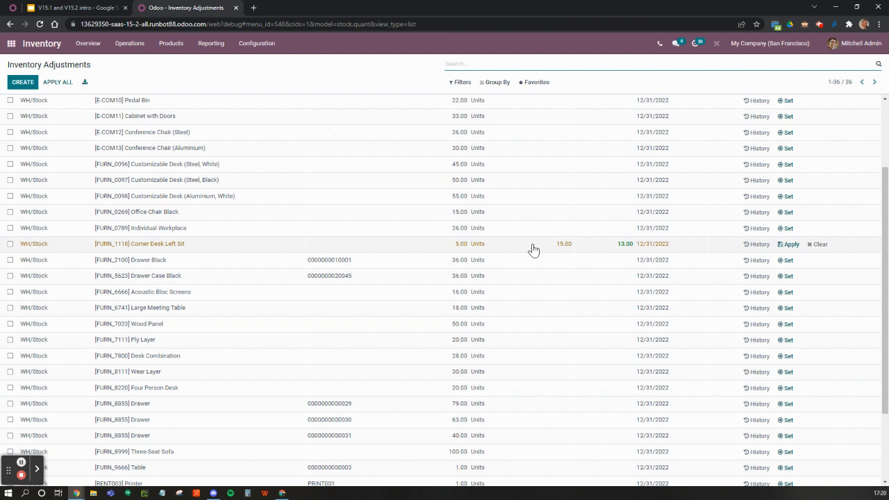
pyautogui.click(788, 244)
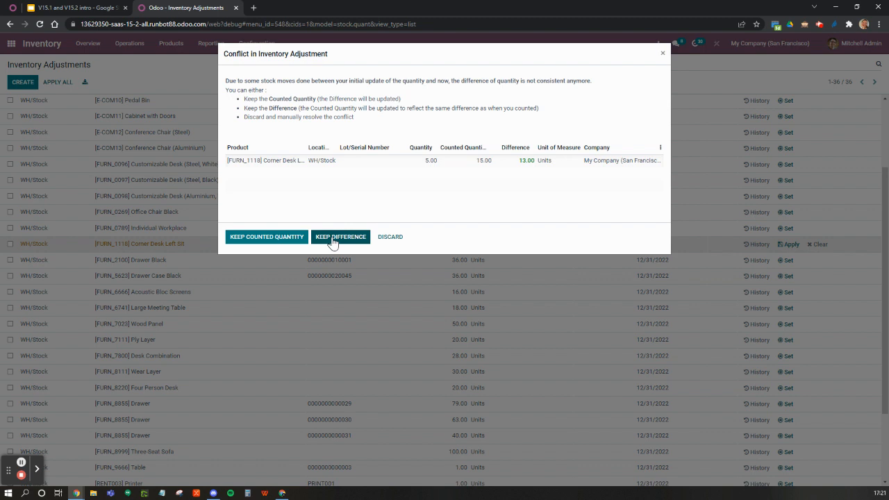
pyautogui.click(267, 236)
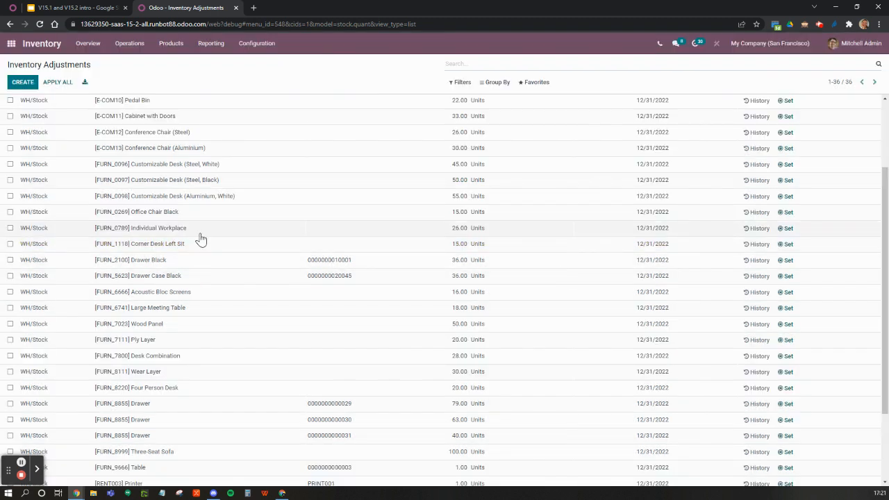
# Step: Set the counted quantity of the [FURN_0269] Office Chair Black to 20
pyautogui.scroll(3, 402, 248)
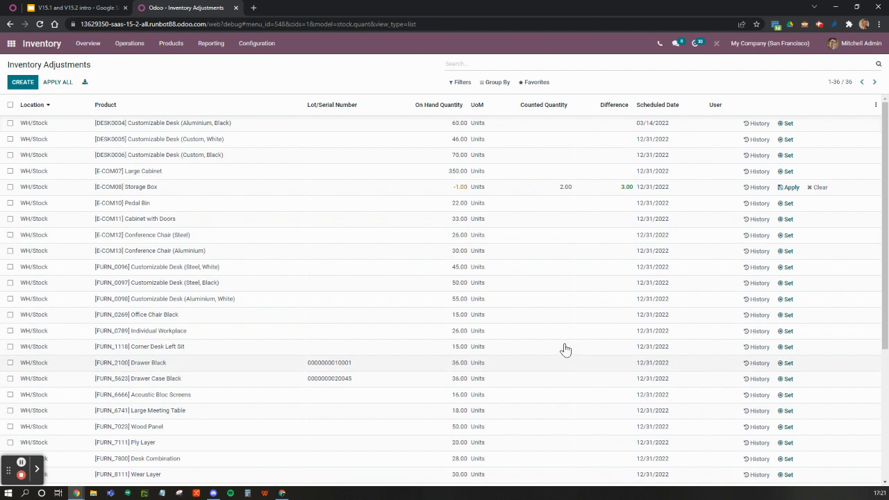
pyautogui.click(550, 315)
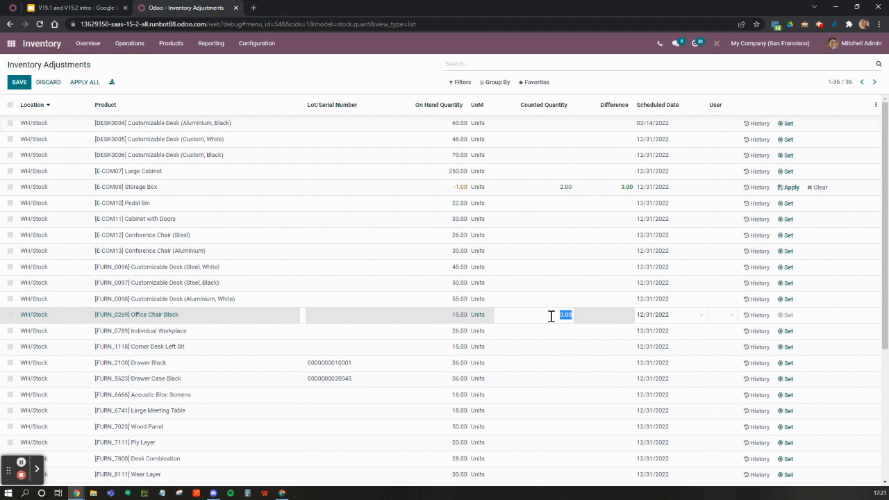
pyautogui.write('20')
pyautogui.press('Return')
# Step: Set the counted quantity of the [FURN_8111] Wear Layer to 50 and finish editing the lines
pyautogui.scroll(-5, 549, 319)
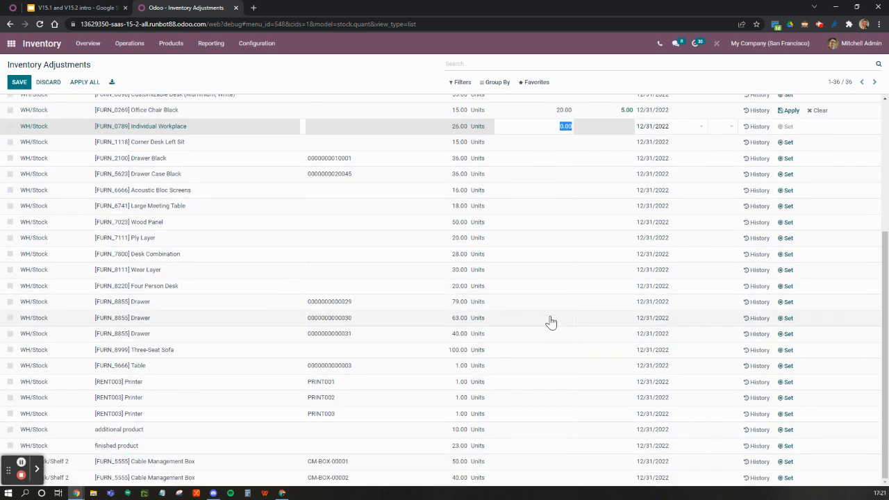
pyautogui.click(540, 432)
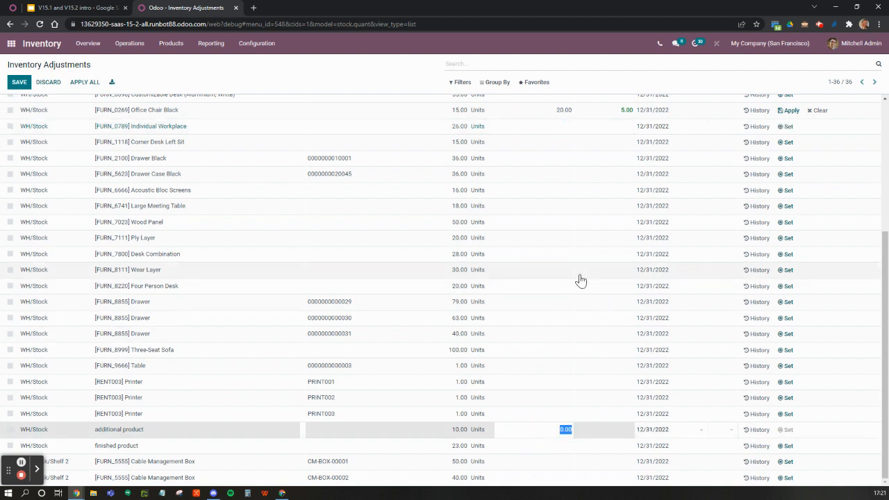
pyautogui.click(547, 274)
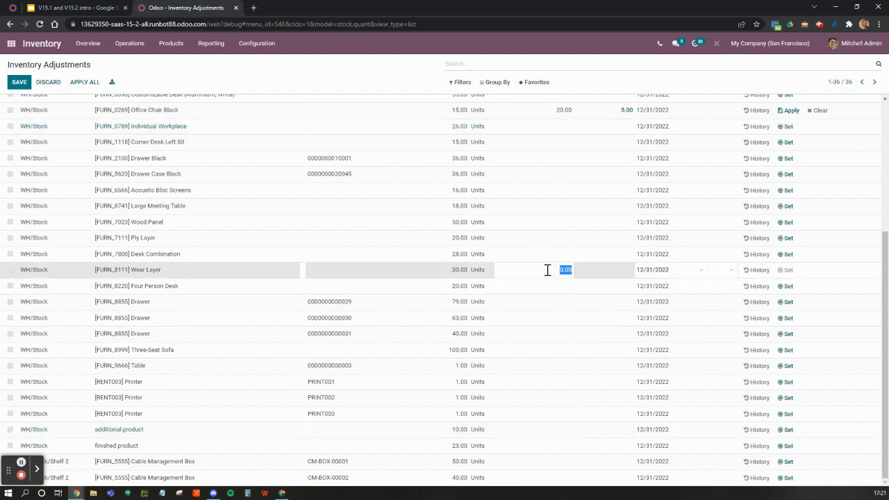
pyautogui.write('50')
pyautogui.press('Return')
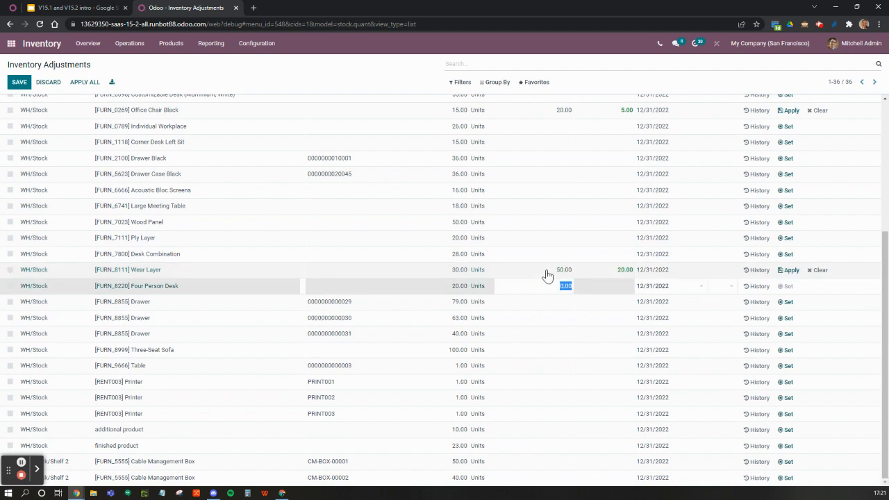
pyautogui.scroll(3, 548, 274)
pyautogui.moveTo(546, 271); pyautogui.dragTo(542, 305)
pyautogui.click(406, 84)
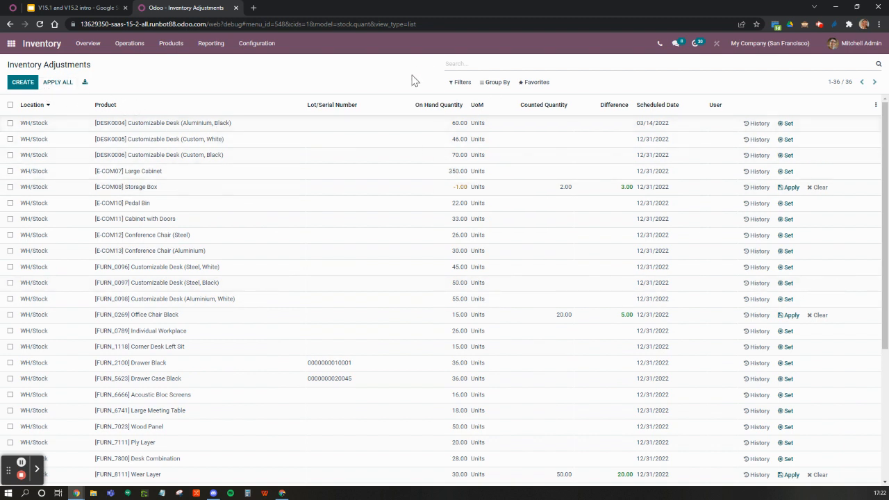
# Step: Filter the inventory adjustments by To Apply, view the actions offered for all selected lines, and clear the selection and filter
pyautogui.click(462, 83)
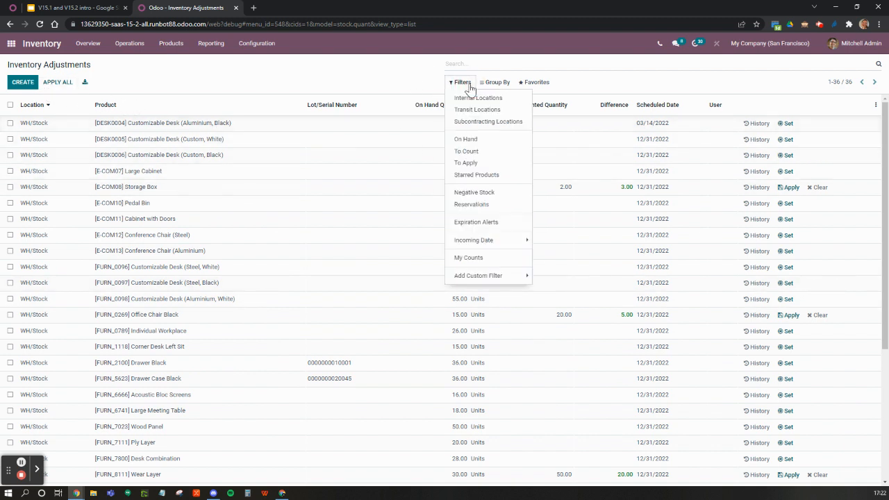
pyautogui.click(466, 165)
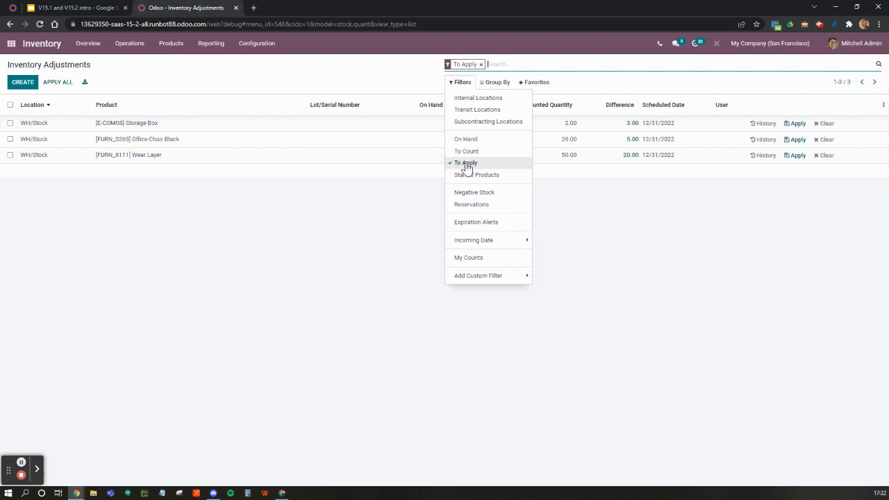
pyautogui.click(233, 294)
pyautogui.click(10, 105)
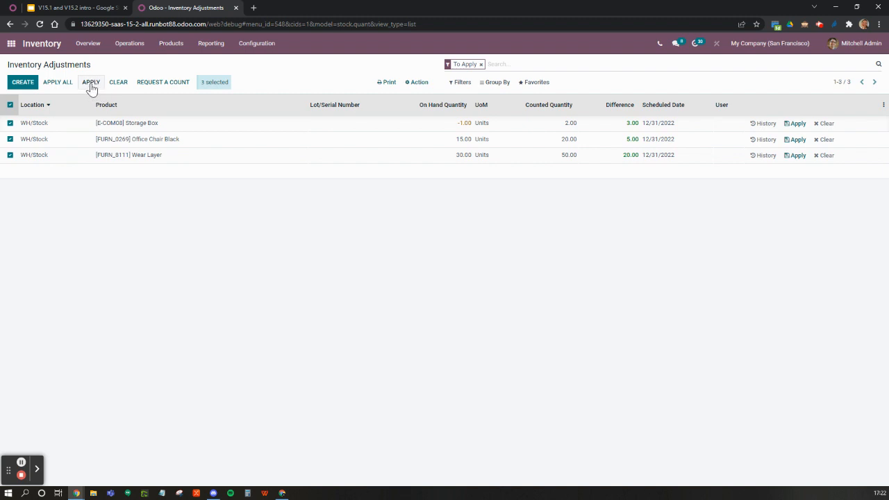
pyautogui.click(10, 105)
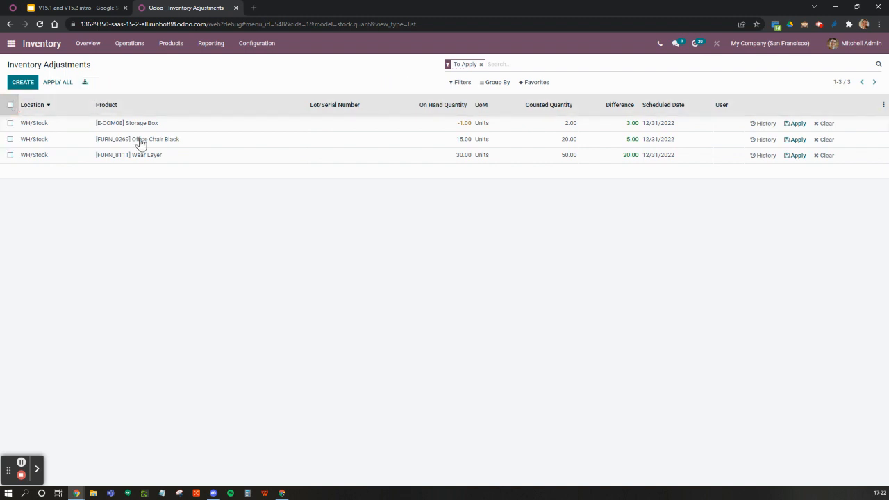
pyautogui.click(479, 64)
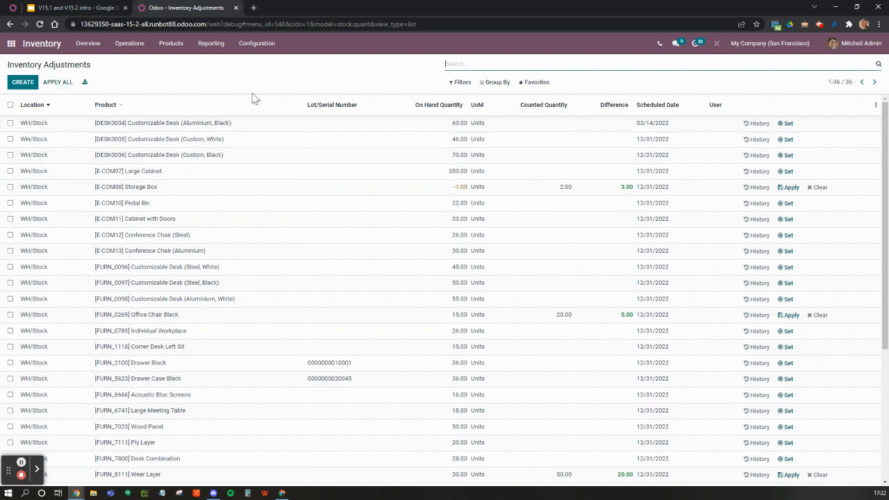
# Step: Apply all pending inventory adjustments at once after editing the inventory reference, and check the updated quantities in the list
pyautogui.click(61, 84)
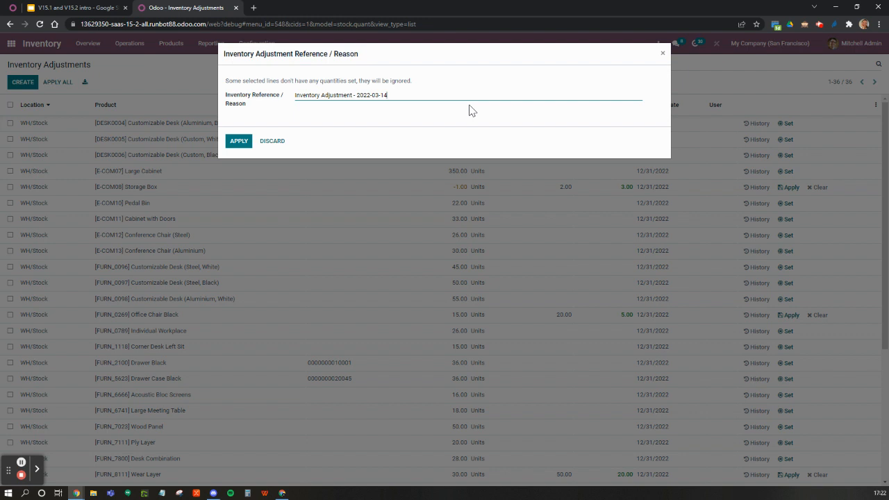
pyautogui.write('v')
pyautogui.write('est')
pyautogui.click(239, 142)
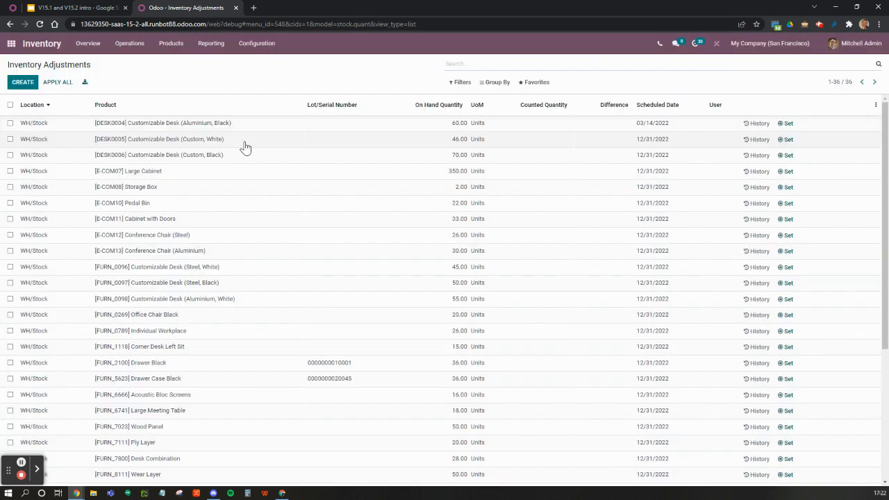
pyautogui.scroll(-3, 426, 219)
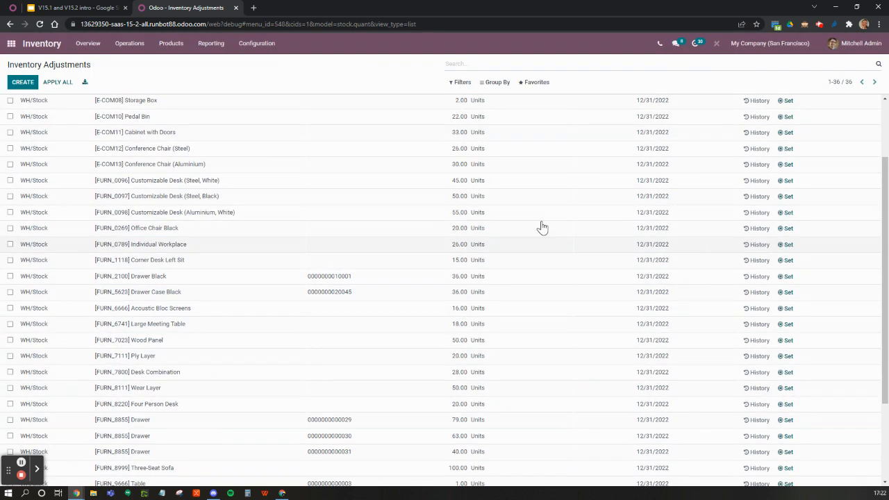
pyautogui.scroll(3, 545, 222)
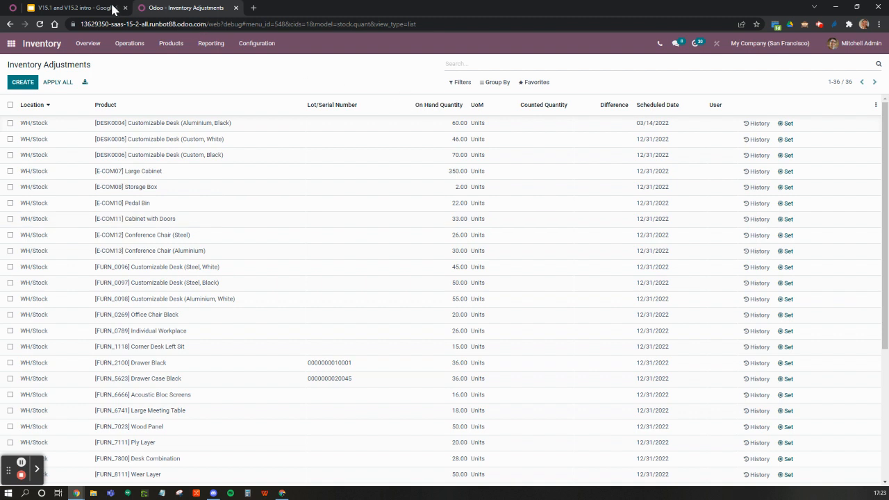
# Step: Show the Automatic batch slide in the Google Slides presentation, and switch back to Odoo to open the Inventory settings
pyautogui.click(81, 8)
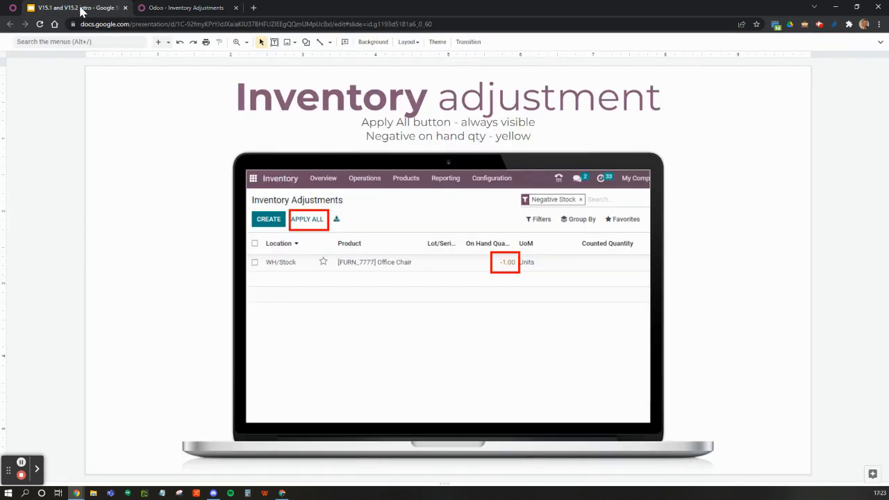
pyautogui.press('Down')
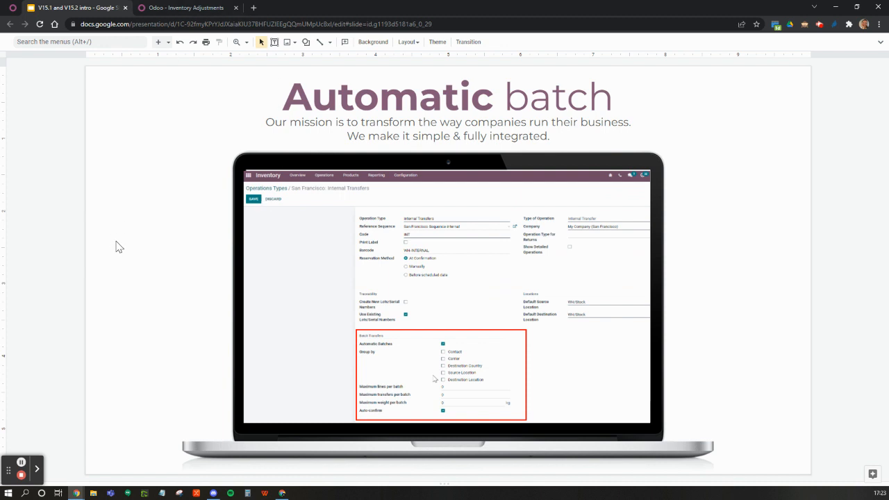
pyautogui.click(188, 11)
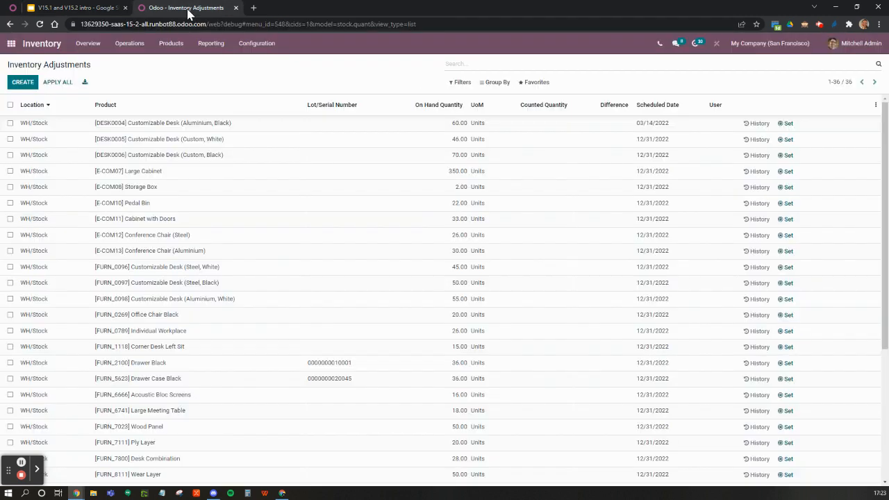
pyautogui.click(262, 46)
pyautogui.click(259, 64)
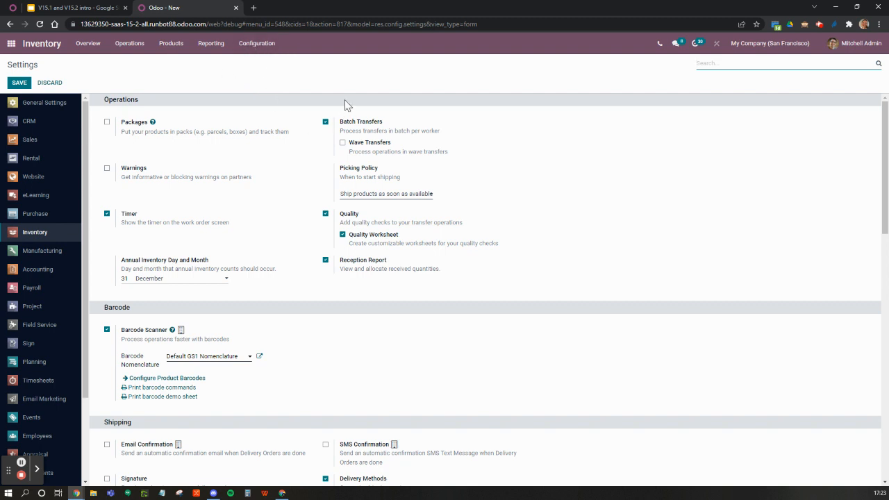
# Step: Open the Delivery Orders operation type and review its automatic batch transfer settings
pyautogui.click(243, 44)
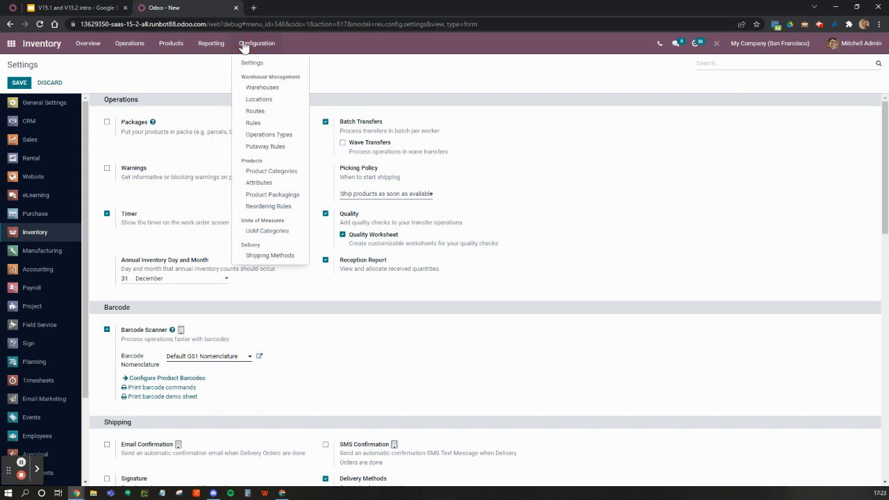
pyautogui.click(252, 136)
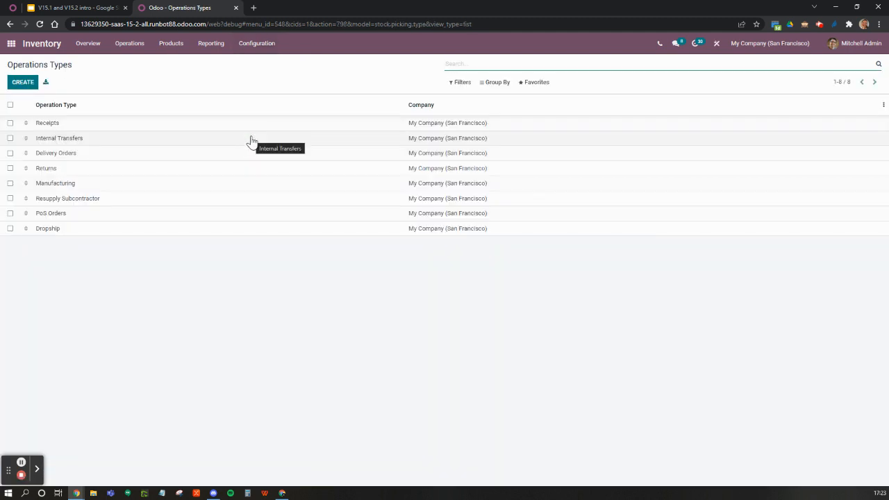
pyautogui.click(134, 153)
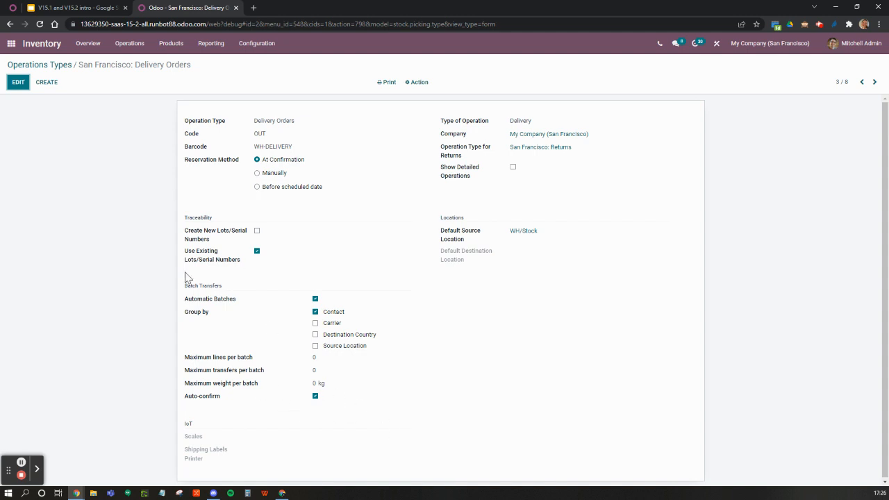
# Step: Open the list of batch transfers, inspect the operations of BATCH/00004, and return to the list
pyautogui.click(128, 46)
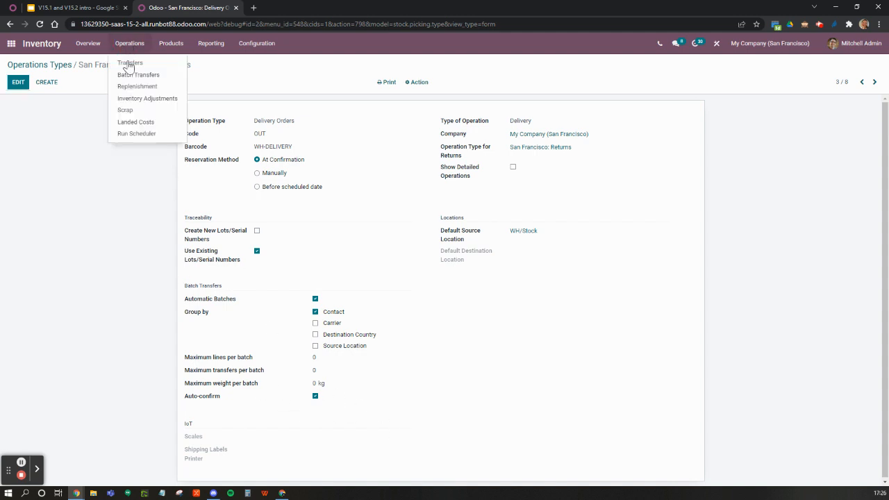
pyautogui.click(130, 76)
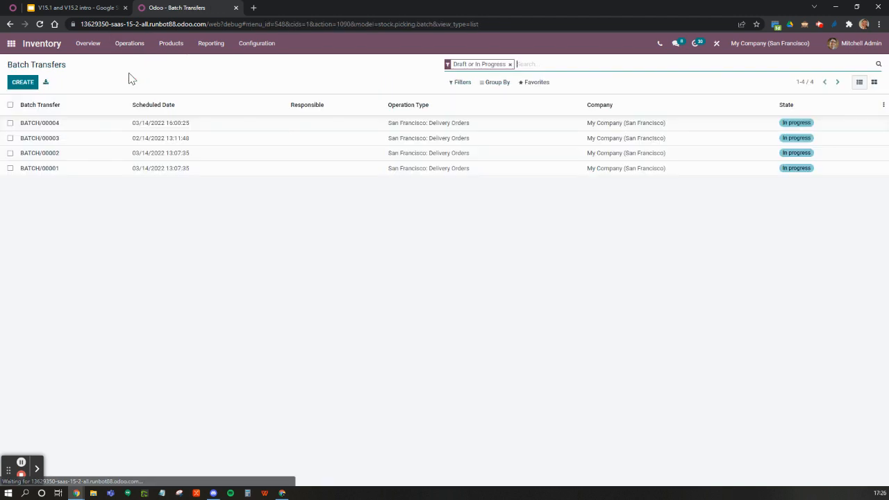
pyautogui.click(767, 127)
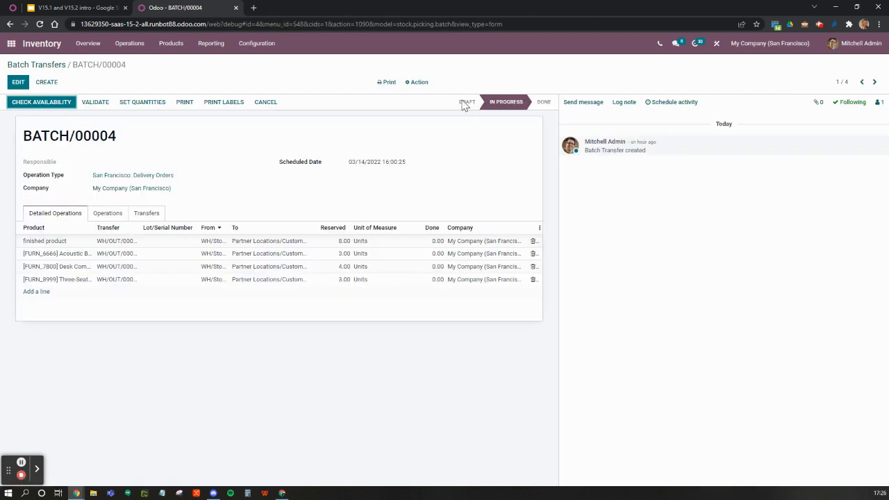
pyautogui.click(55, 65)
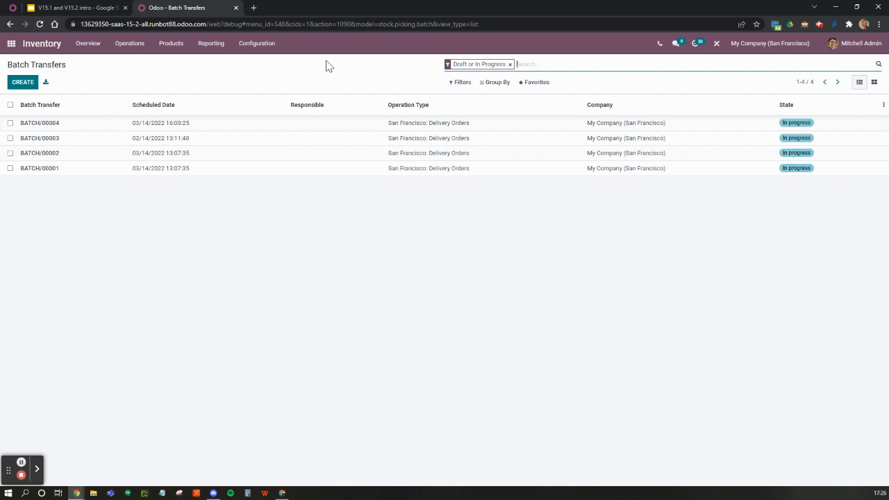
# Step: Show the Set/Clear quantities slide in the Google Slides presentation, and switch back to Odoo
pyautogui.click(92, 11)
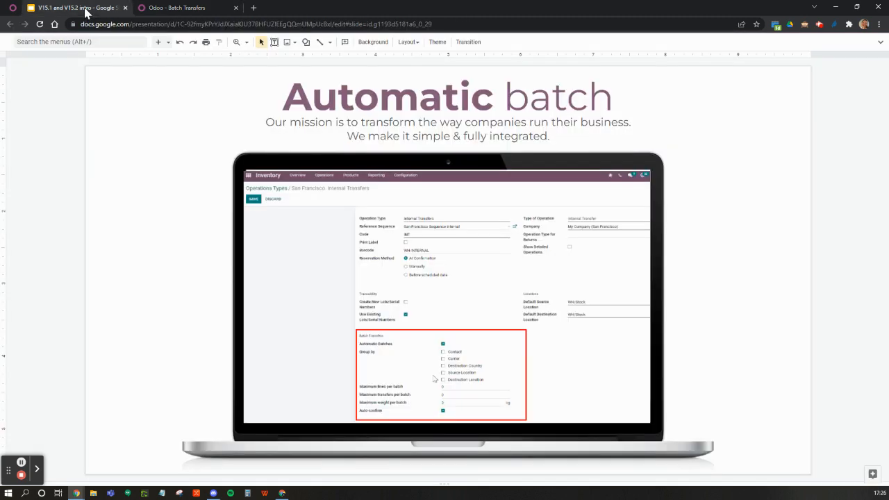
pyautogui.press('Down')
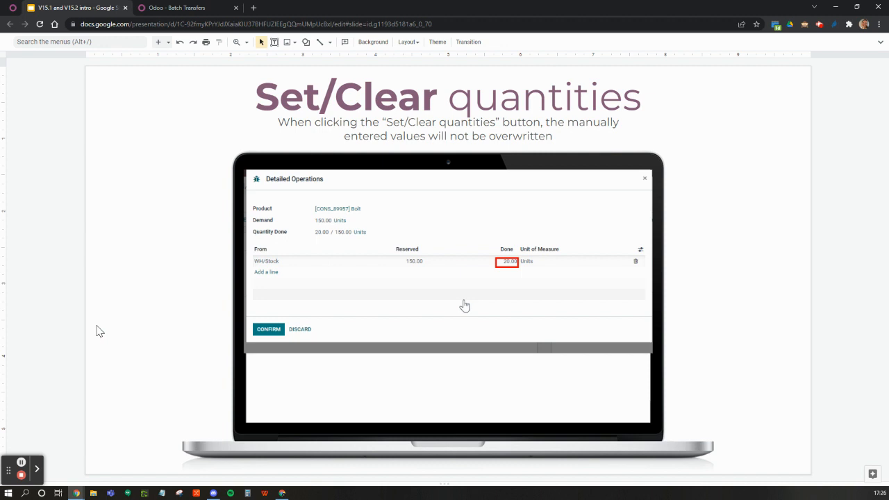
pyautogui.click(201, 8)
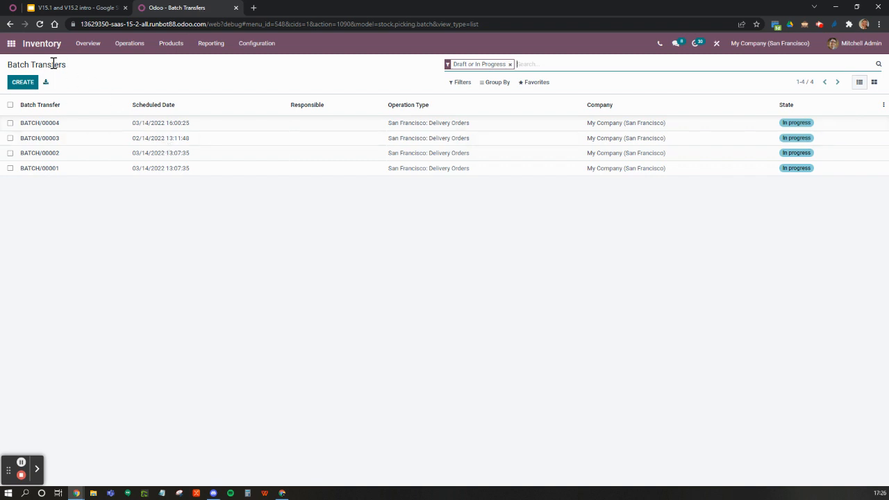
# Step: Go from the Inventory overview to the delivery orders to process and open transfer WH/OUT/00042
pyautogui.click(46, 43)
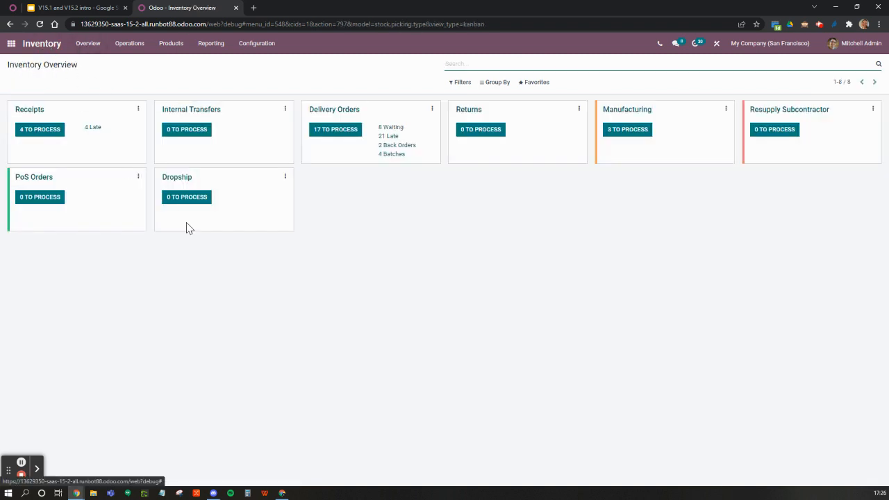
pyautogui.click(331, 134)
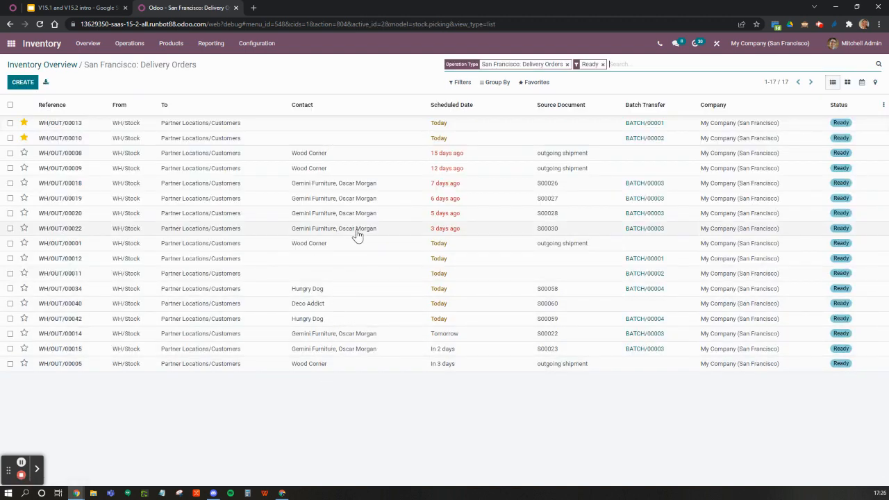
pyautogui.click(314, 289)
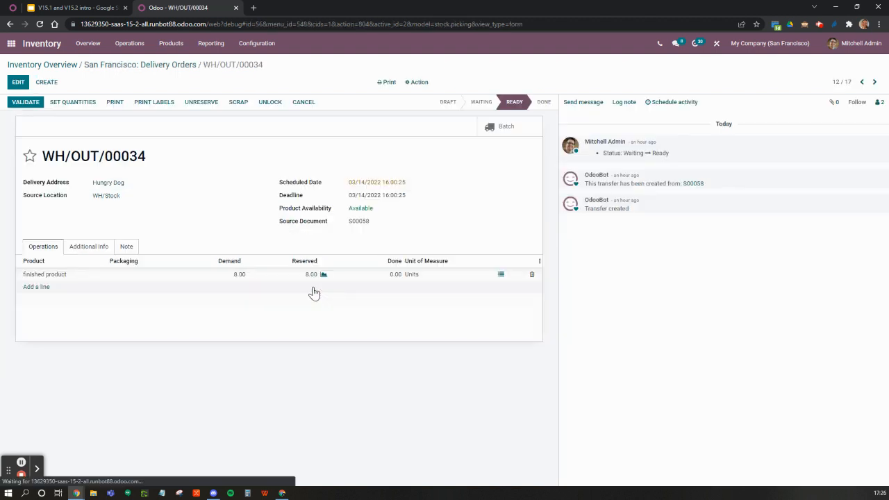
pyautogui.click(874, 82)
pyautogui.click(875, 83)
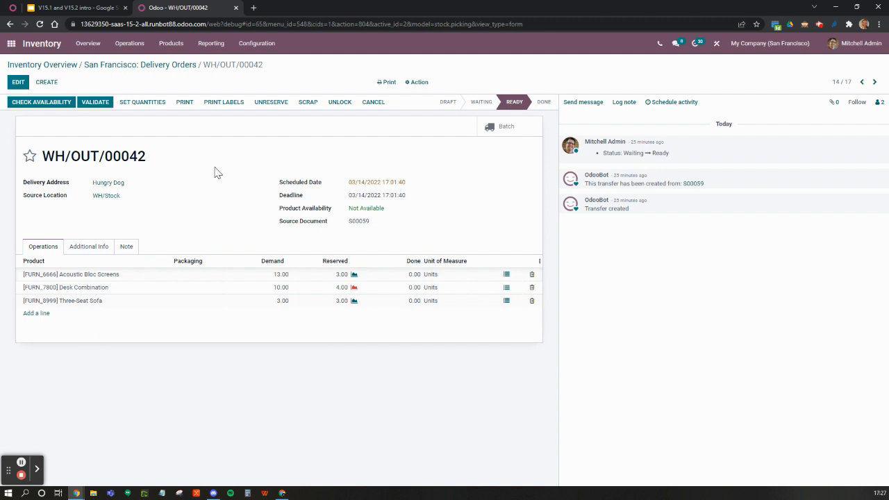
# Step: Edit WH/OUT/00042 and set the done quantity of [FURN_6666] Acoustic Bloc Screens to 2 in its detailed operations
pyautogui.click(18, 82)
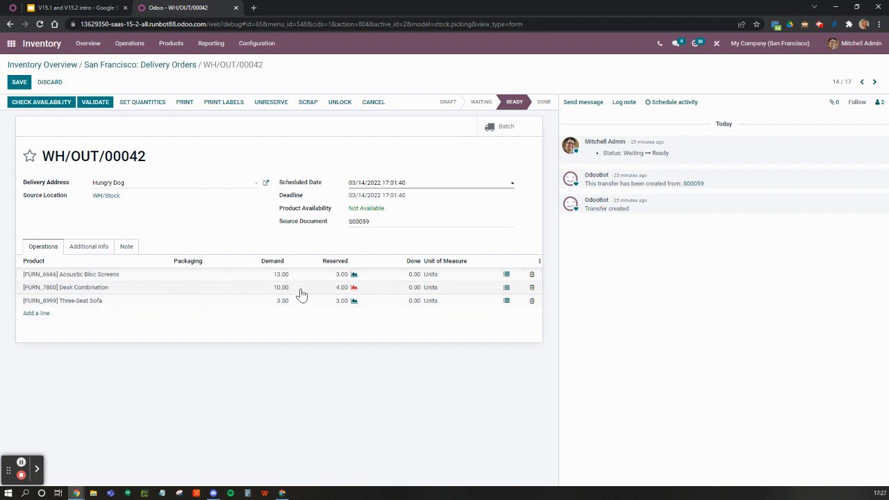
pyautogui.click(506, 275)
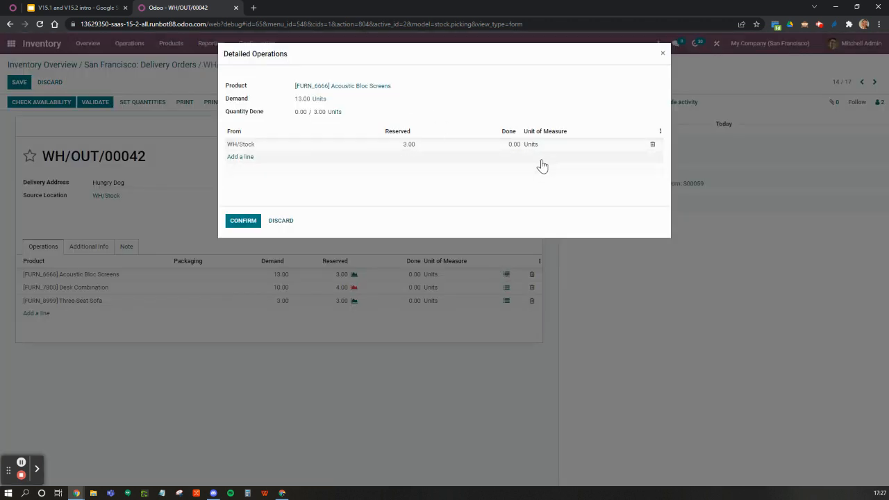
pyautogui.click(501, 151)
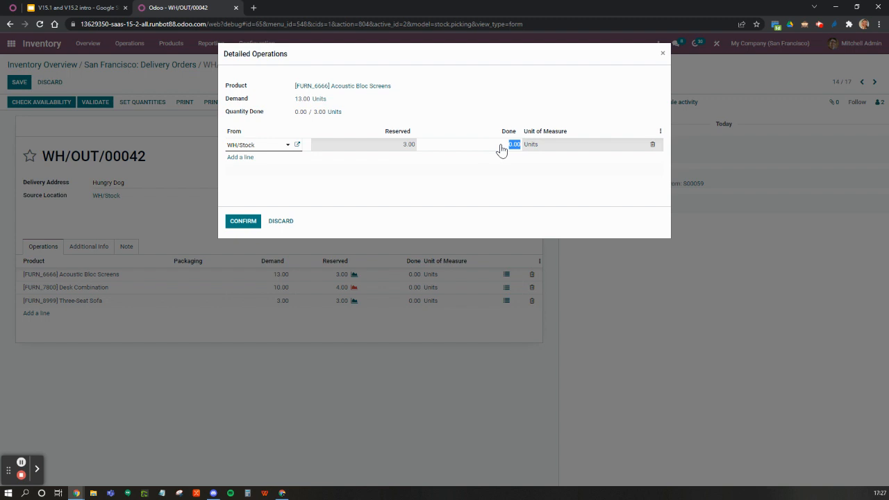
pyautogui.press('Return')
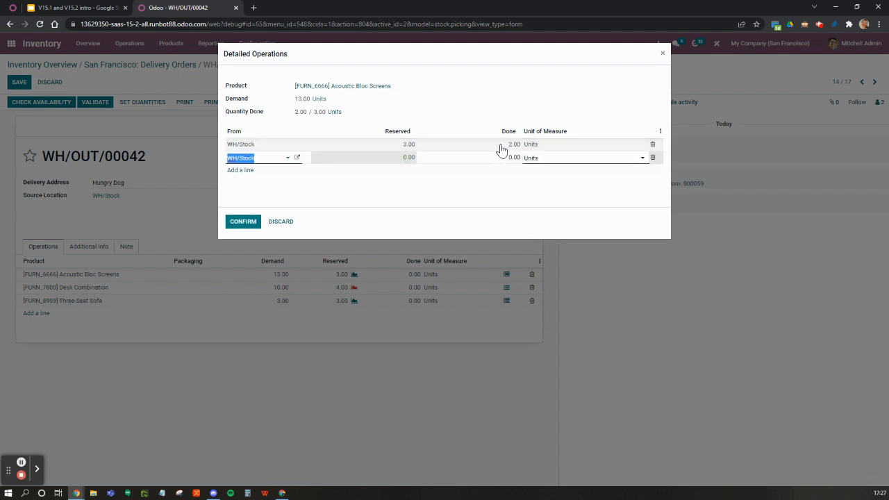
pyautogui.click(652, 158)
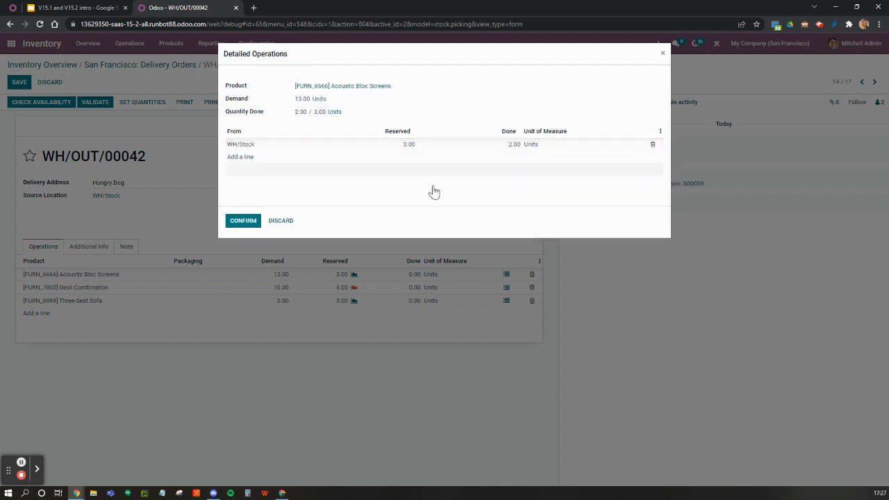
pyautogui.click(244, 222)
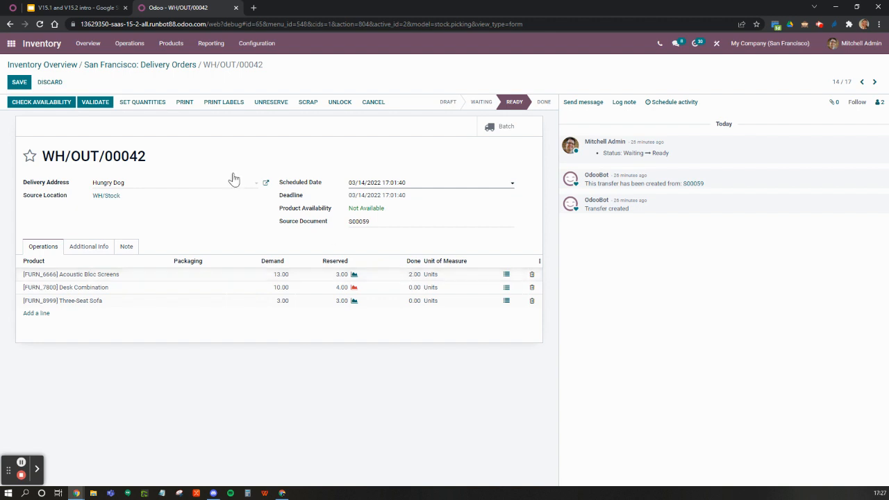
# Step: Apply Set Quantities to the lines of WH/OUT/00042, and clear the quantities again
pyautogui.click(136, 104)
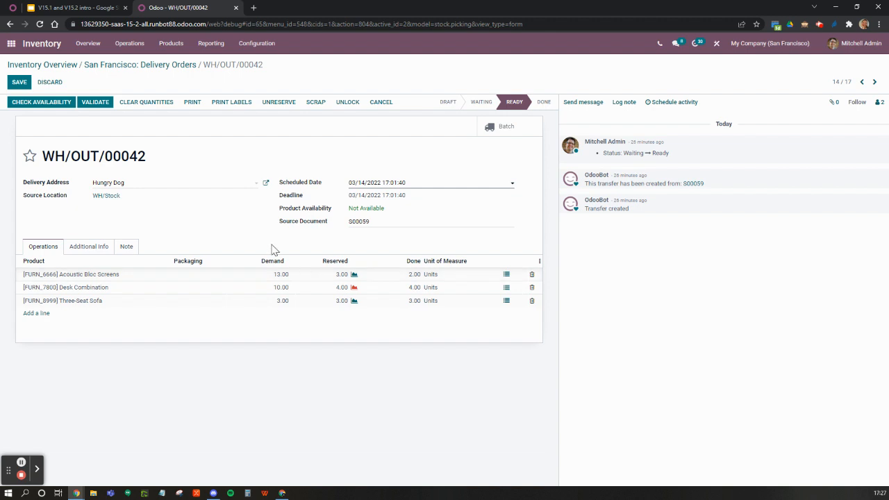
pyautogui.click(137, 105)
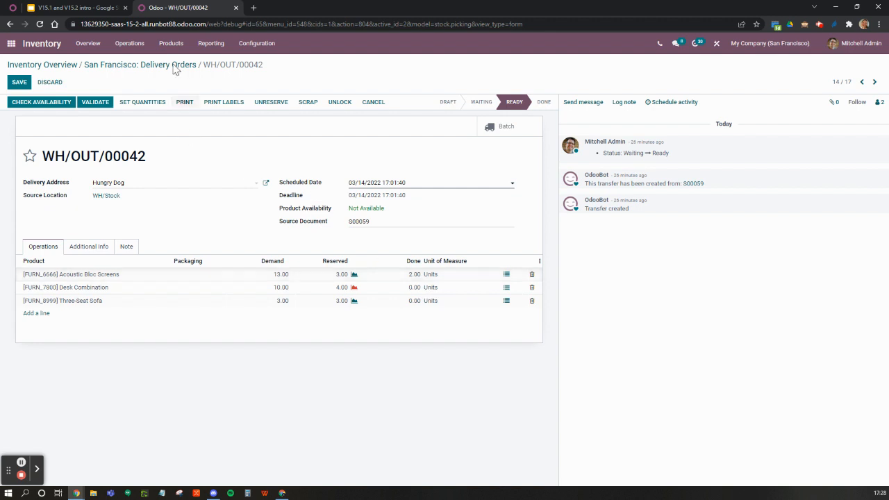
# Step: Advance the Google Slides presentation through the Barcode section to the Picking per packaging slide
pyautogui.click(62, 8)
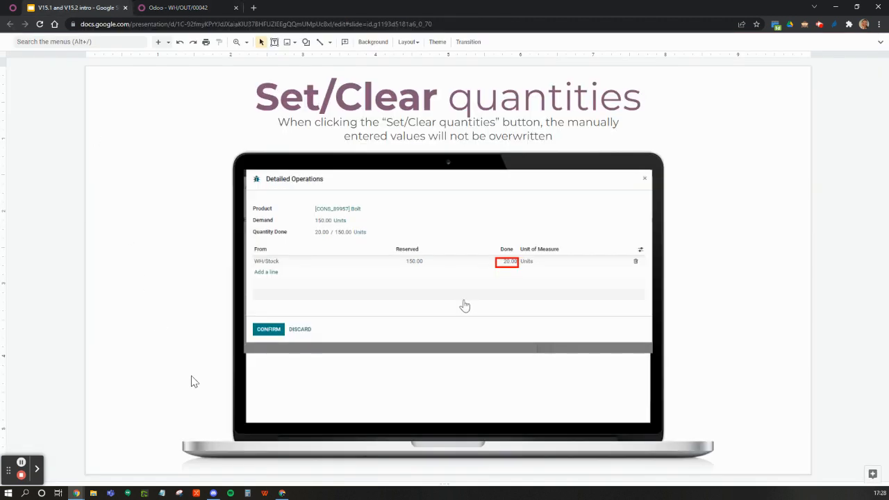
pyautogui.scroll(-1, 191, 381)
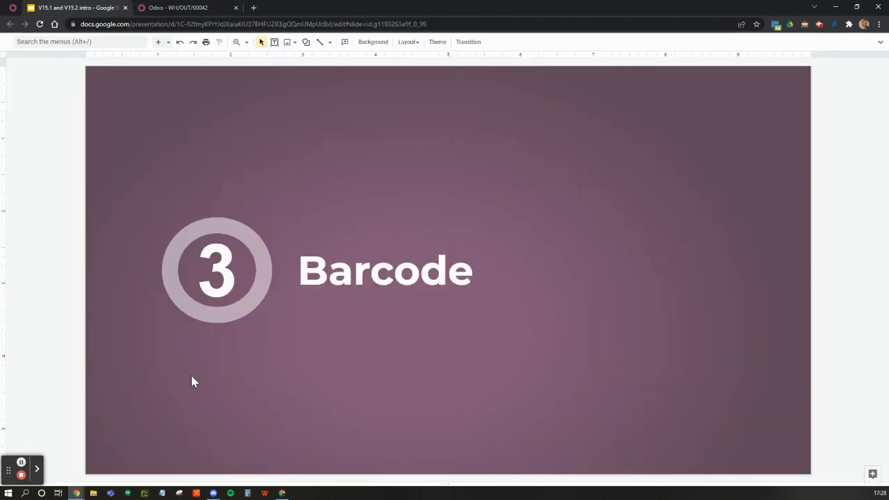
pyautogui.scroll(-1, 193, 381)
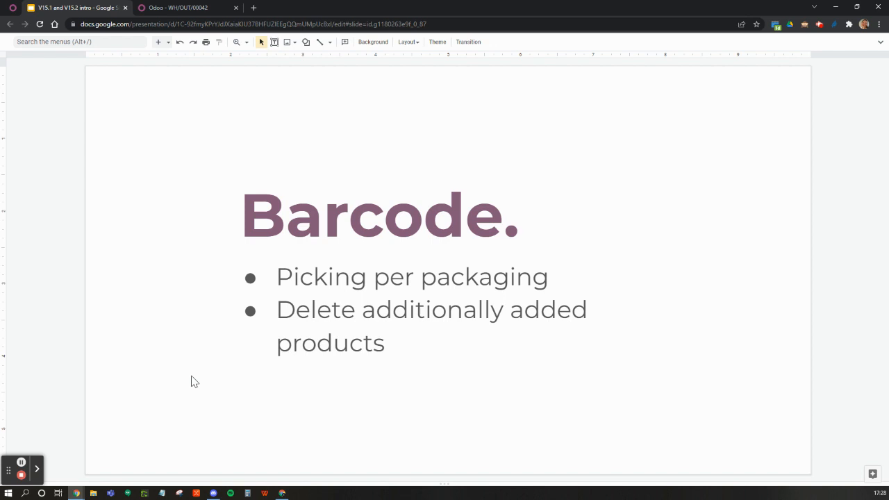
pyautogui.press('Down')
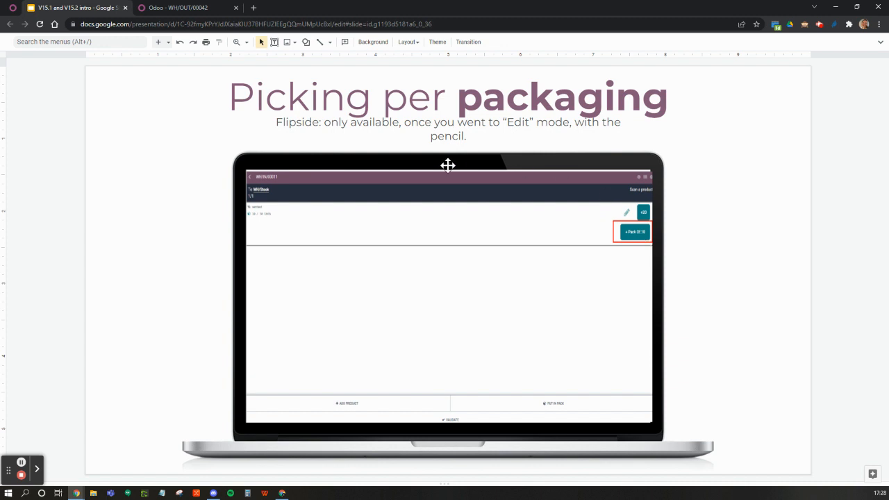
# Step: Switch back to Odoo to save WH/OUT/00042, and open the delivery orders to process in the Barcode app
pyautogui.click(165, 8)
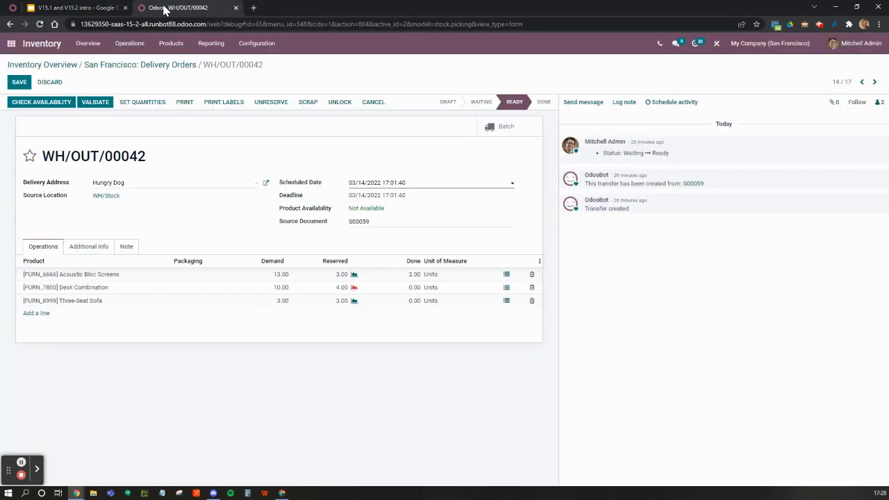
pyautogui.click(19, 82)
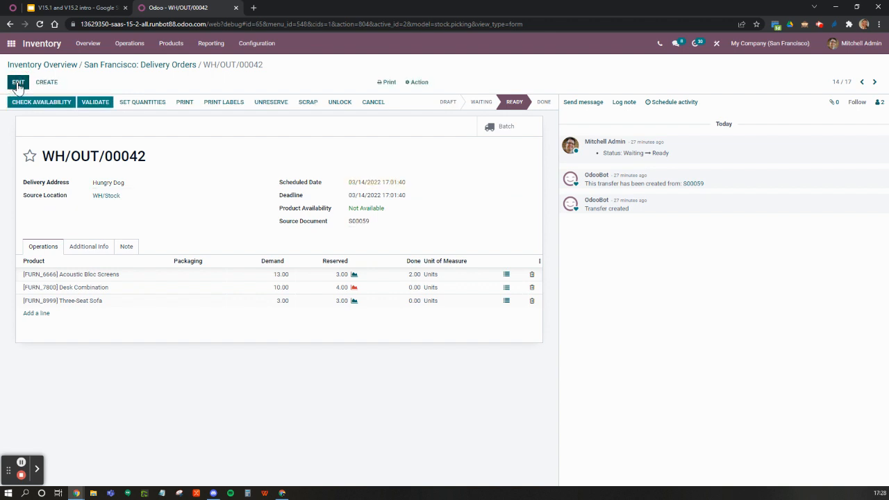
pyautogui.click(11, 43)
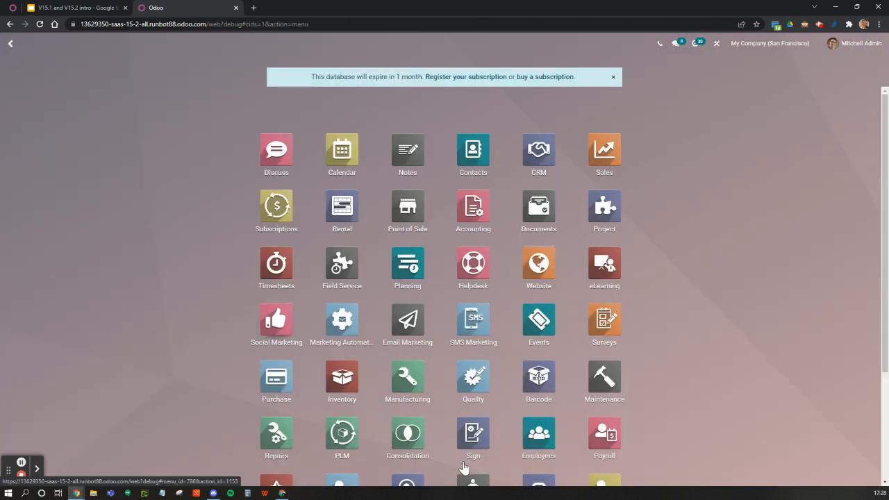
pyautogui.click(534, 384)
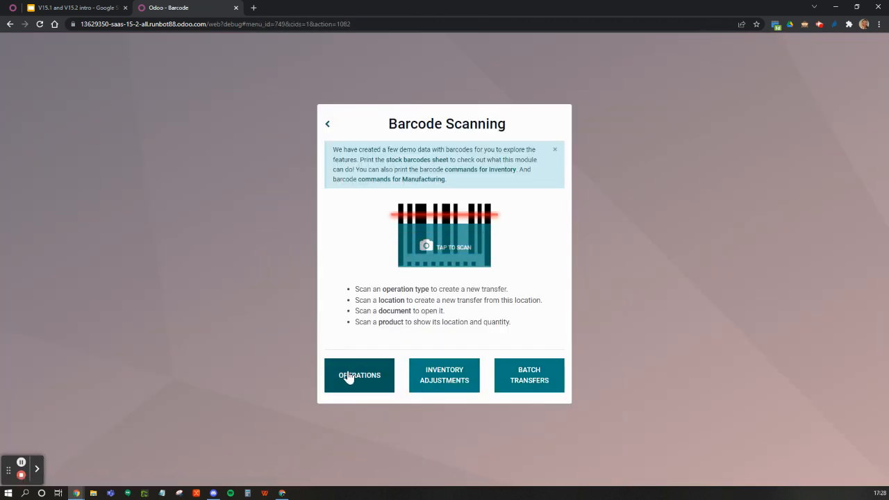
pyautogui.click(349, 374)
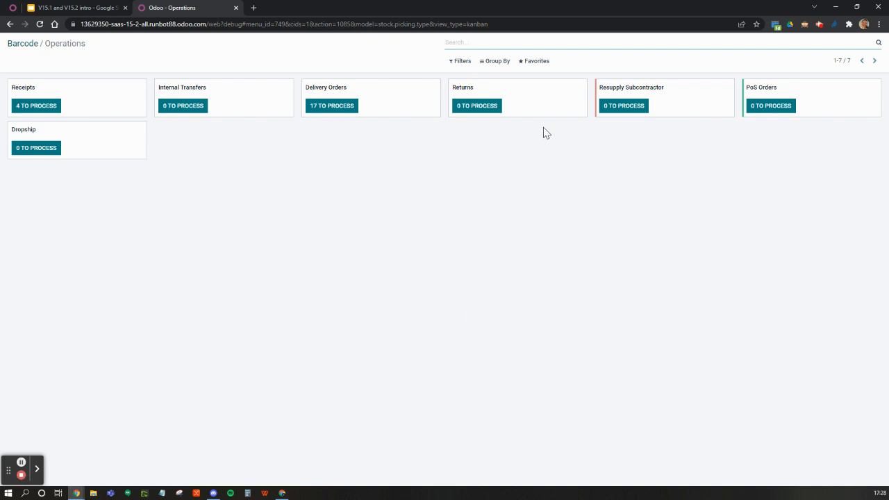
pyautogui.click(324, 113)
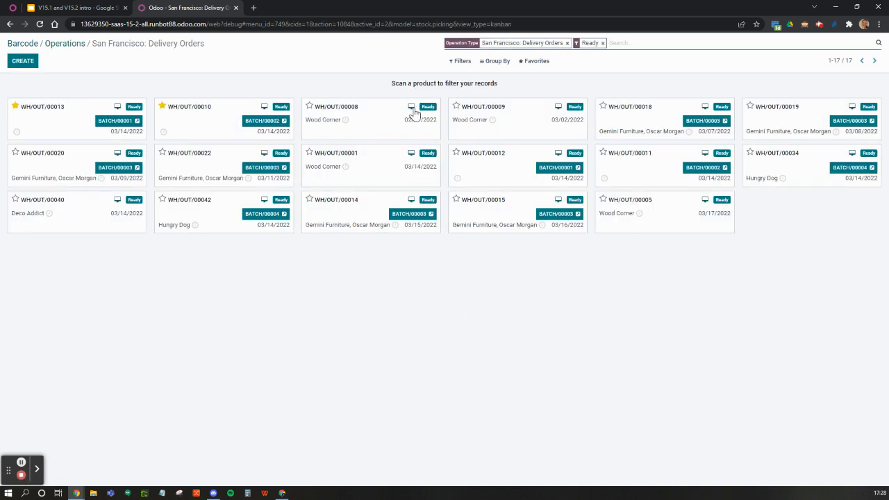
# Step: Filter the delivery orders by the product "finished" and open WH/OUT/00034 for barcode picking
pyautogui.write('finished')
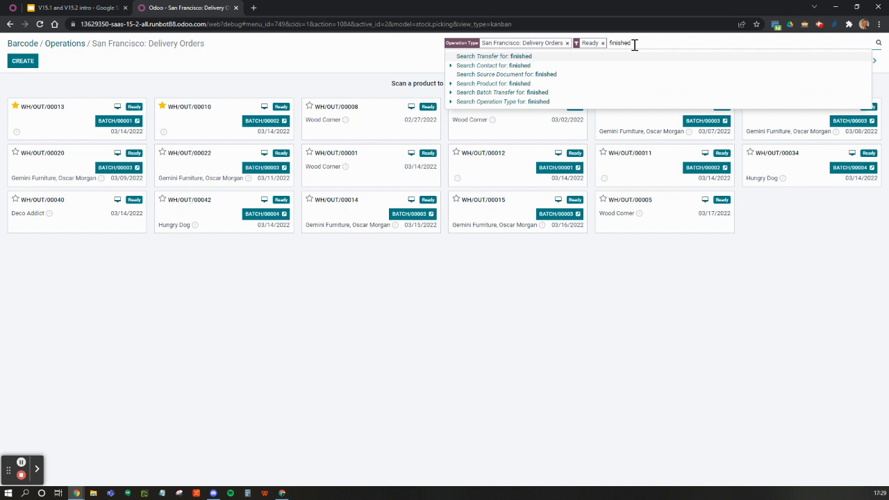
pyautogui.click(530, 84)
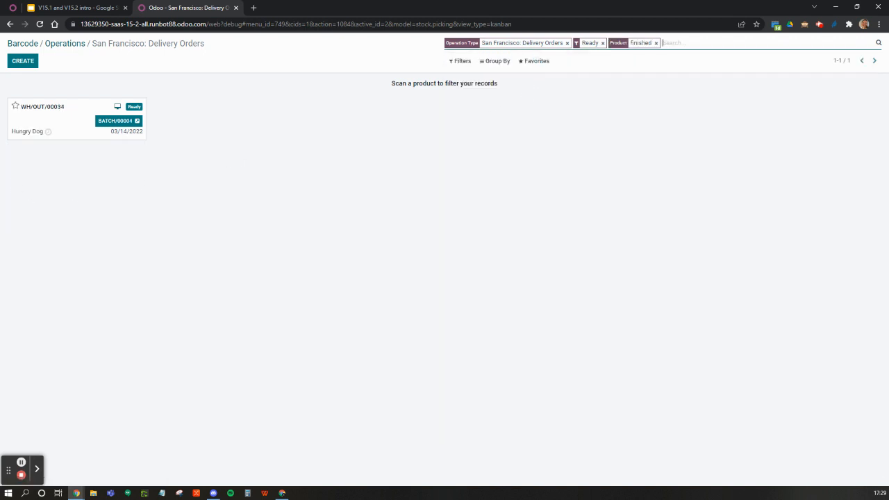
pyautogui.click(36, 116)
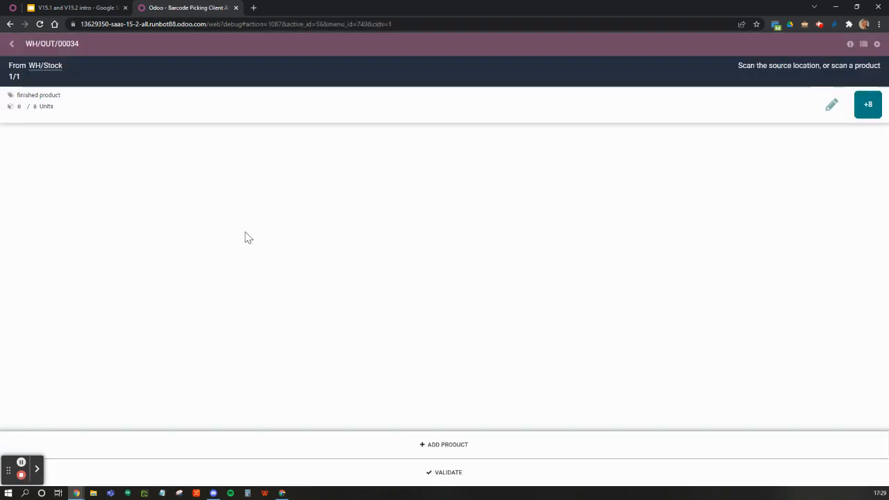
# Step: Inspect the finished product line's quantity details in WH/OUT/00034, and return to the Odoo home screen
pyautogui.click(831, 106)
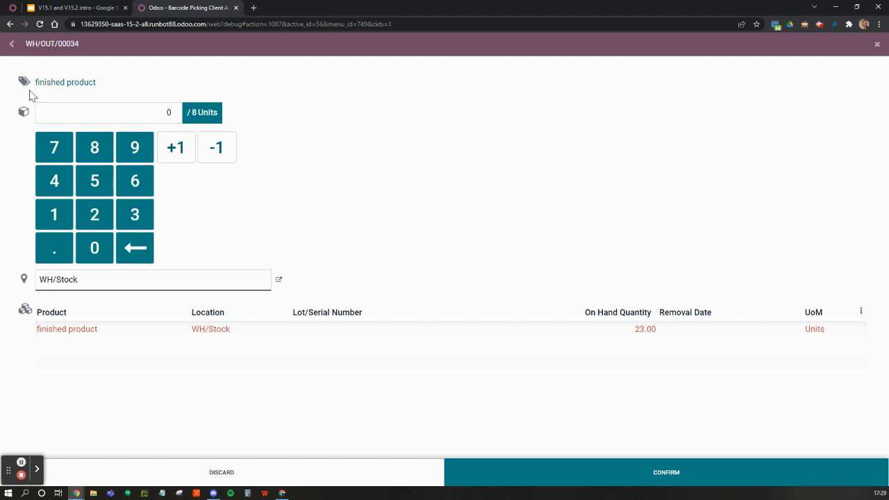
pyautogui.click(11, 43)
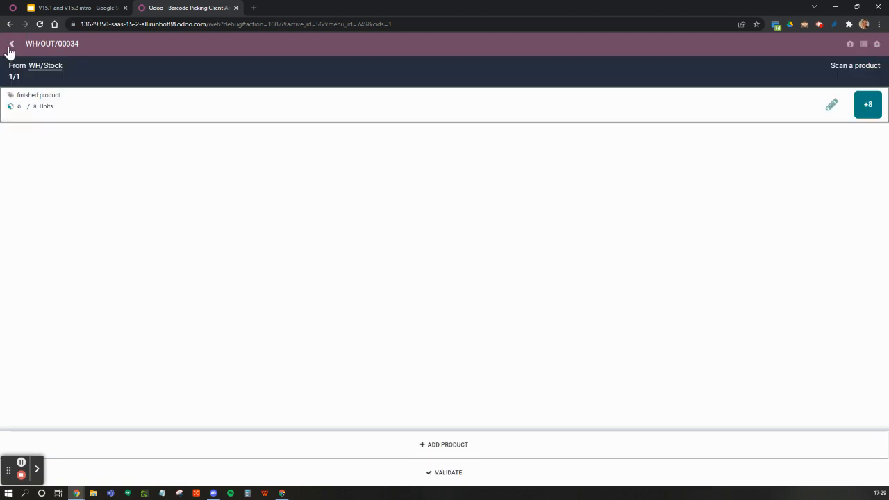
pyautogui.click(8, 49)
pyautogui.click(9, 45)
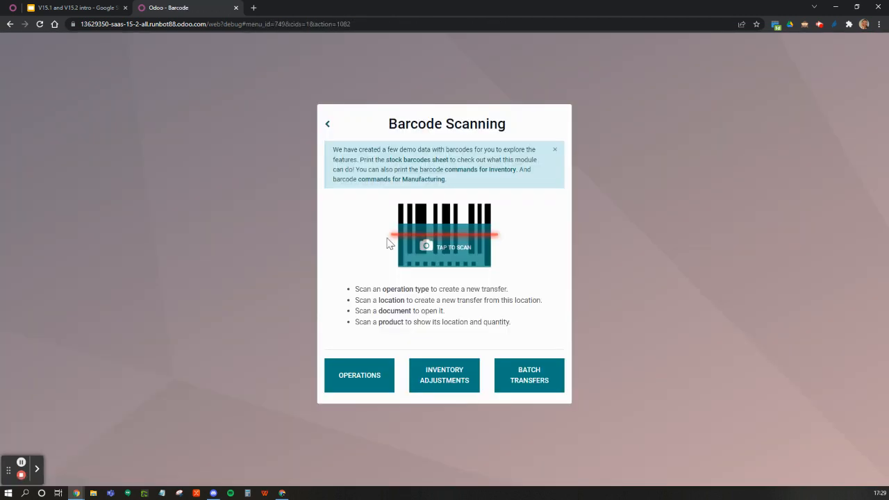
pyautogui.click(327, 124)
pyautogui.click(327, 124)
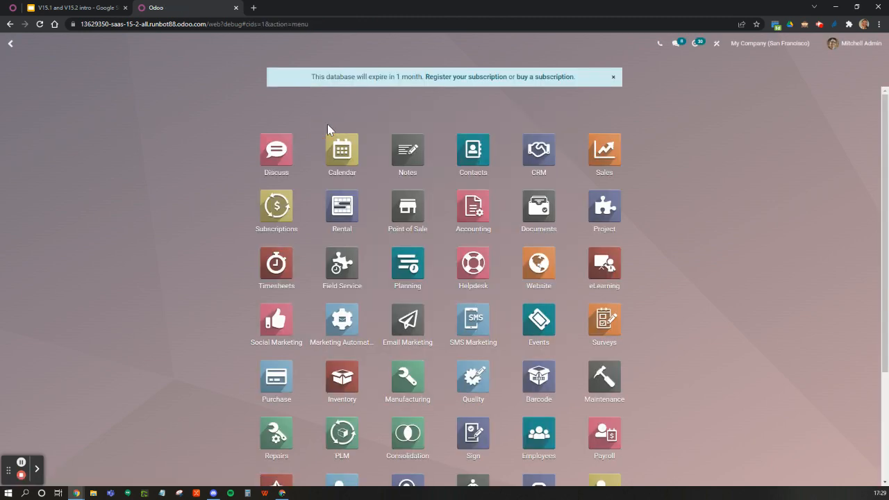
# Step: Create a new quotation in the Sales app for the customer Hungry Dog
pyautogui.click(604, 149)
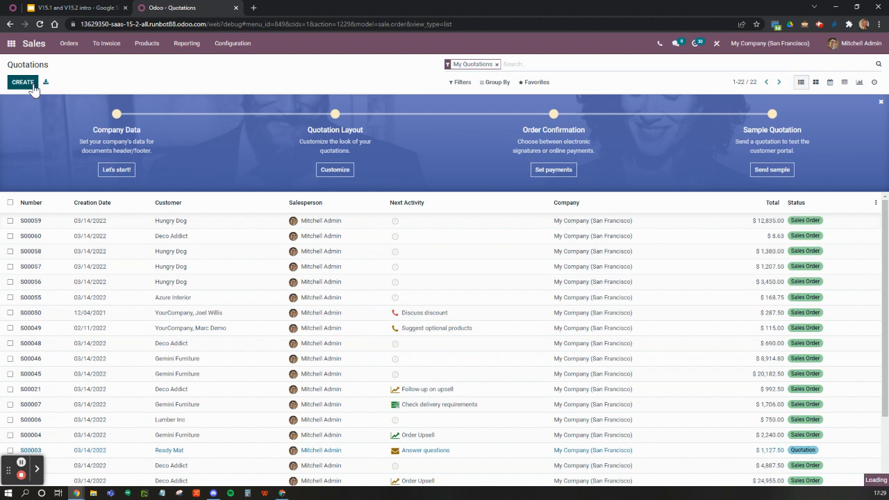
pyautogui.click(33, 87)
pyautogui.write('hungry')
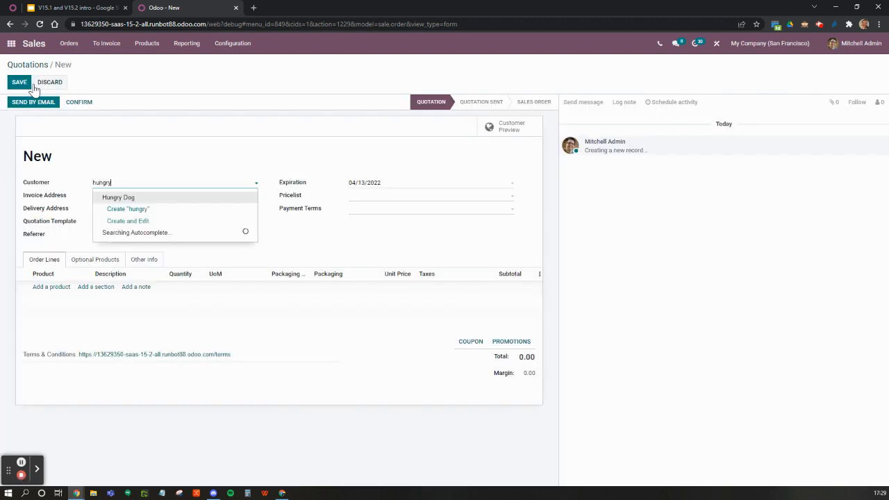
pyautogui.click(114, 209)
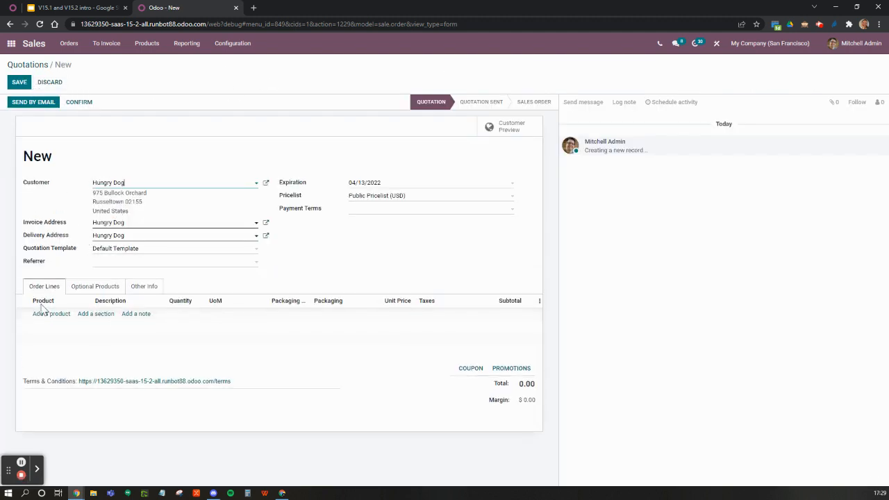
# Step: Add 30 units of finished product, packaged as 3 box of 10, and confirm the quotation as a sales order
pyautogui.click(40, 311)
pyautogui.write('finished')
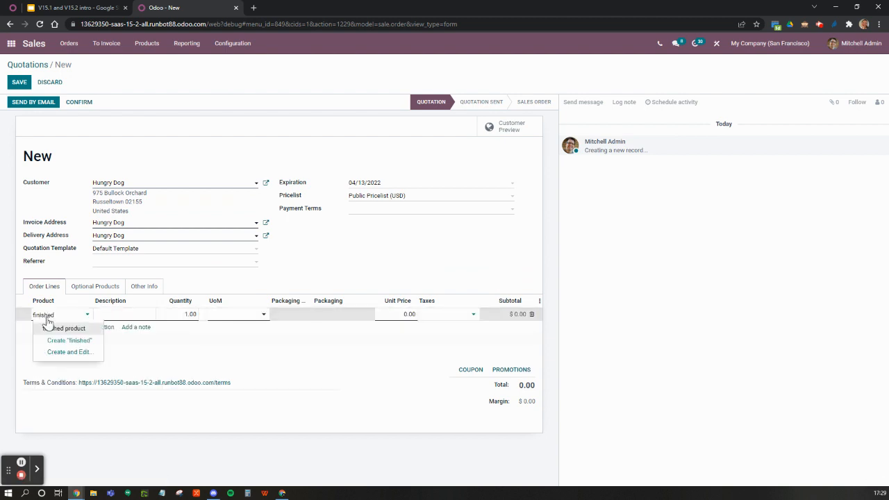
pyautogui.click(49, 328)
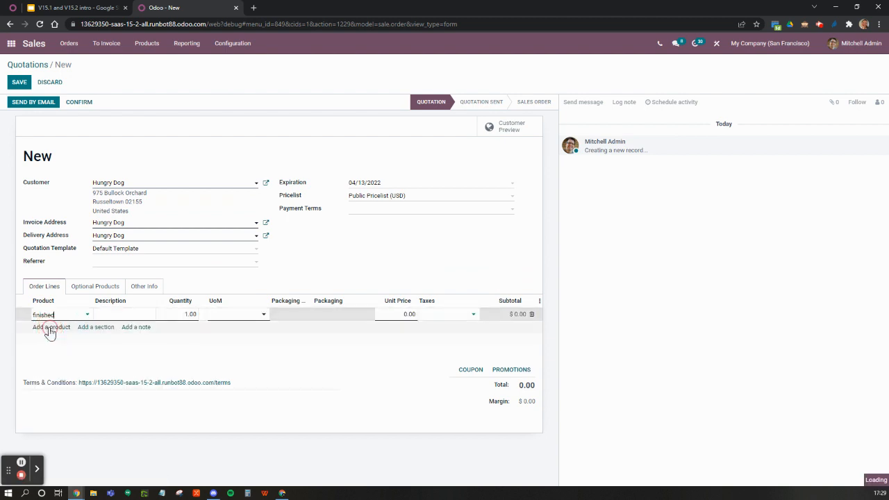
pyautogui.click(176, 318)
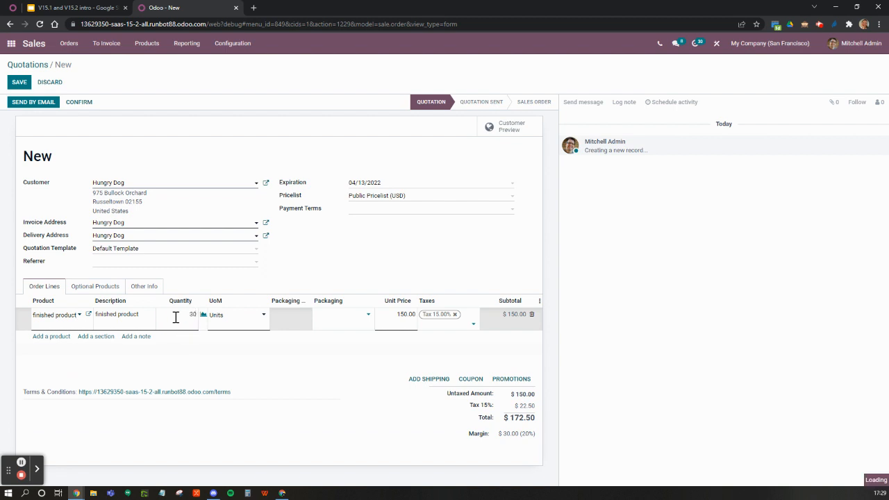
pyautogui.press('Return')
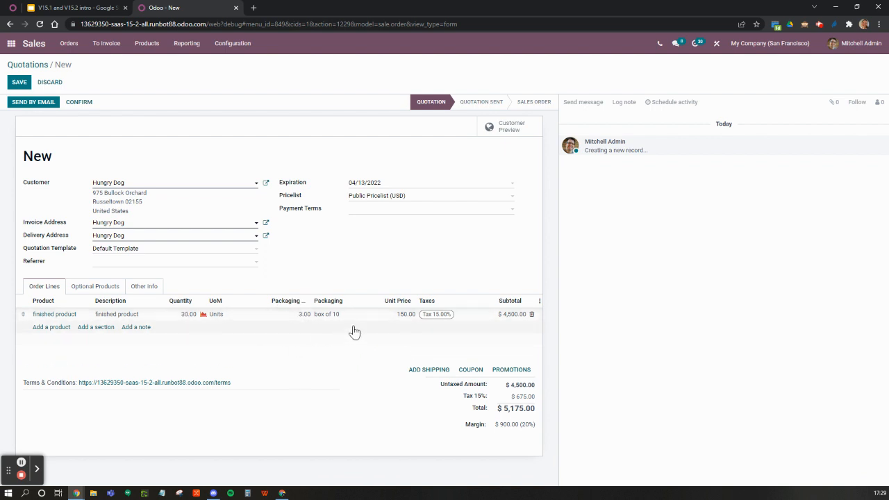
pyautogui.click(79, 103)
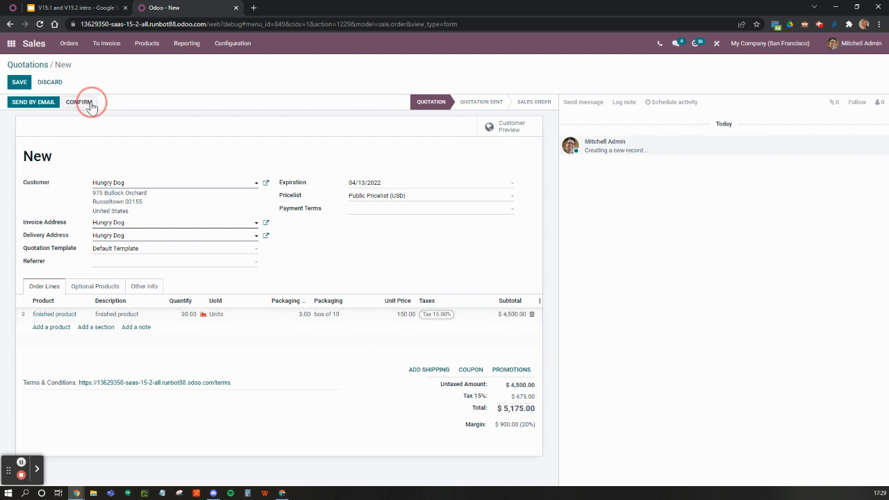
pyautogui.click(19, 83)
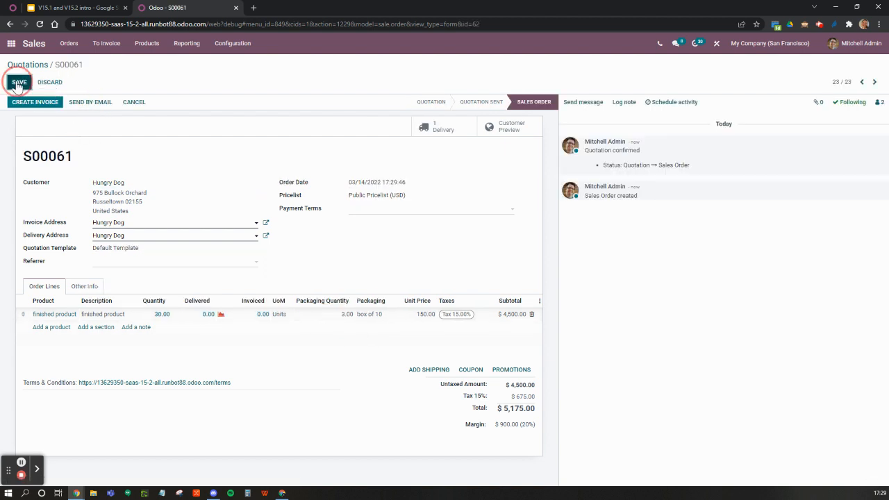
# Step: Go to the Barcode app's operations and open the delivery orders to process
pyautogui.click(11, 43)
pyautogui.click(346, 383)
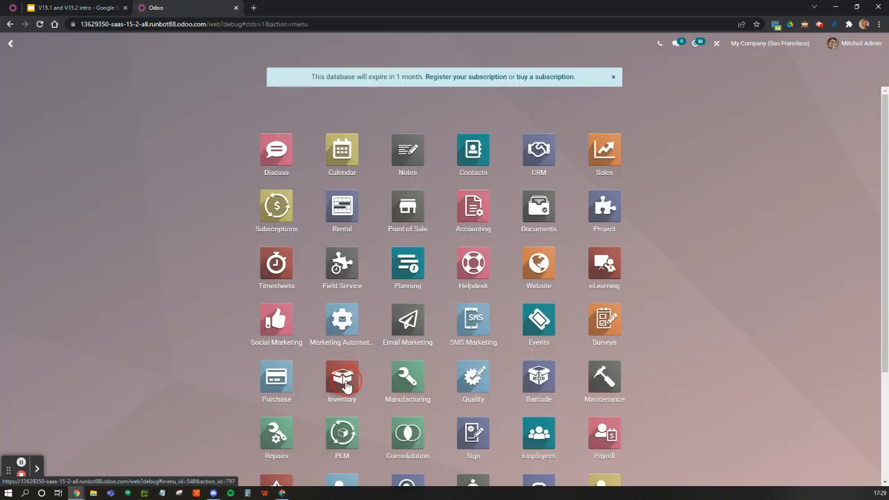
pyautogui.click(11, 44)
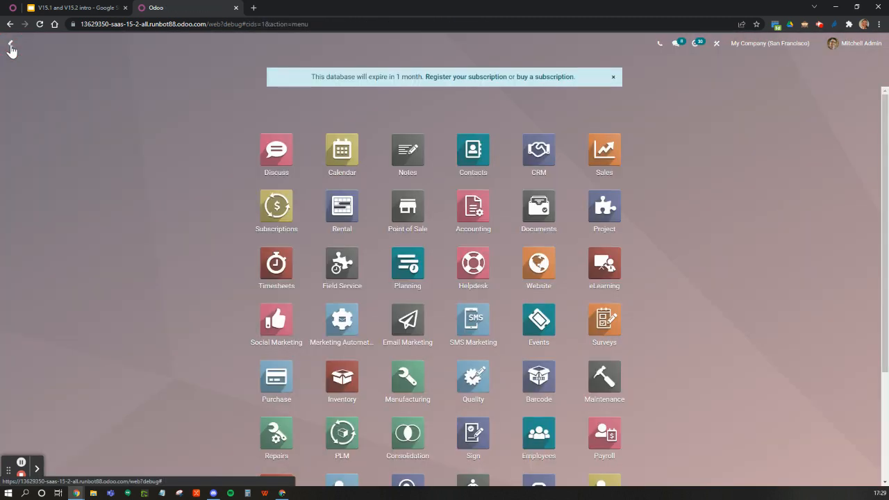
pyautogui.click(535, 397)
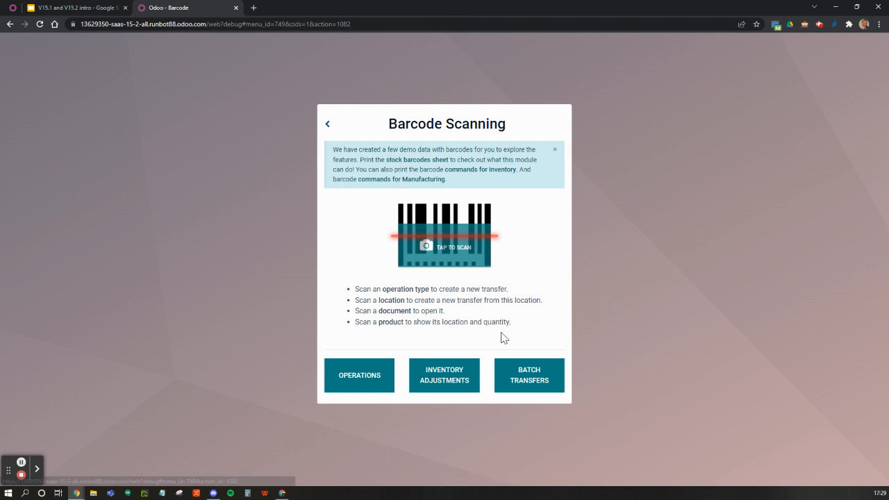
pyautogui.click(352, 381)
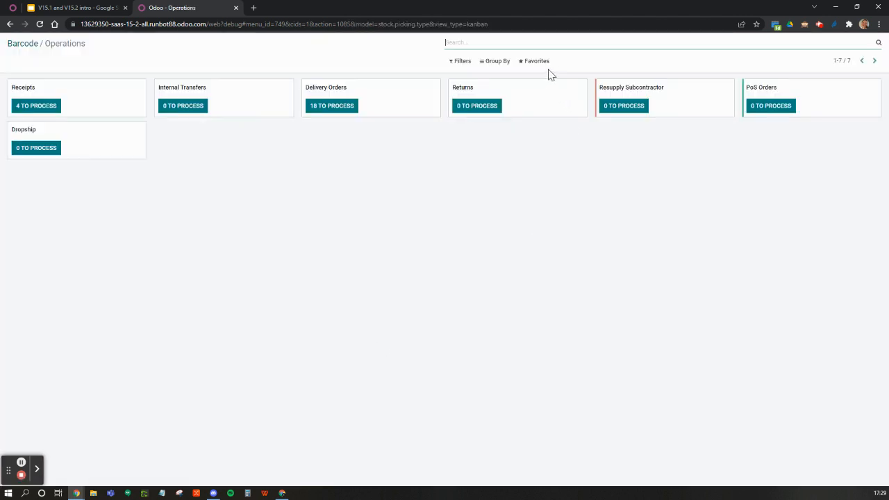
pyautogui.click(340, 108)
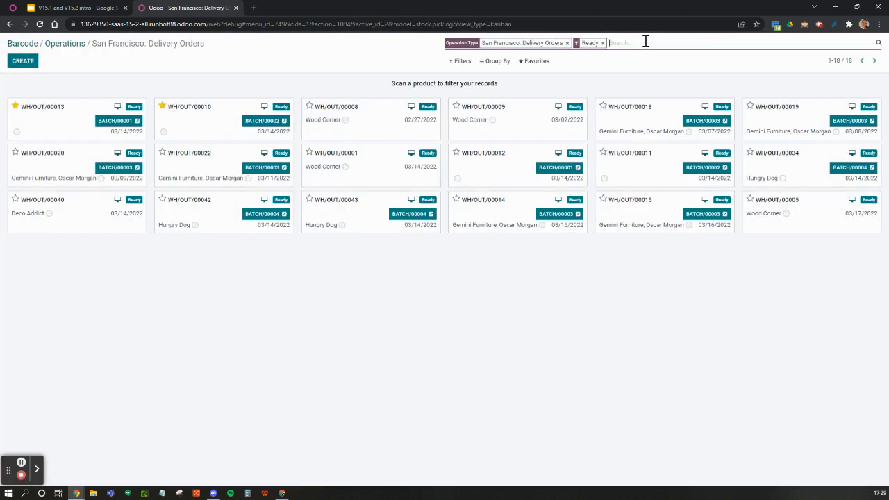
# Step: Filter the delivery orders by the product "finished" and open WH/OUT/00043 for picking
pyautogui.write('finish')
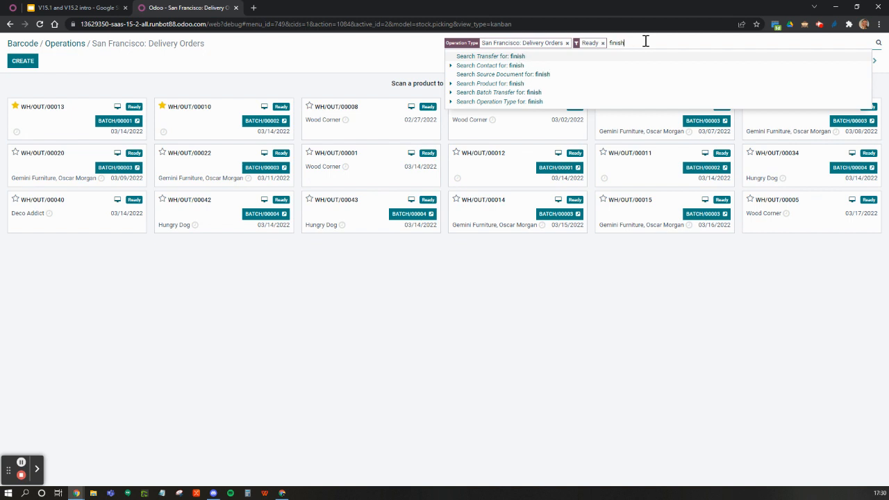
pyautogui.write('ed')
pyautogui.press('Down')
pyautogui.press('Down')
pyautogui.press('Down')
pyautogui.press('Down')
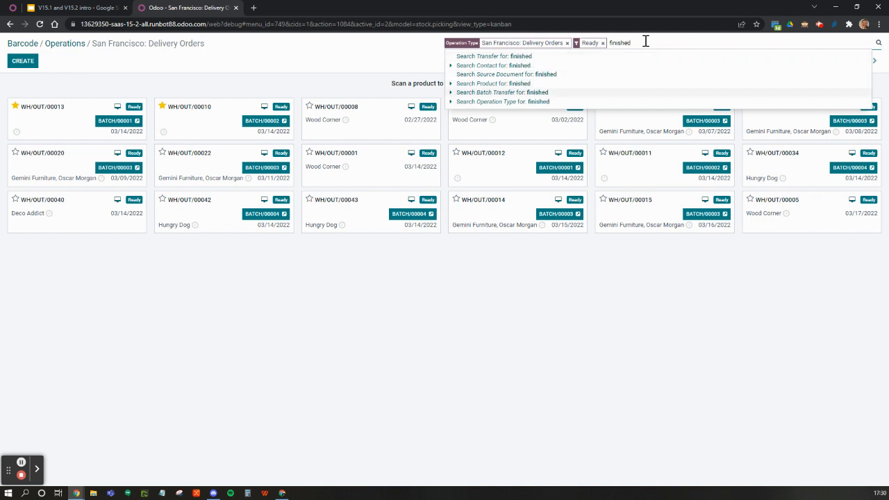
pyautogui.press('Up')
pyautogui.press('Return')
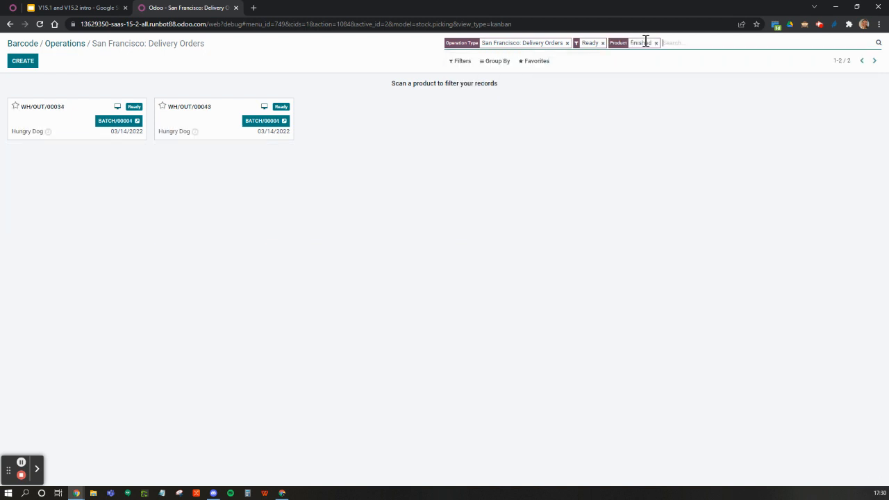
pyautogui.click(191, 113)
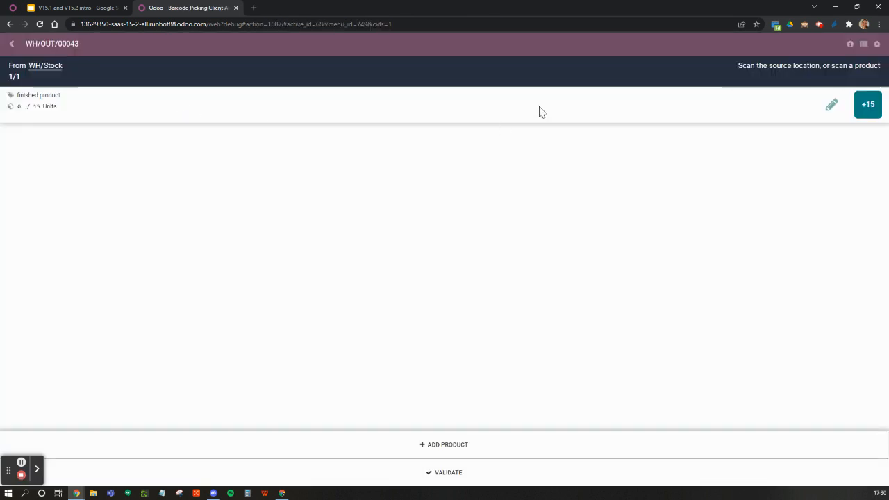
# Step: View the finished product line's packaging option, and pick one box of 10 on that line
pyautogui.click(831, 106)
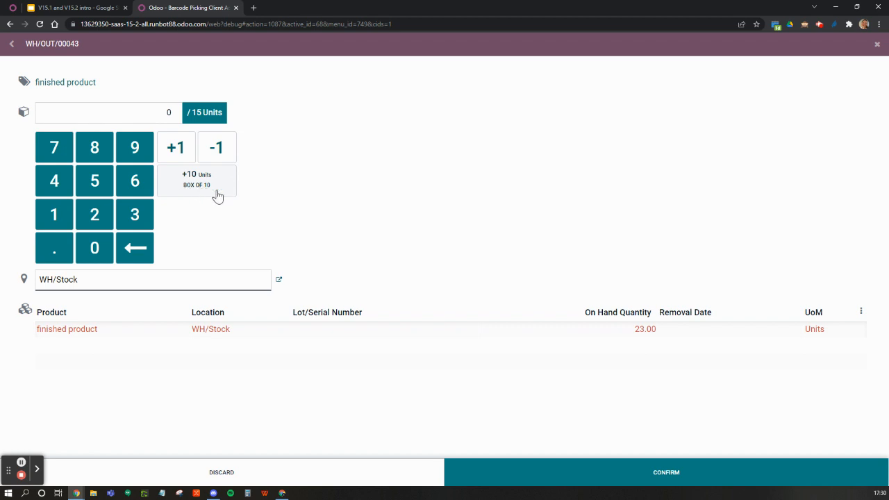
pyautogui.click(11, 44)
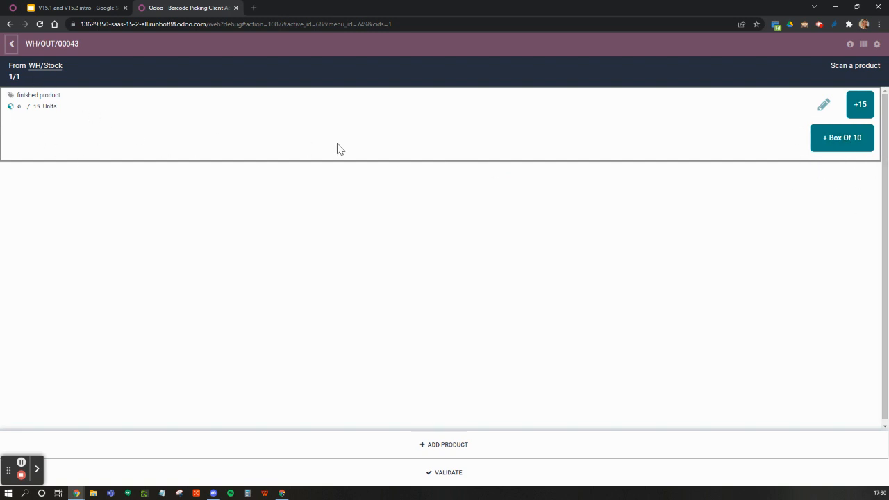
pyautogui.click(842, 139)
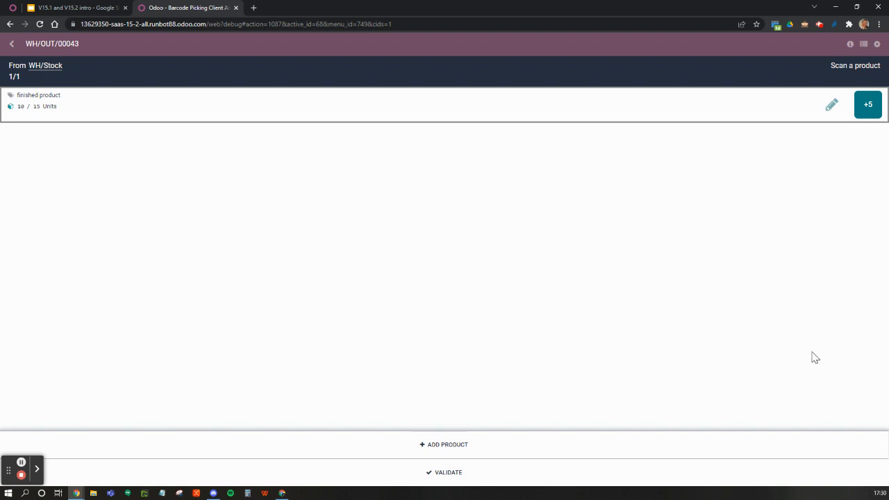
# Step: Add 1 unit of [CONS_0001] Whiteboard Pen to WH/OUT/00043 as an extra product
pyautogui.click(443, 455)
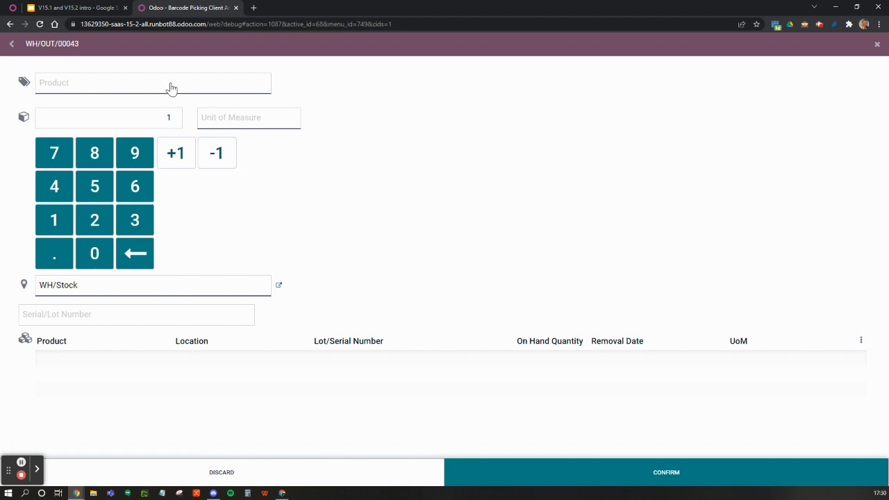
pyautogui.click(172, 88)
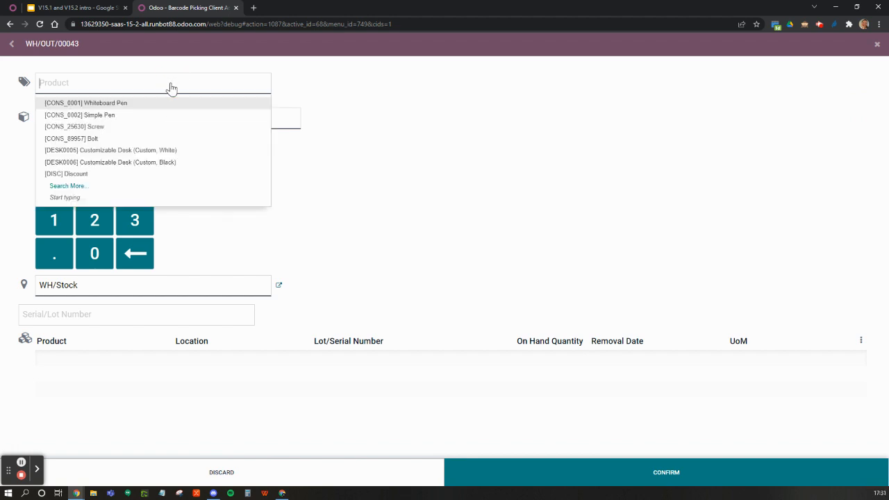
pyautogui.click(114, 108)
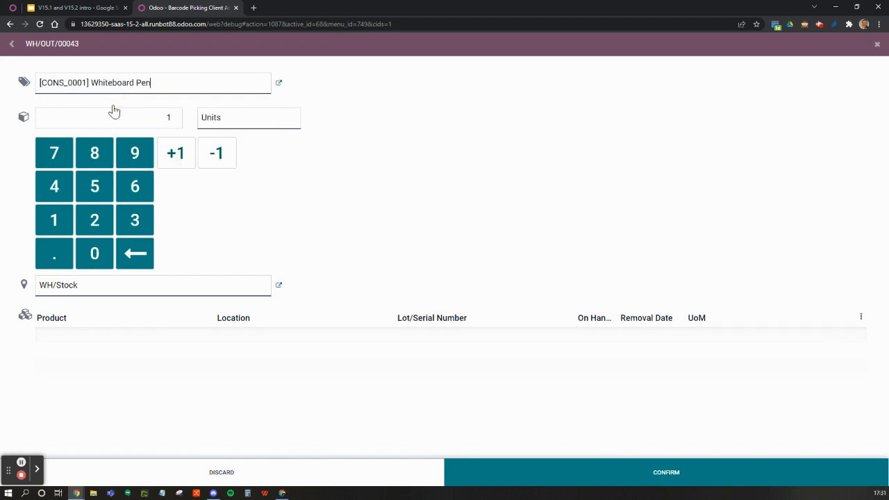
pyautogui.click(553, 474)
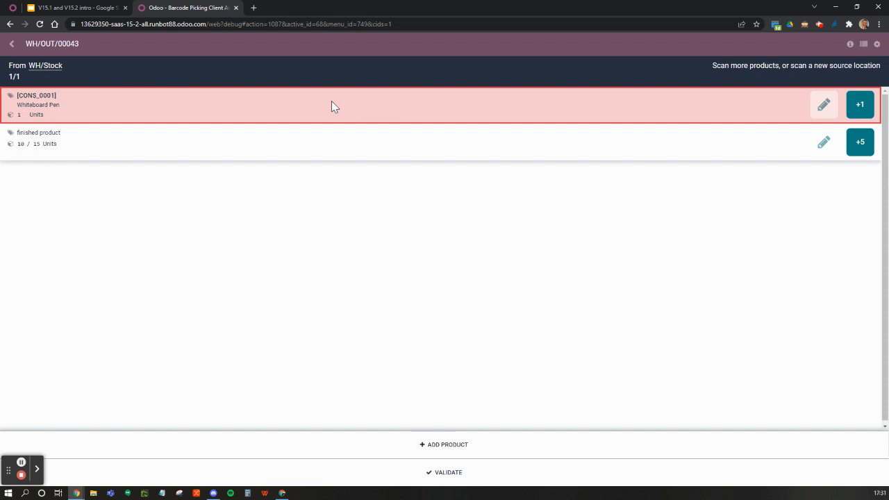
# Step: Reduce the Whiteboard Pen line's quantity to 0 and confirm the change
pyautogui.click(823, 104)
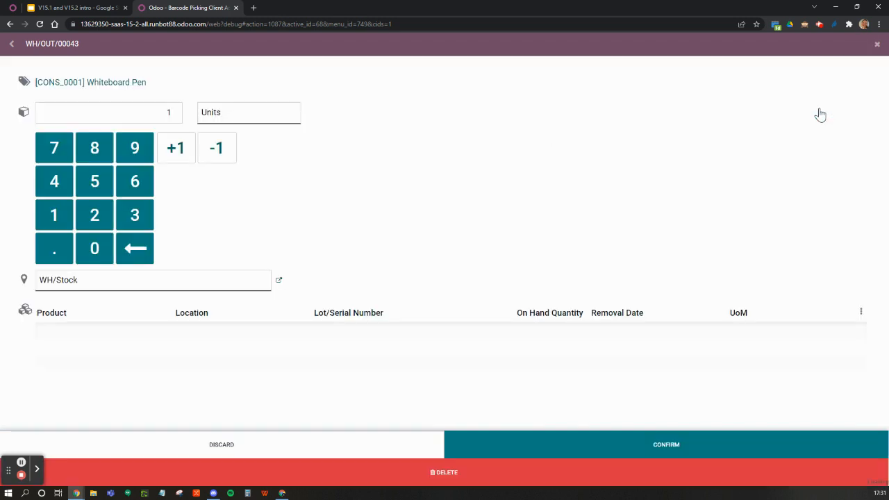
pyautogui.click(216, 154)
pyautogui.click(571, 445)
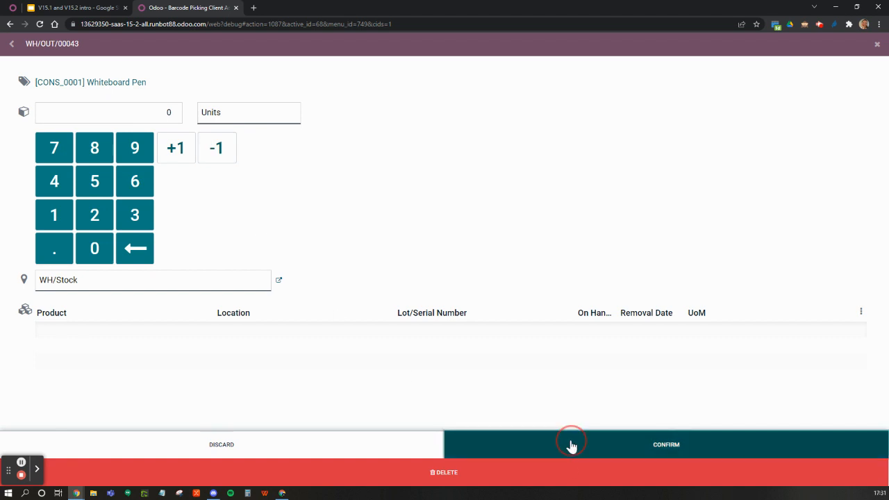
pyautogui.click(38, 97)
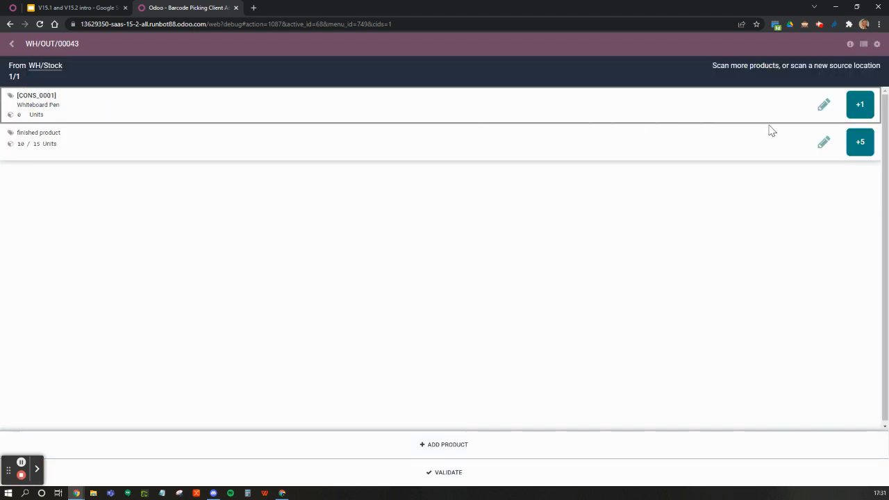
# Step: Delete the Whiteboard Pen line from WH/OUT/00043, and check the finished product line's editing options
pyautogui.click(823, 106)
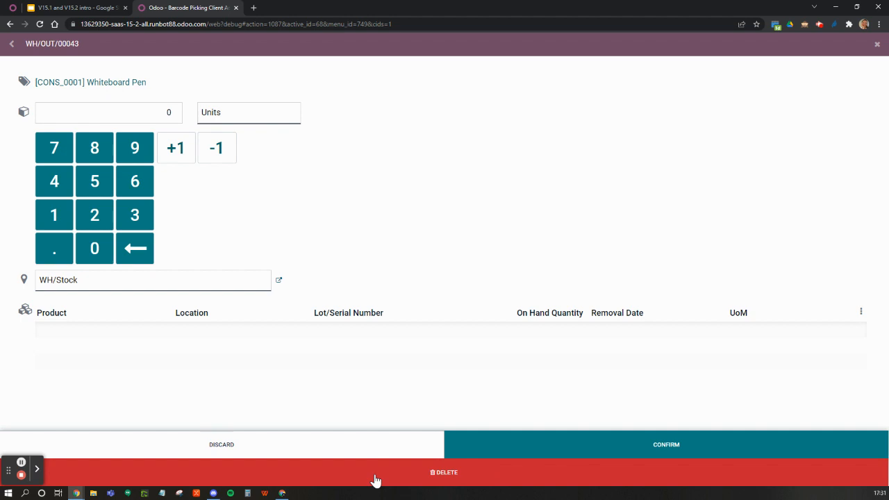
pyautogui.click(489, 481)
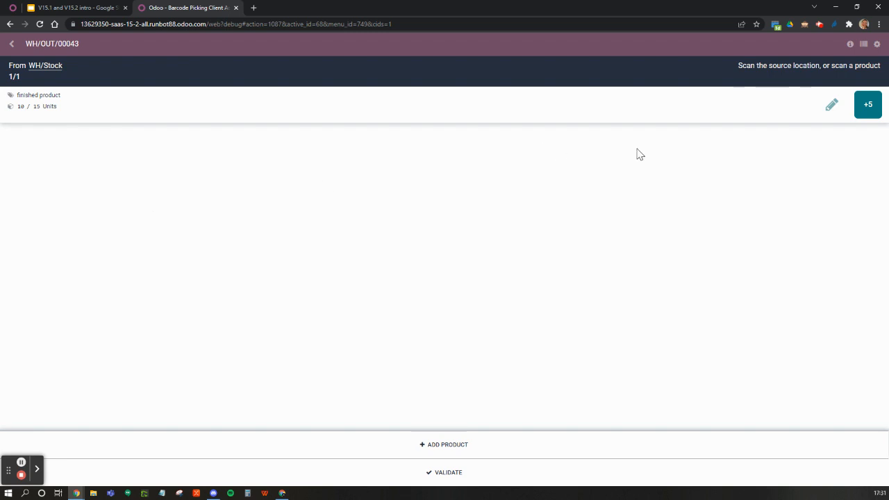
pyautogui.click(832, 105)
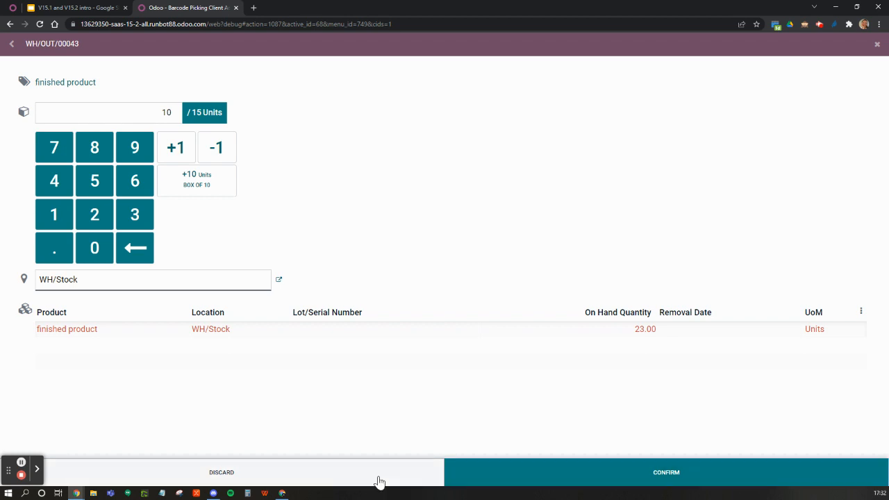
pyautogui.click(12, 46)
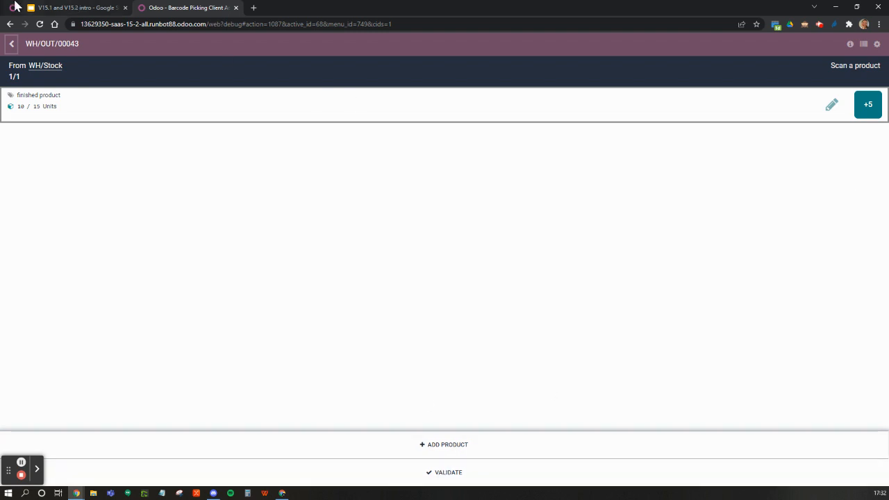
# Step: Switch to the Google Slides presentation and advance to the "Back2basics" slide
pyautogui.click(63, 10)
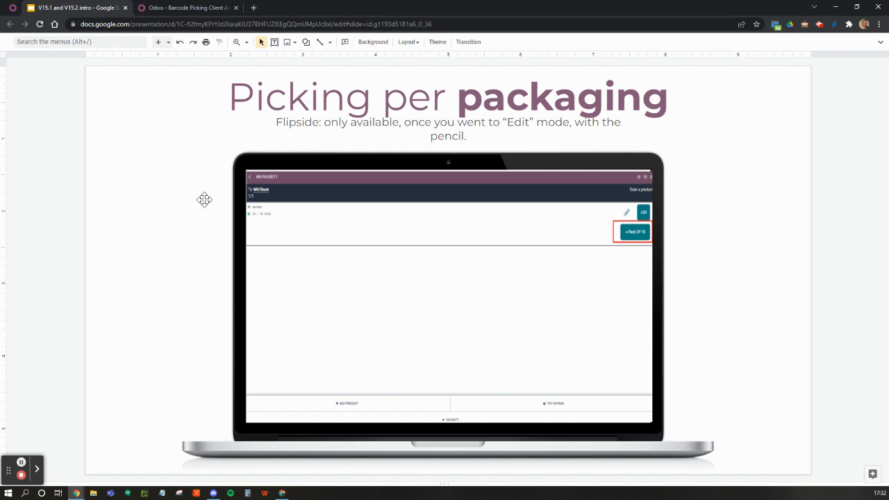
pyautogui.press('Down')
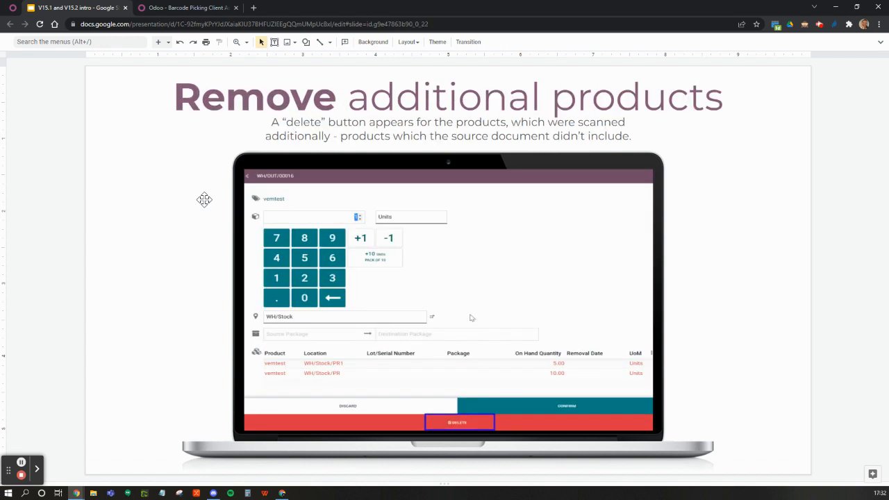
pyautogui.press('Down')
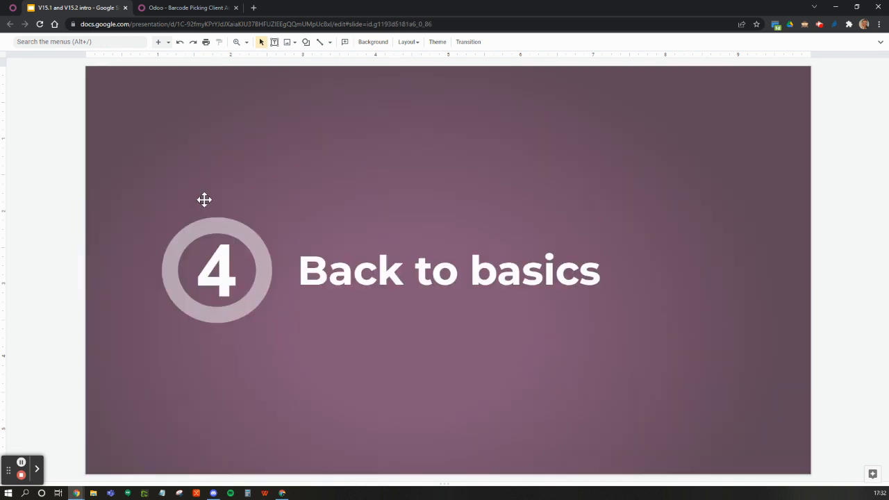
pyautogui.press('Down')
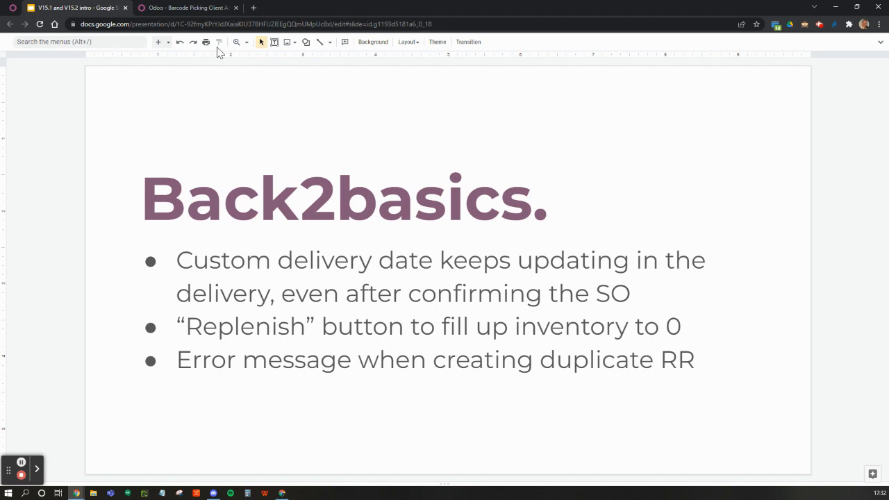
# Step: Switch back to Odoo, leave the barcode transfer, and open Hungry Dog's sales order S00061 in Sales
pyautogui.click(193, 6)
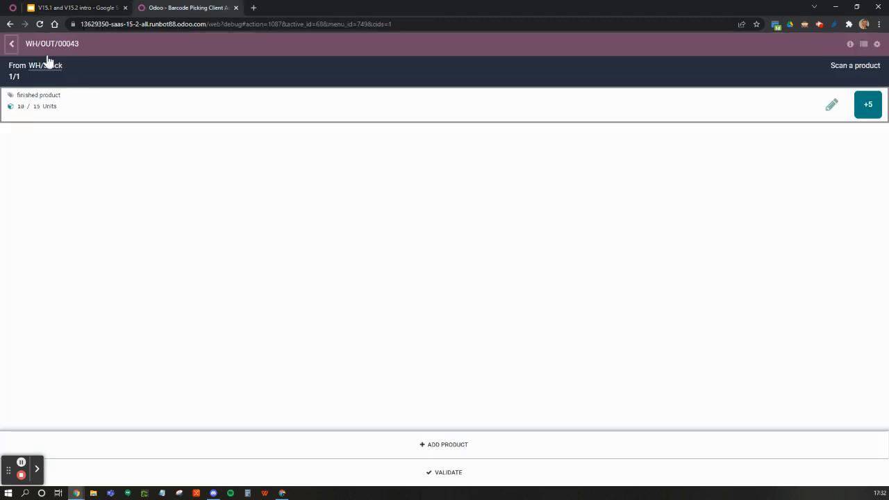
pyautogui.click(12, 44)
pyautogui.click(21, 43)
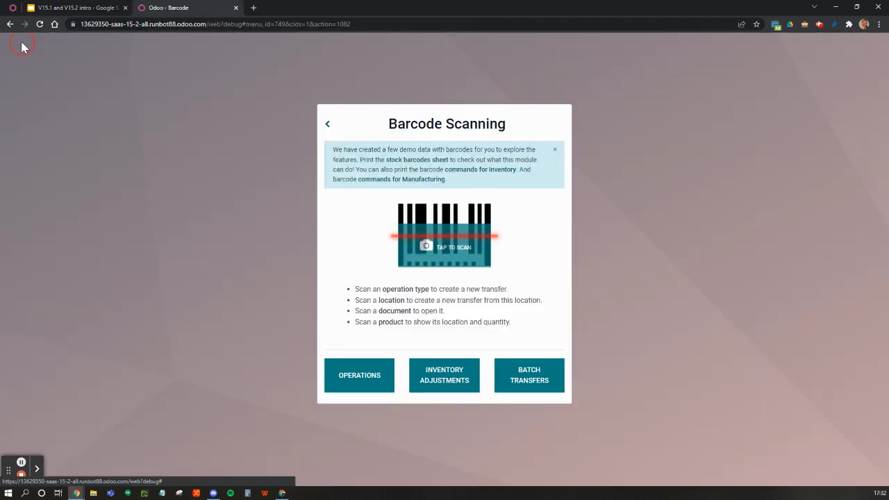
pyautogui.click(328, 125)
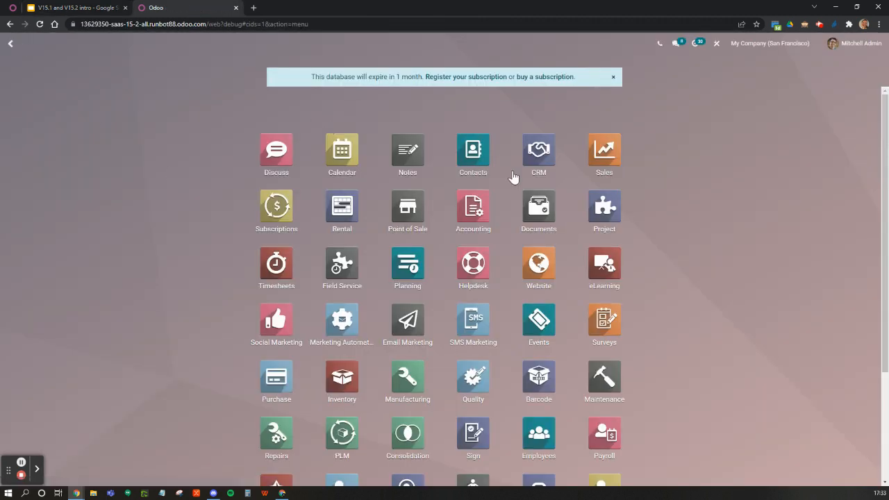
pyautogui.click(616, 159)
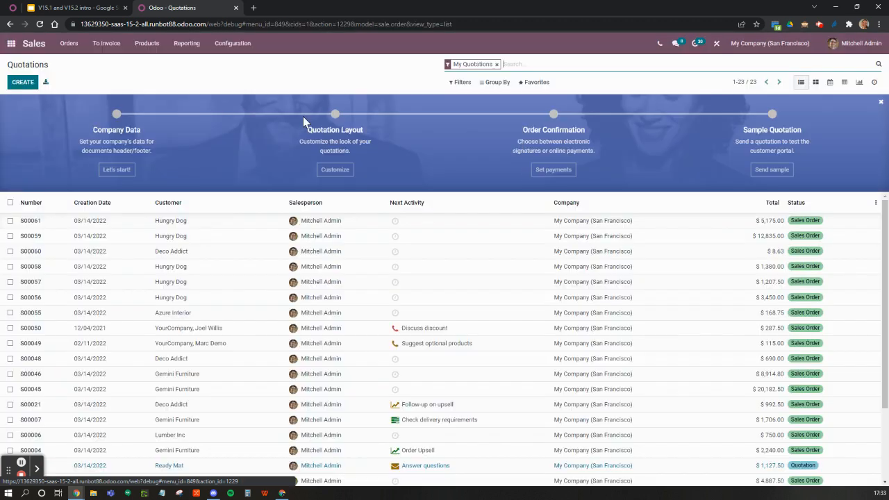
pyautogui.click(186, 221)
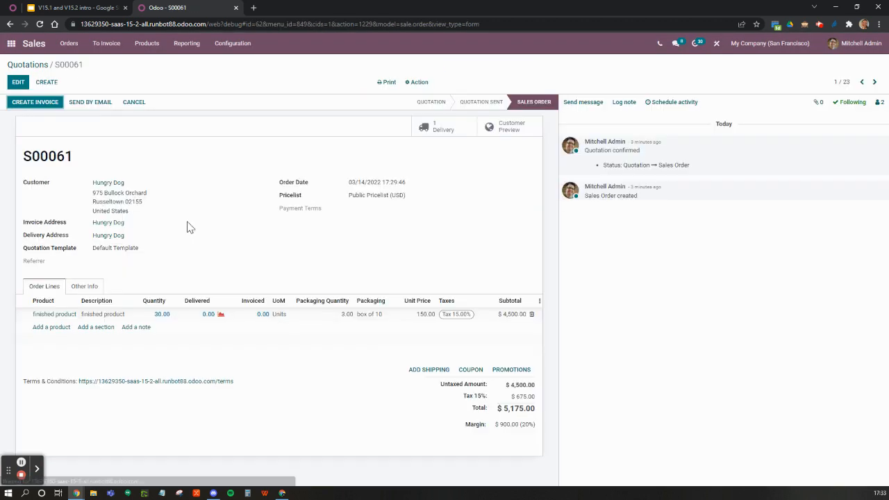
# Step: Duplicate sales order S00061 and confirm the copied quotation
pyautogui.click(419, 82)
pyautogui.click(420, 98)
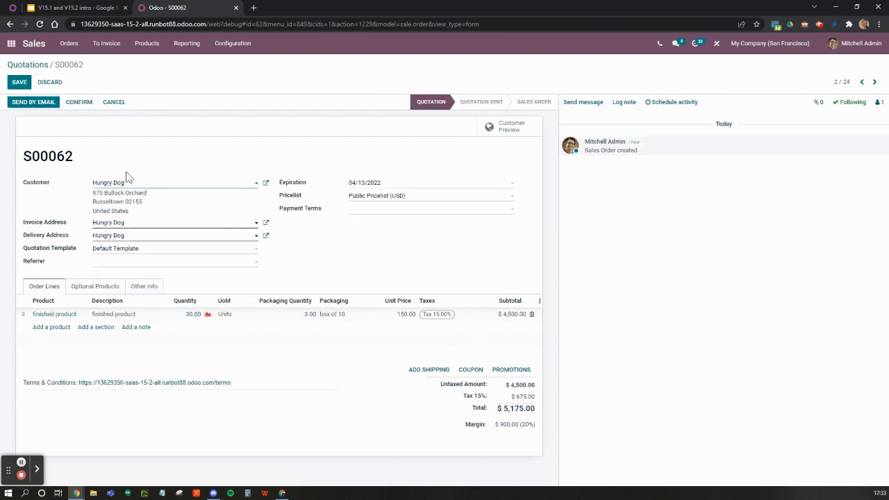
pyautogui.click(76, 104)
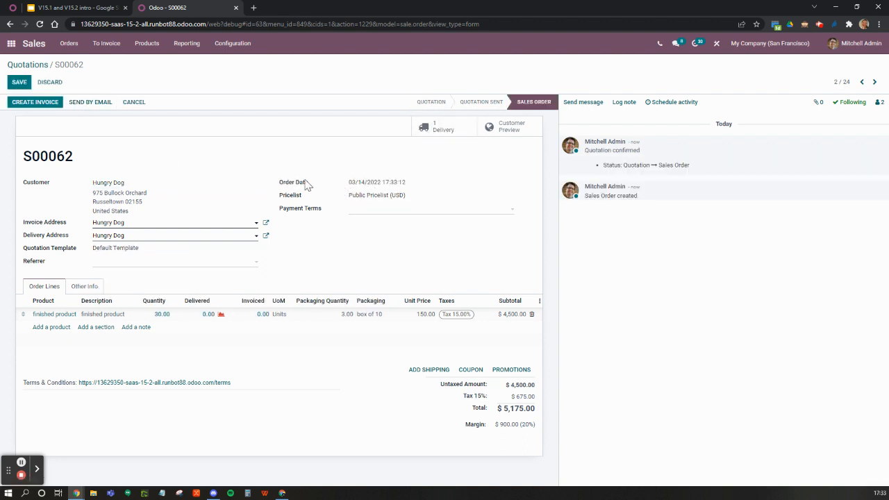
# Step: Examine the delivery date field in the other information of S00062, leaving it empty and discarding the edit
pyautogui.click(78, 287)
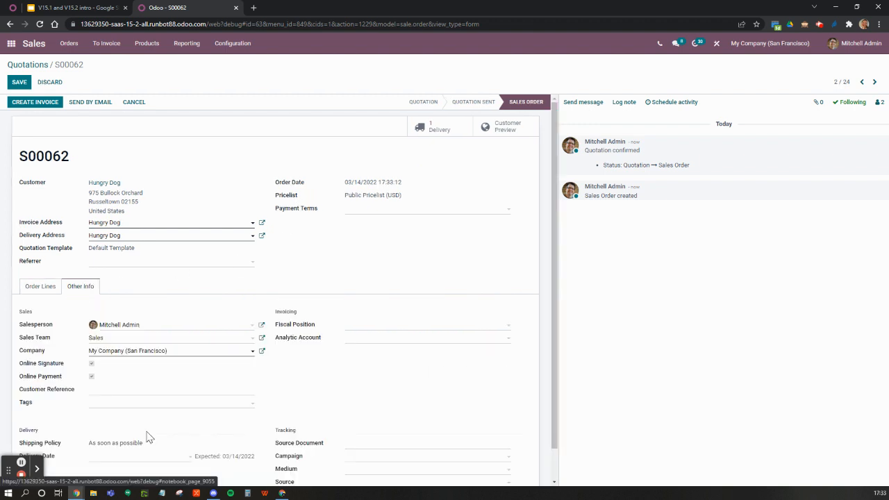
pyautogui.scroll(-1, 148, 435)
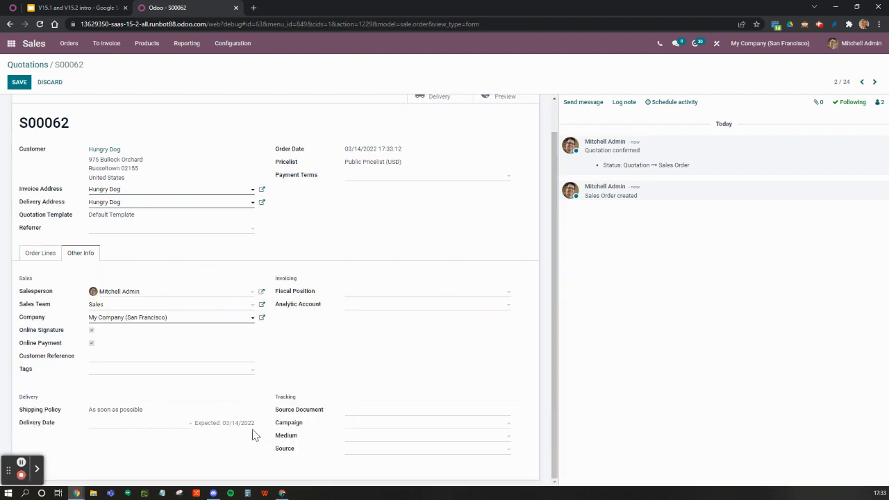
pyautogui.click(111, 426)
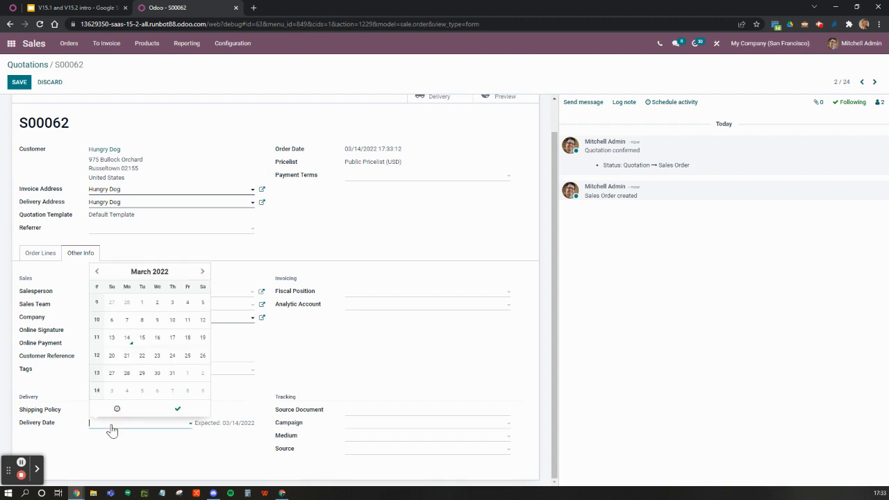
pyautogui.click(203, 462)
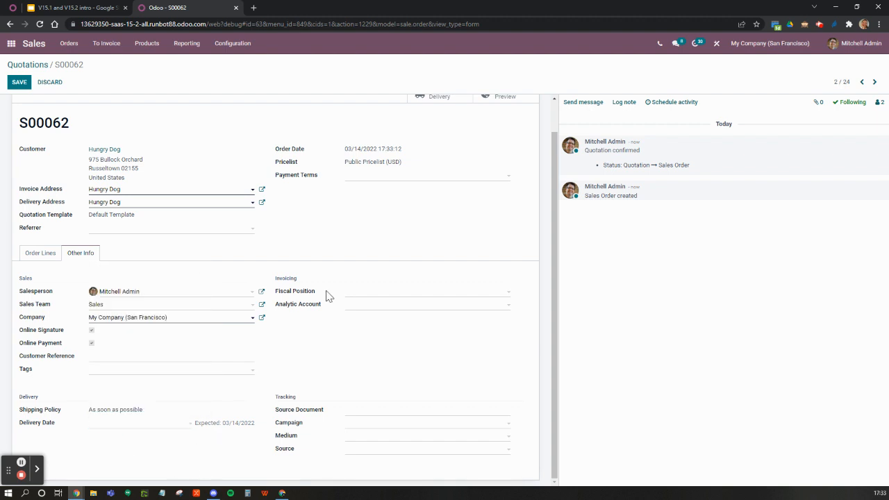
pyautogui.click(50, 82)
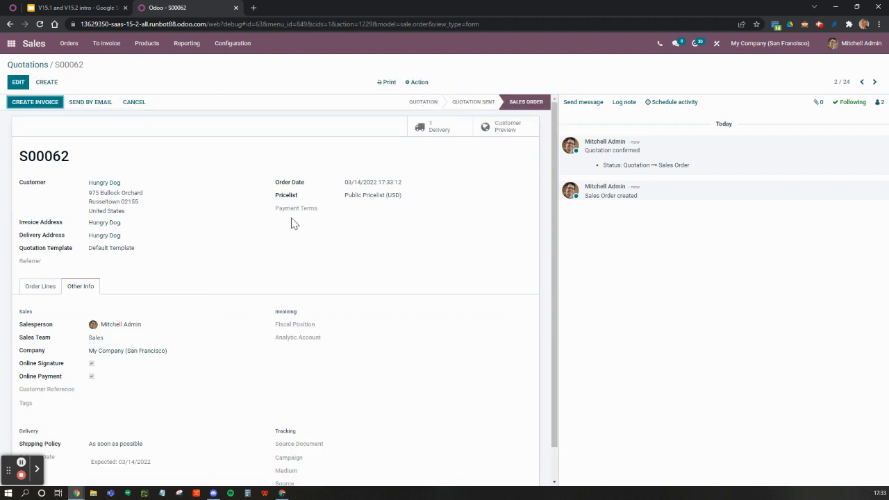
# Step: View the delivery linked to S00062 and the finished product's forecasted report, and return to the sales order
pyautogui.click(443, 132)
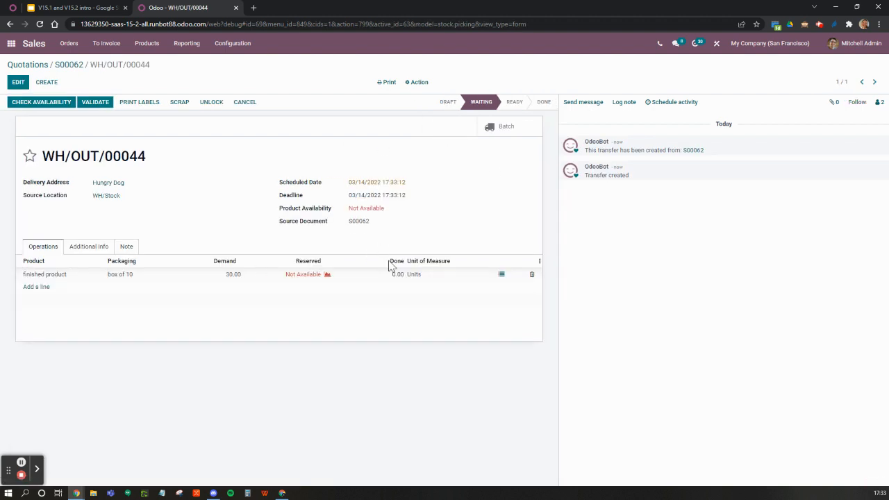
pyautogui.click(327, 275)
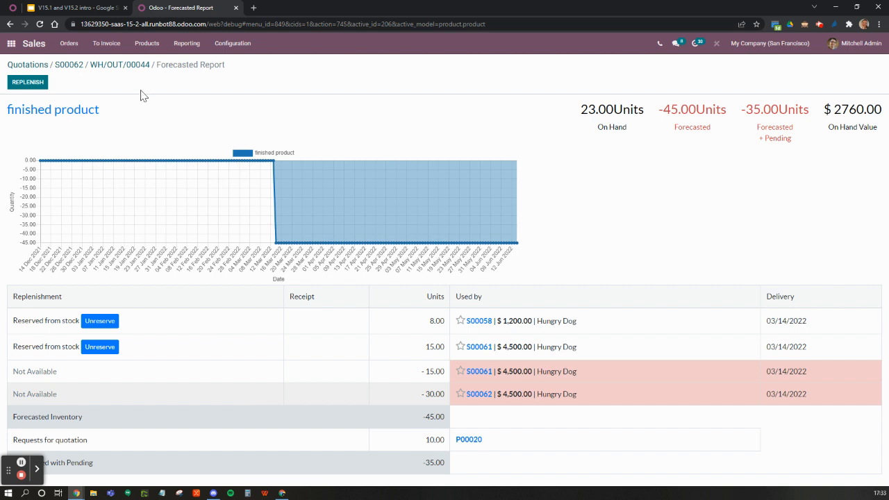
pyautogui.click(70, 65)
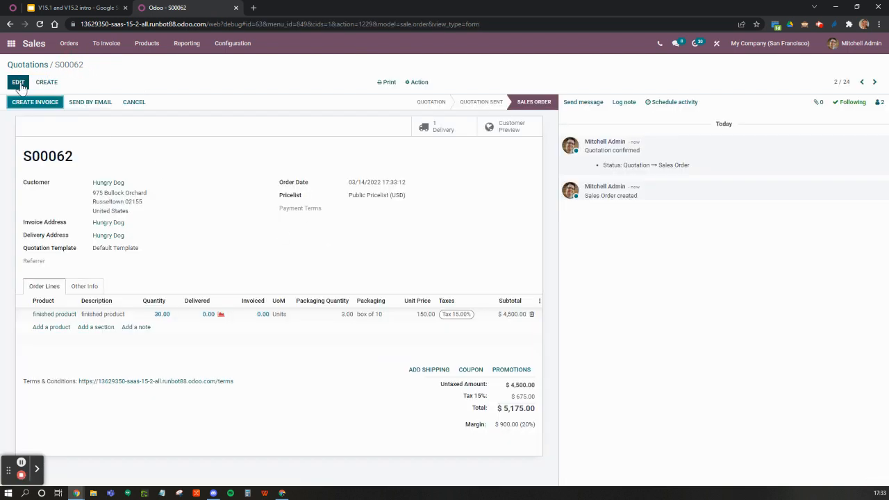
# Step: Set the delivery date of S00062 to 03/31/2022, save the order, and open its linked delivery to check the dates
pyautogui.click(18, 82)
pyautogui.click(85, 286)
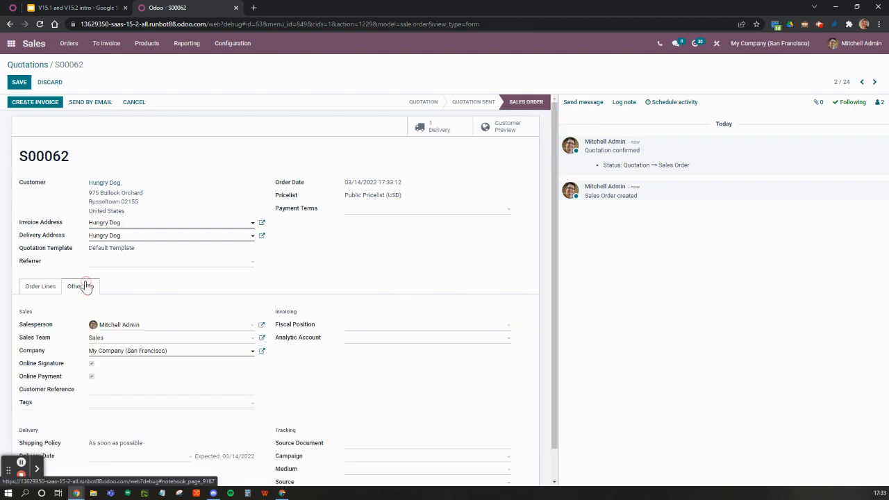
pyautogui.scroll(-2, 181, 362)
pyautogui.click(116, 425)
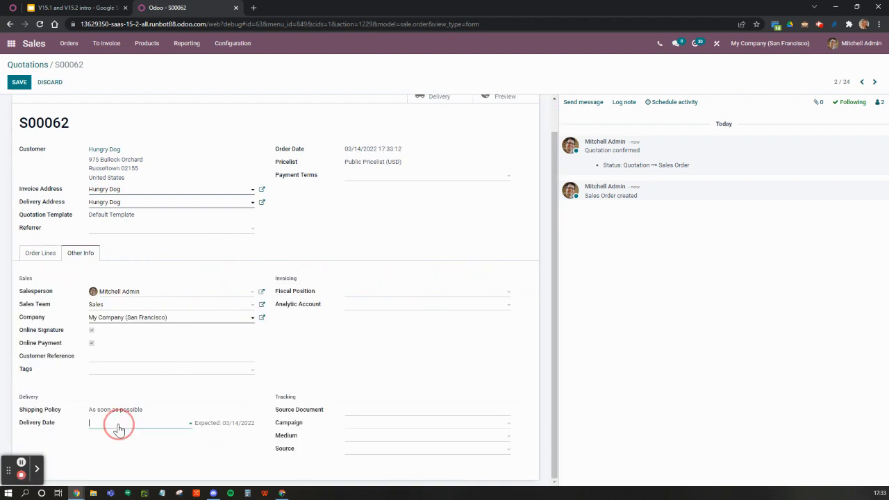
pyautogui.click(172, 376)
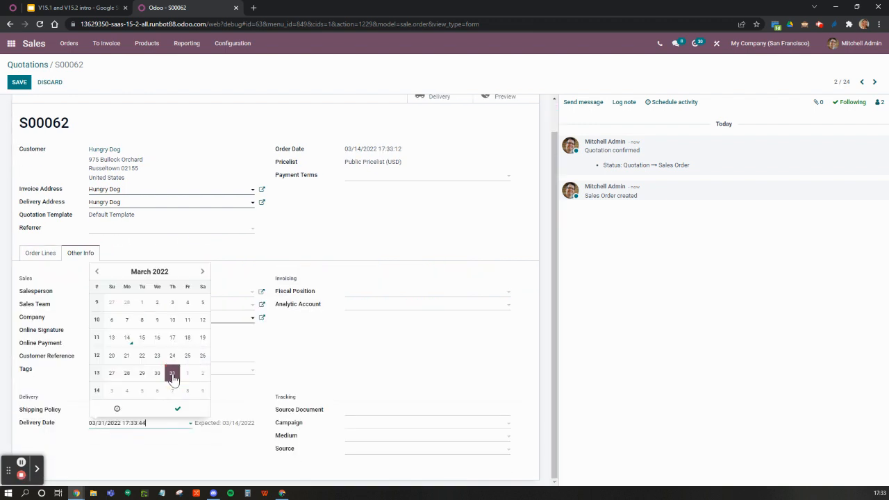
pyautogui.click(174, 409)
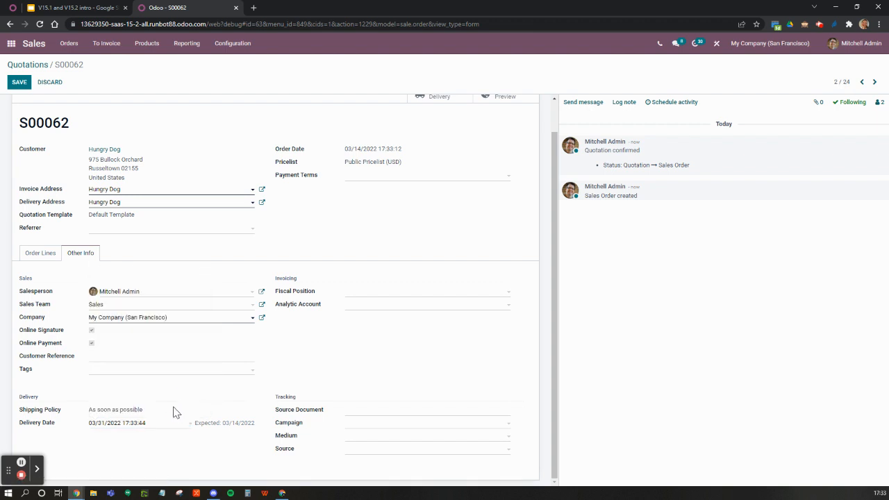
pyautogui.click(20, 84)
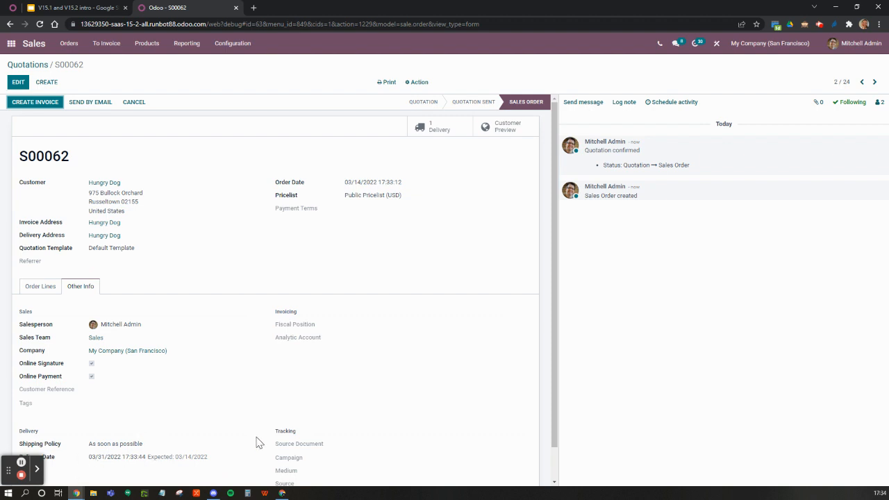
pyautogui.click(436, 132)
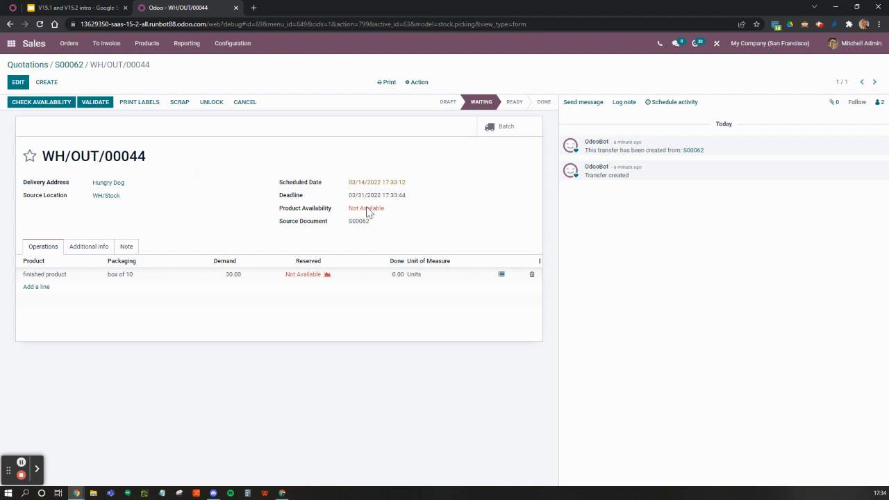
# Step: Open the delivery orders to process in Inventory and add the Deadline column to the list
pyautogui.click(11, 44)
pyautogui.click(341, 380)
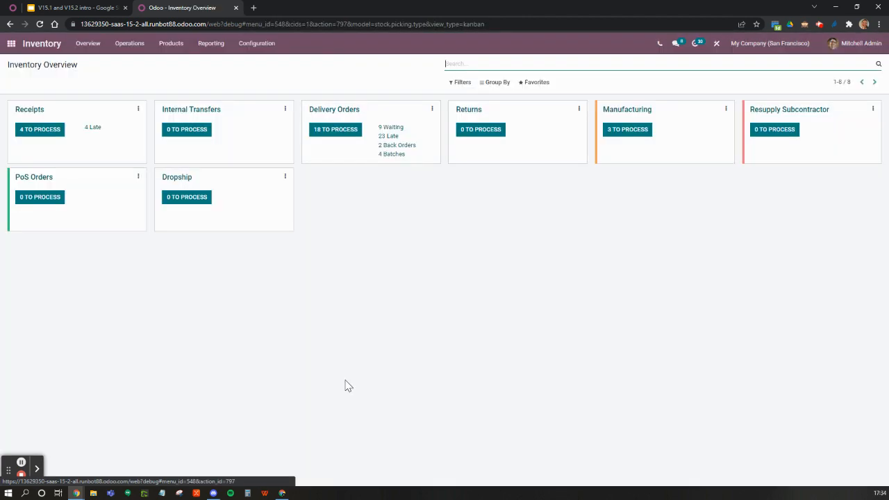
pyautogui.click(337, 132)
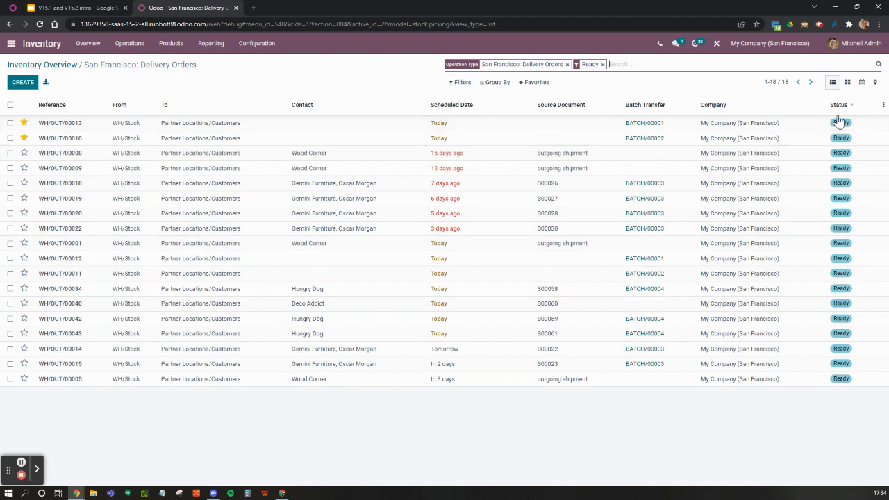
pyautogui.click(883, 106)
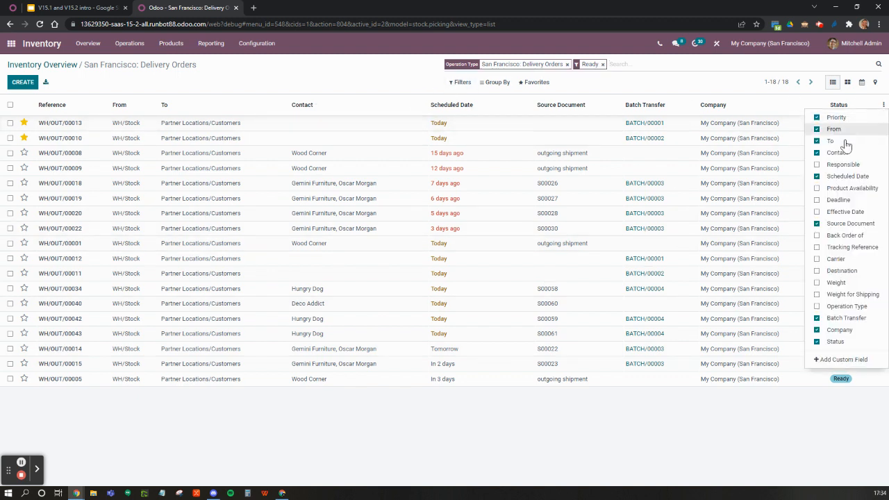
pyautogui.click(836, 199)
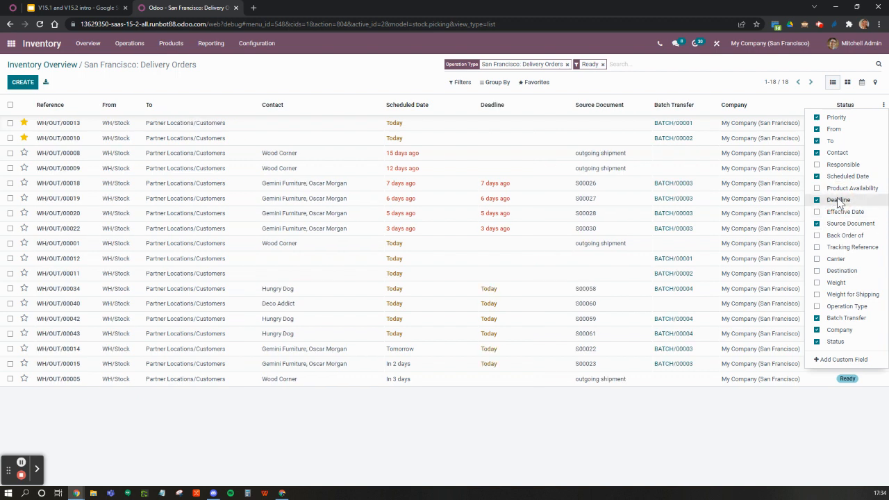
pyautogui.click(566, 424)
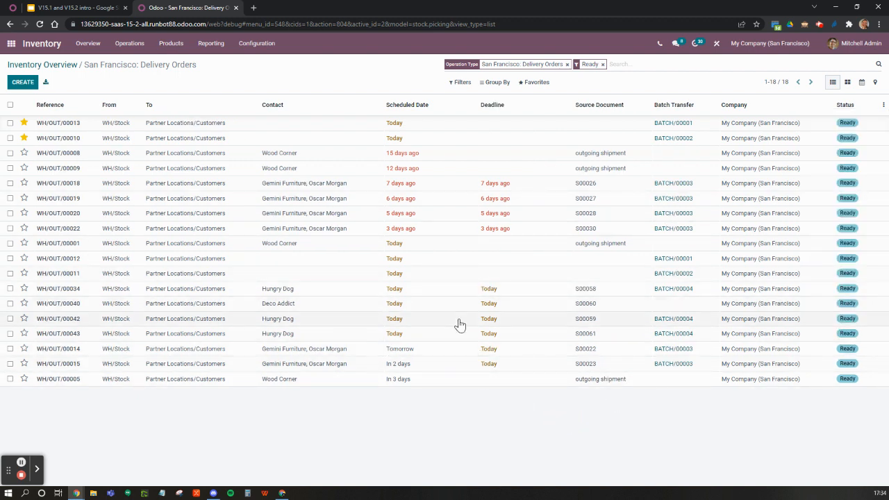
# Step: Remove the Ready filter from the delivery orders and filter them by contact "hungry"
pyautogui.click(602, 64)
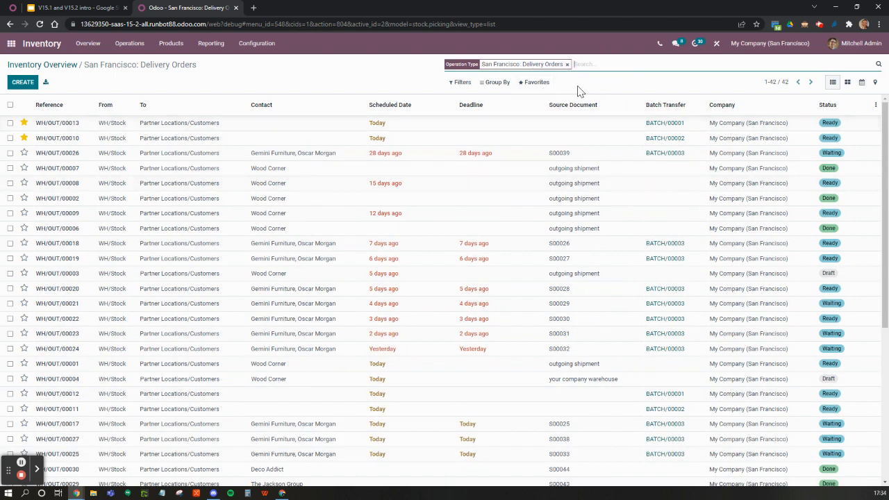
pyautogui.write('hungyr')
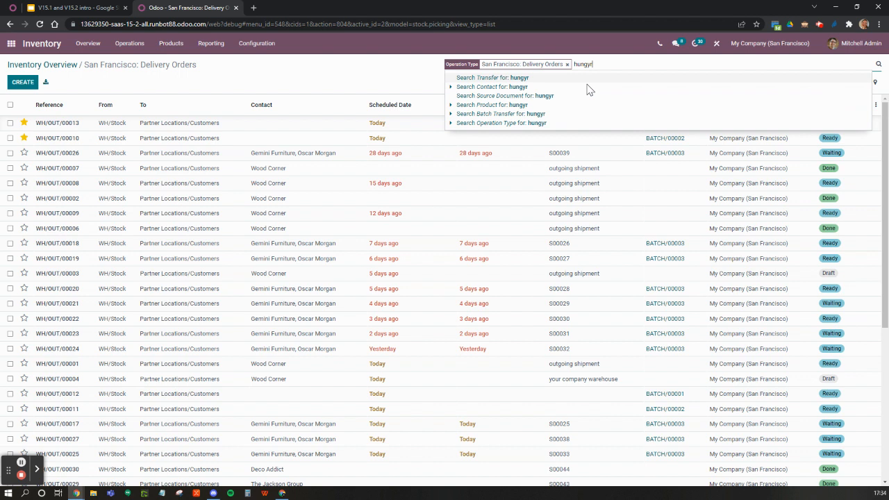
pyautogui.press('BackSpace')
pyautogui.press('BackSpace')
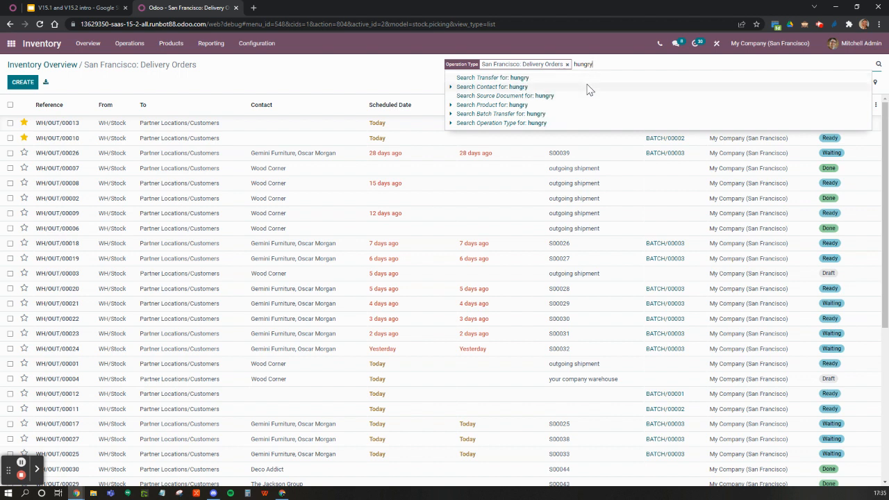
pyautogui.click(587, 88)
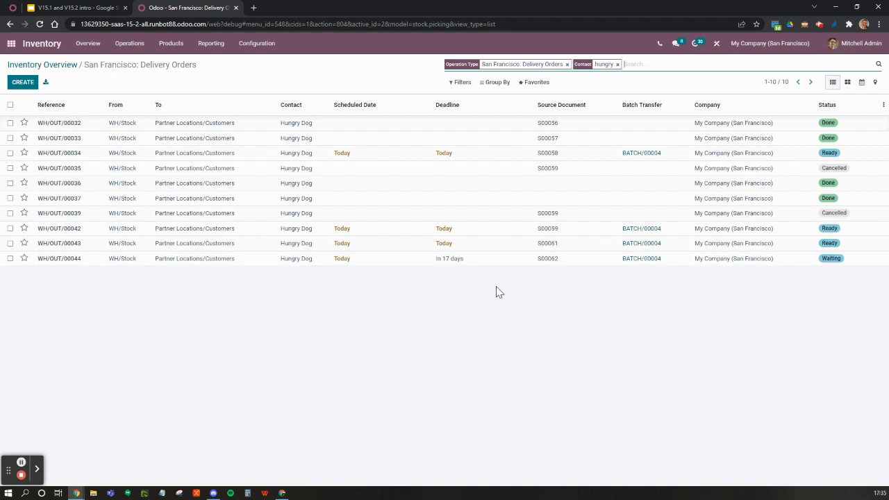
# Step: Set the scheduled date of delivery WH/OUT/00044 to 03/29/2022, save it, and return to the delivery orders list
pyautogui.click(342, 262)
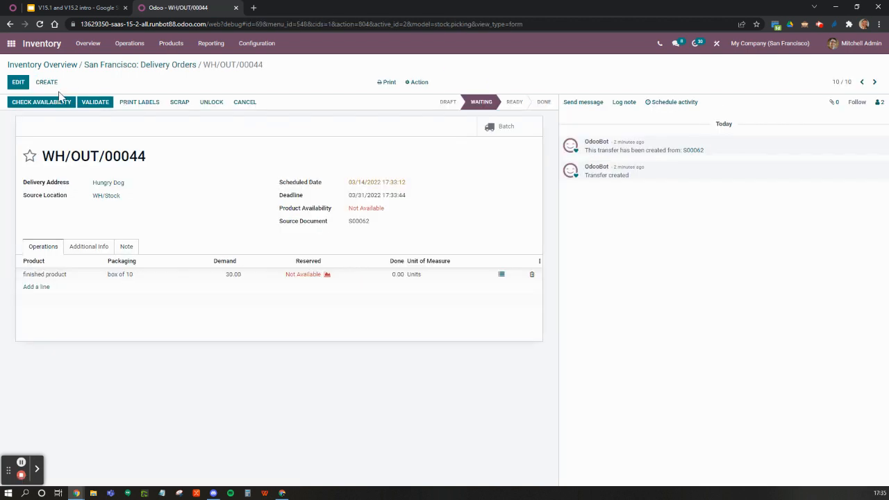
pyautogui.click(18, 82)
pyautogui.click(407, 183)
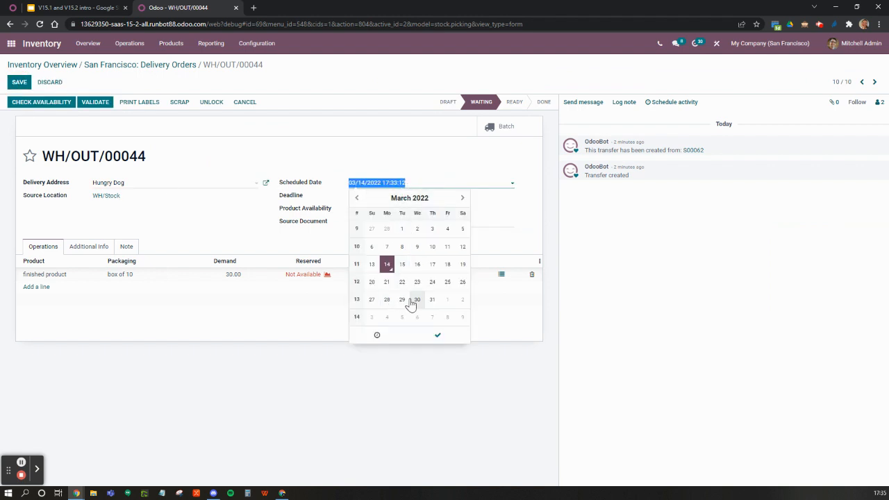
pyautogui.click(402, 301)
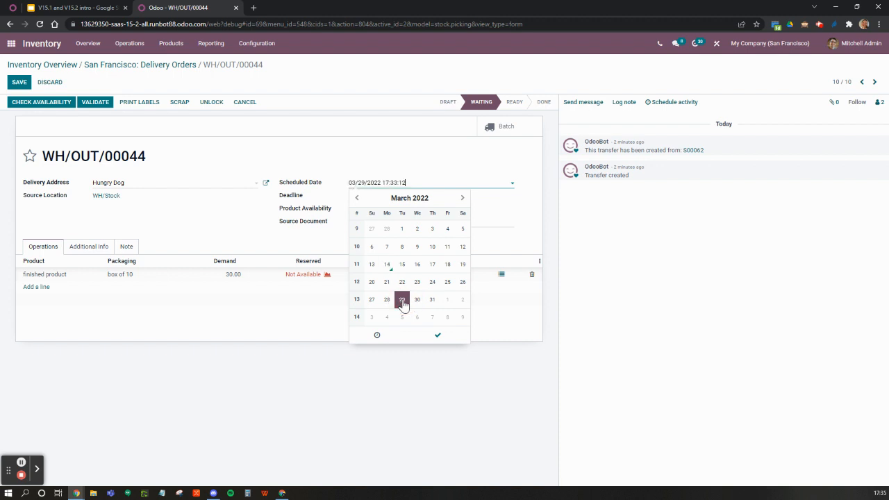
pyautogui.click(437, 338)
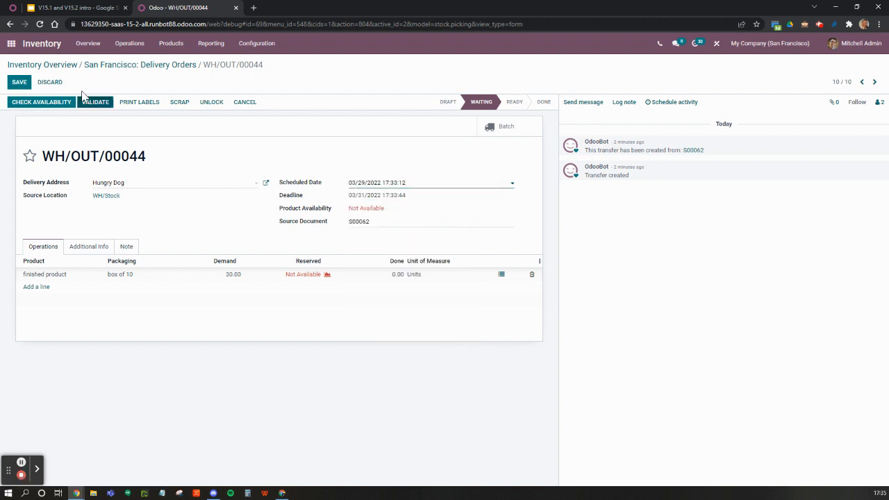
pyautogui.click(14, 83)
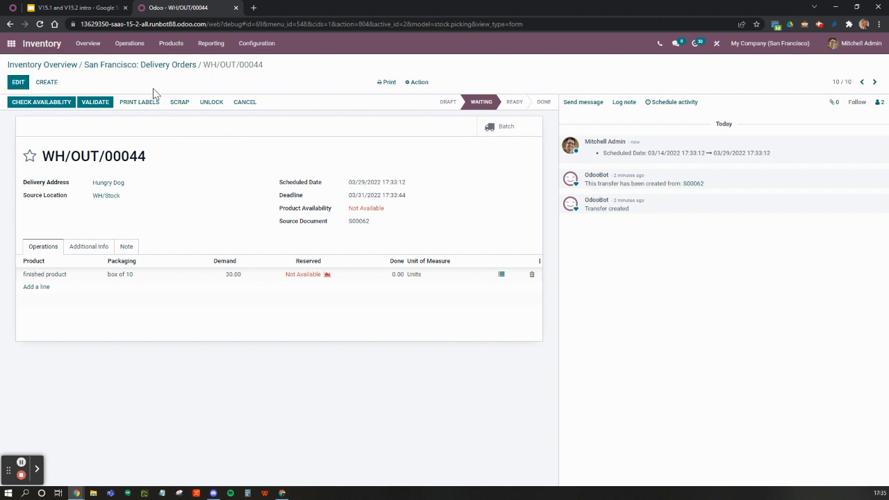
pyautogui.click(166, 66)
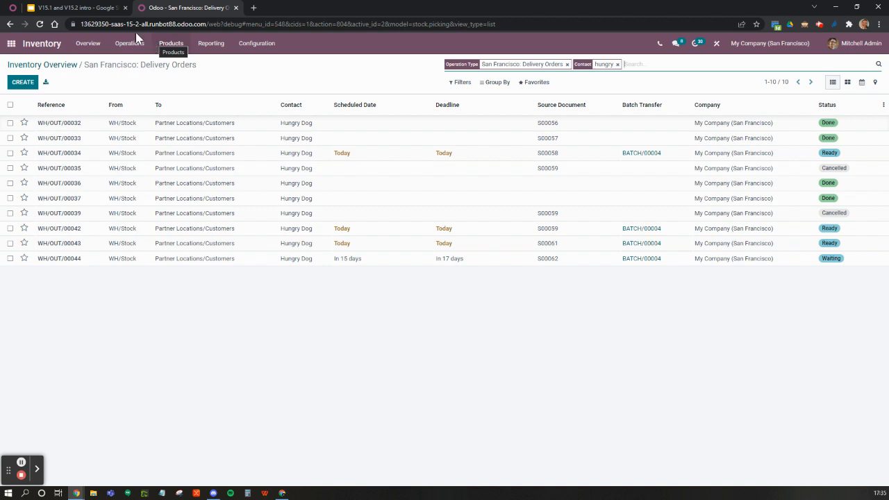
# Step: Check the Back2basics slide, find the product matching "finish" in Inventory, and open its forecasted report
pyautogui.click(64, 9)
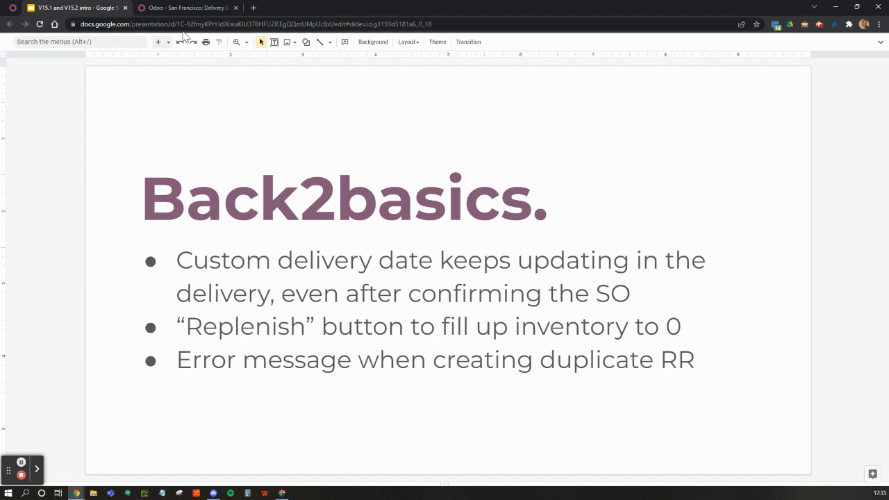
pyautogui.click(180, 9)
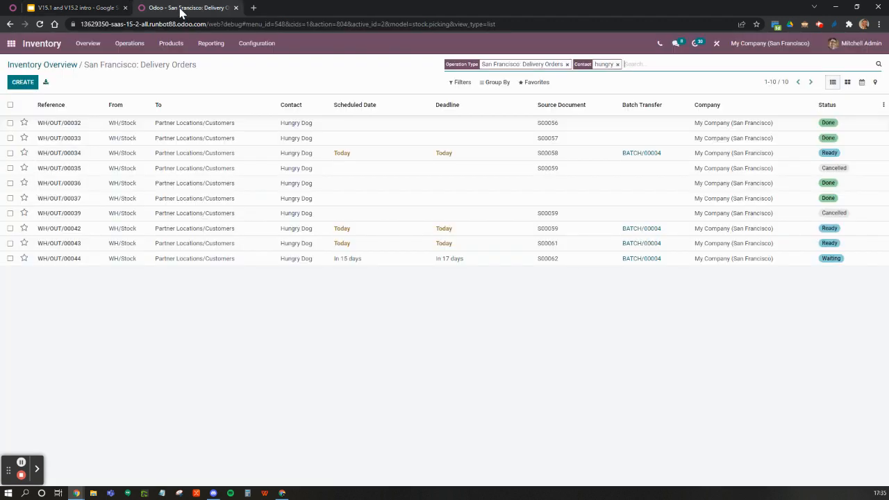
pyautogui.click(161, 52)
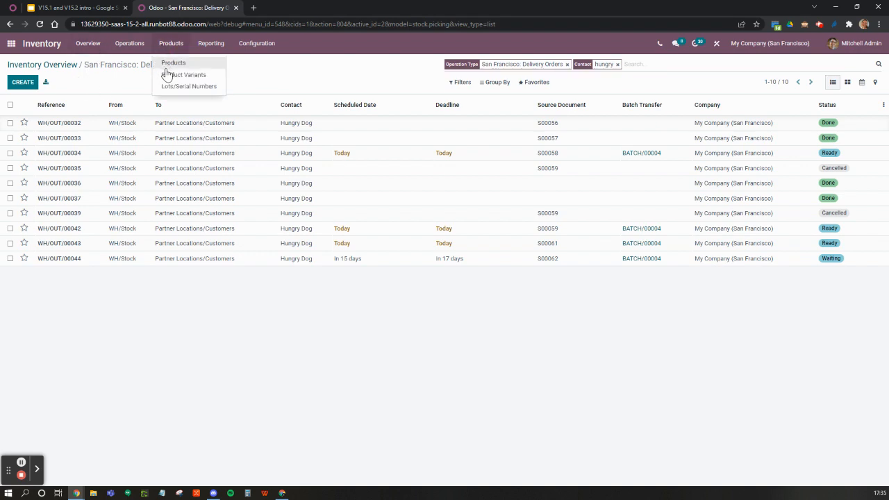
pyautogui.click(167, 66)
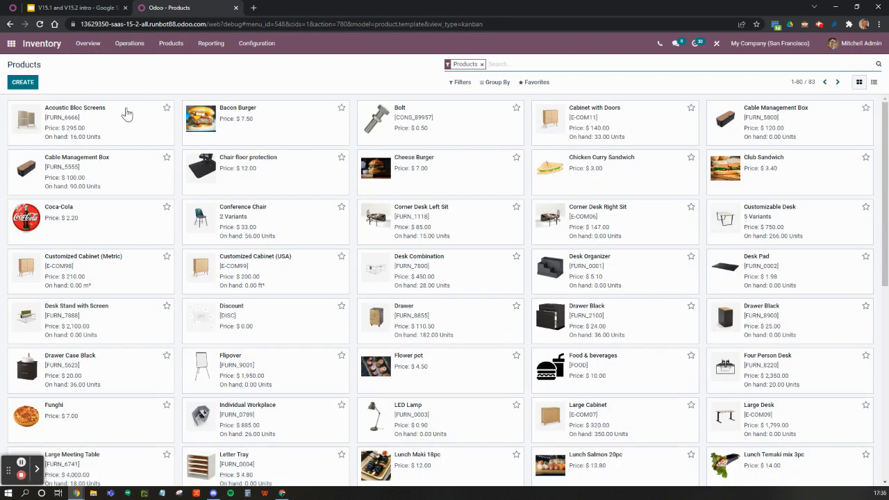
pyautogui.write('finish')
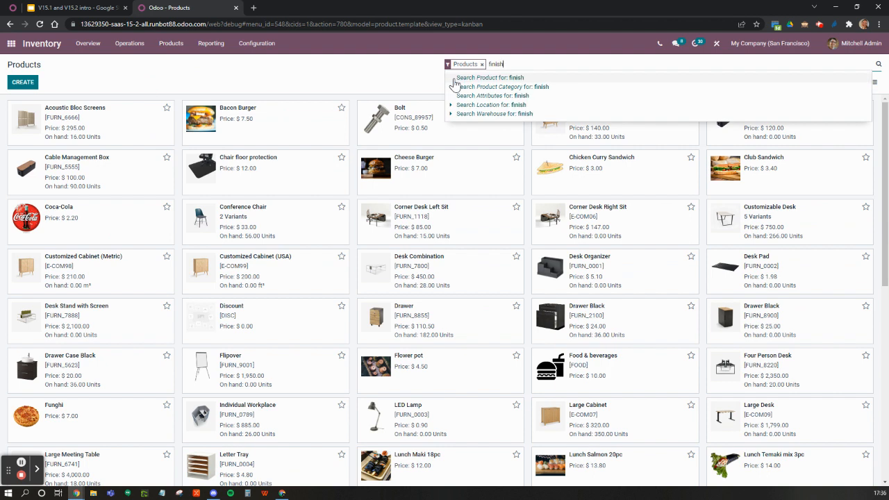
pyautogui.press('Return')
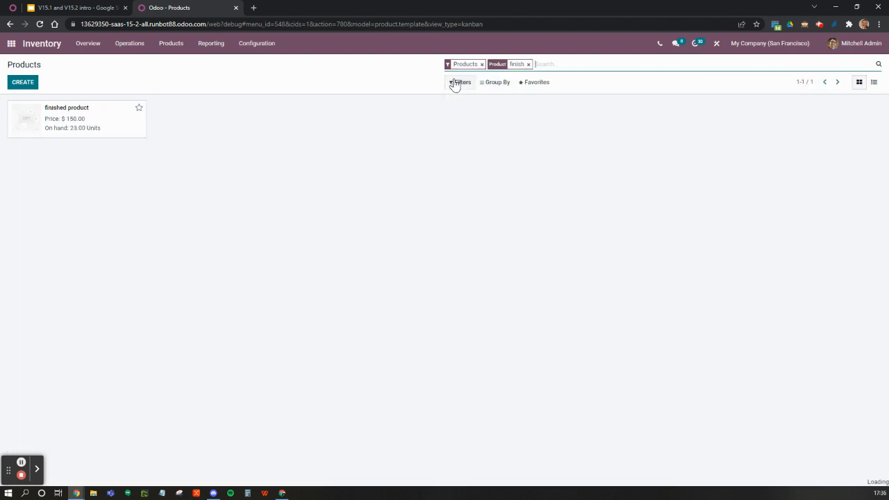
pyautogui.click(67, 123)
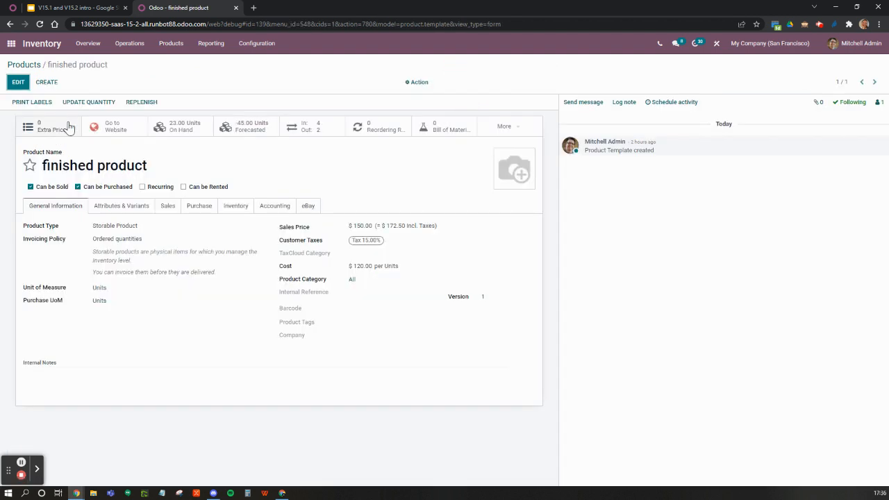
pyautogui.click(252, 132)
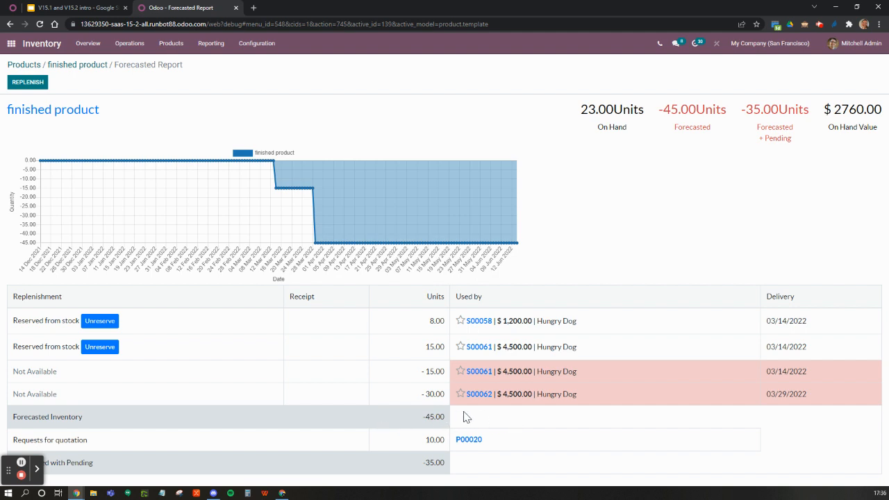
# Step: Examine the quantity proposed in the finished product's replenishment dialog and discard the dialog without ordering
pyautogui.click(30, 83)
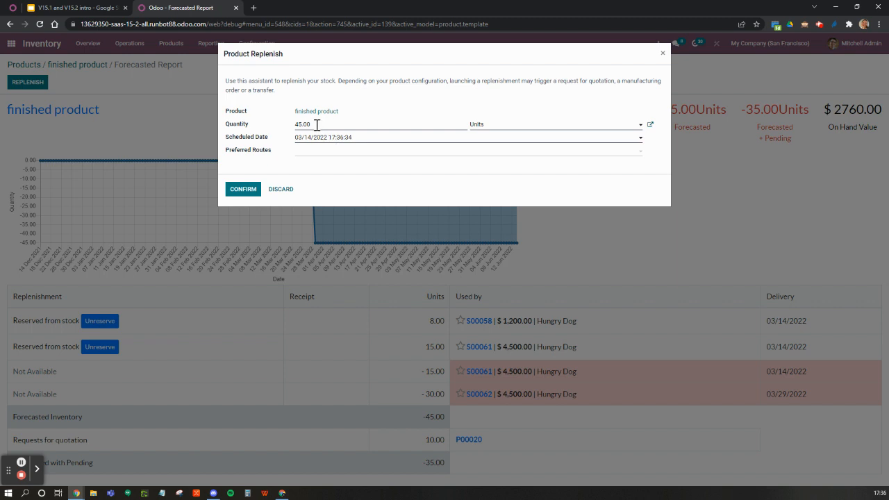
pyautogui.doubleClick(313, 124)
pyautogui.click(279, 189)
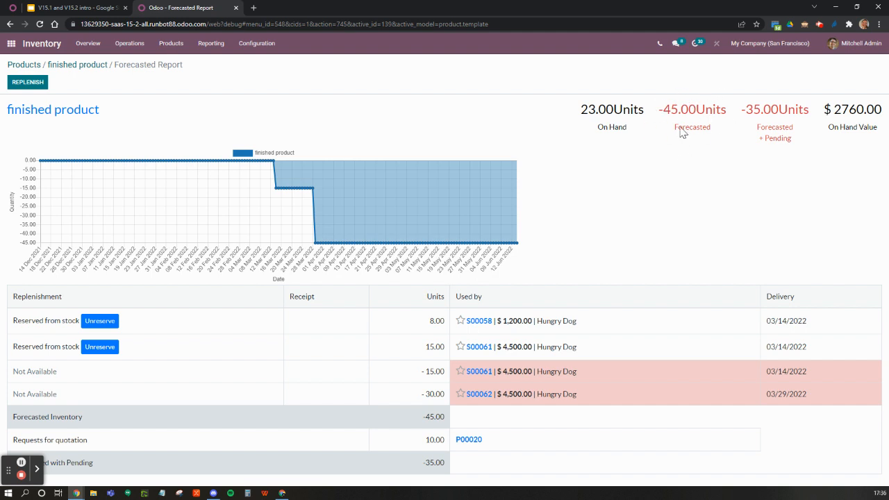
pyautogui.click(29, 85)
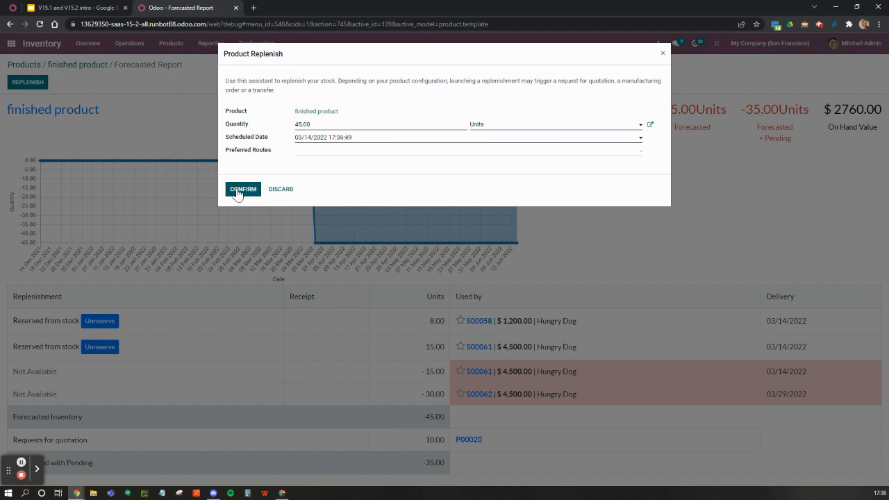
pyautogui.click(281, 189)
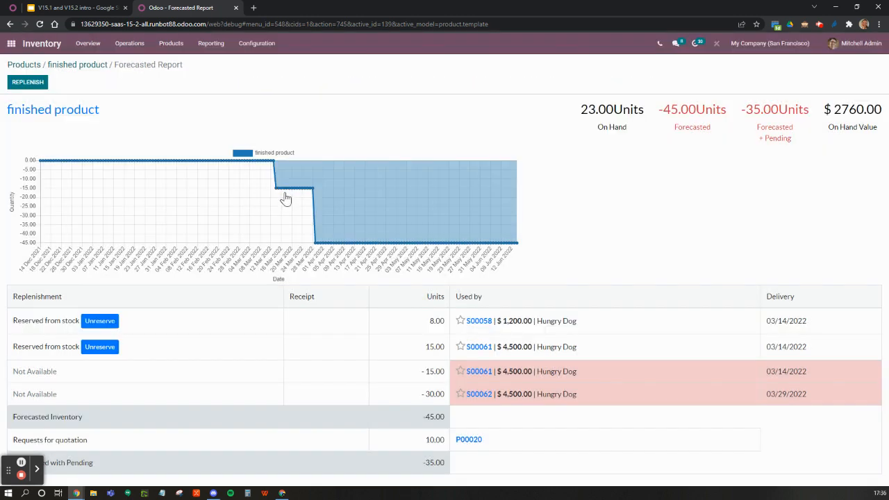
# Step: Replenish 45 units of the finished product, confirm the resulting request for quotation, and return to the forecasted report
pyautogui.click(17, 83)
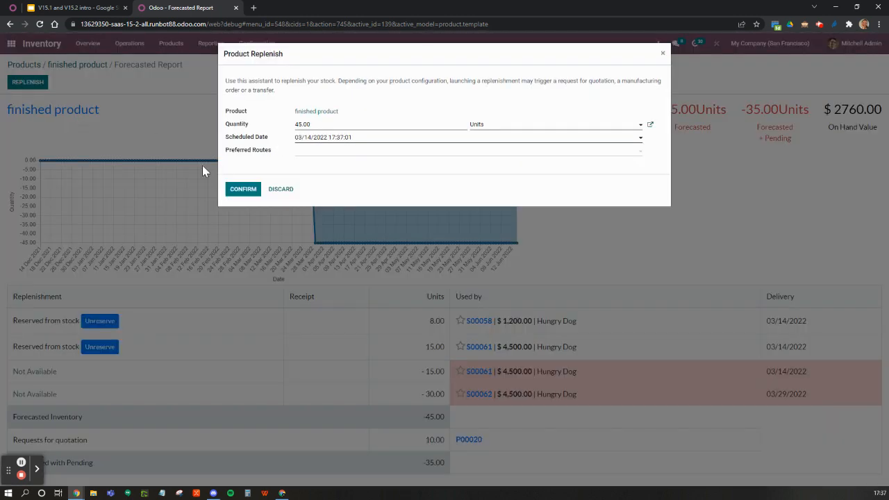
pyautogui.click(241, 193)
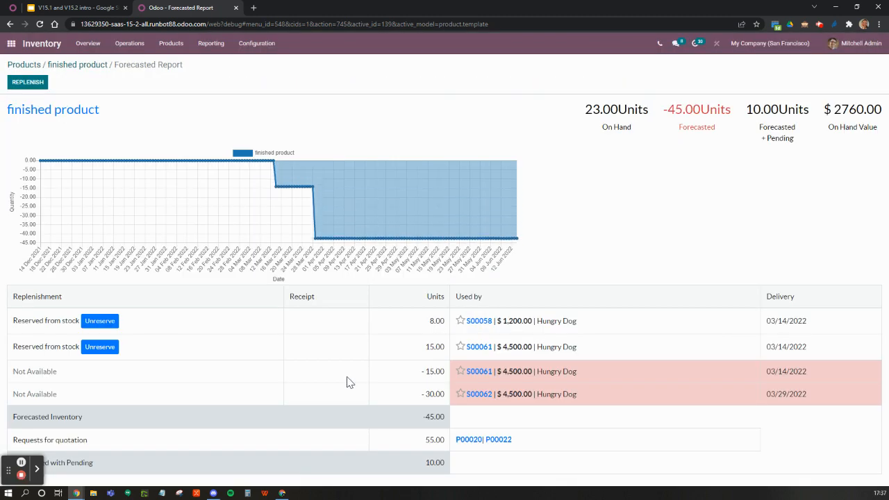
pyautogui.click(507, 441)
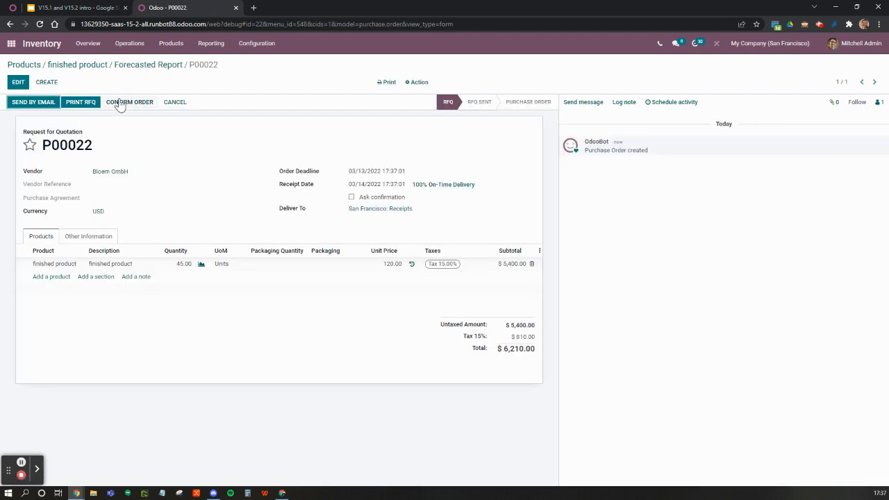
pyautogui.click(120, 104)
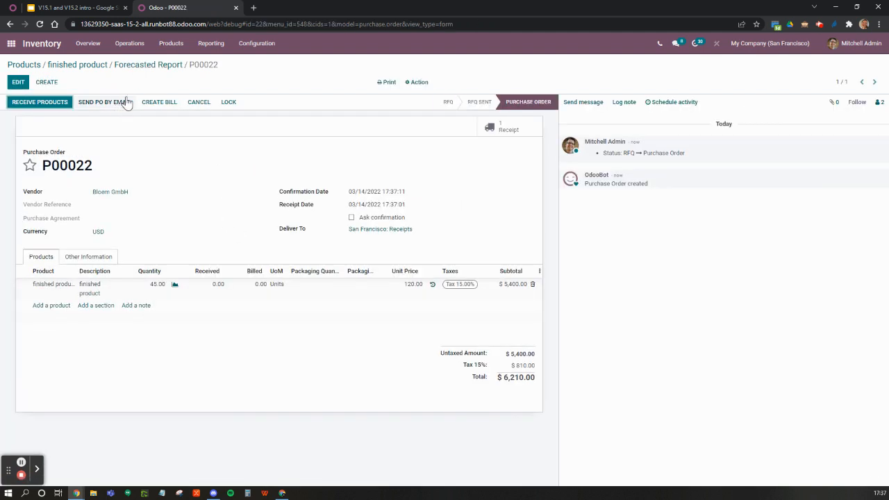
pyautogui.click(149, 65)
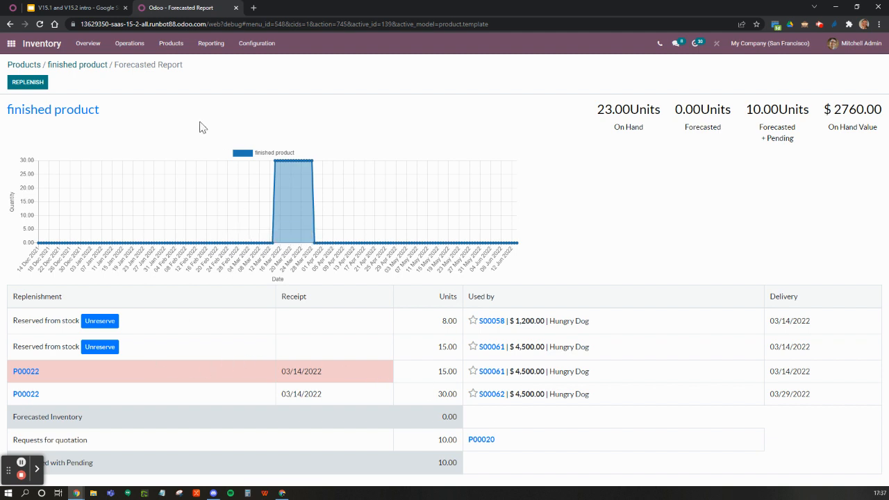
# Step: Check the Back2basics slide, switch to the reordering rules in the Odoo 15.0 database, and dismiss the validation error
pyautogui.click(99, 8)
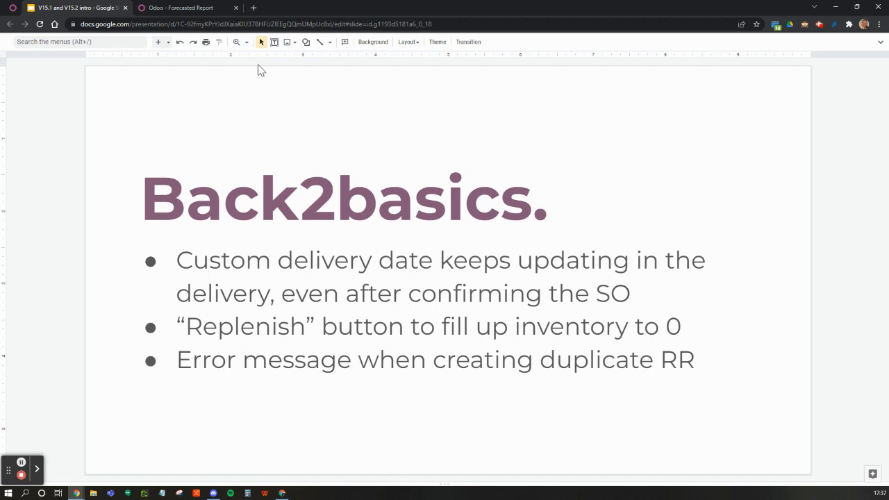
pyautogui.click(13, 8)
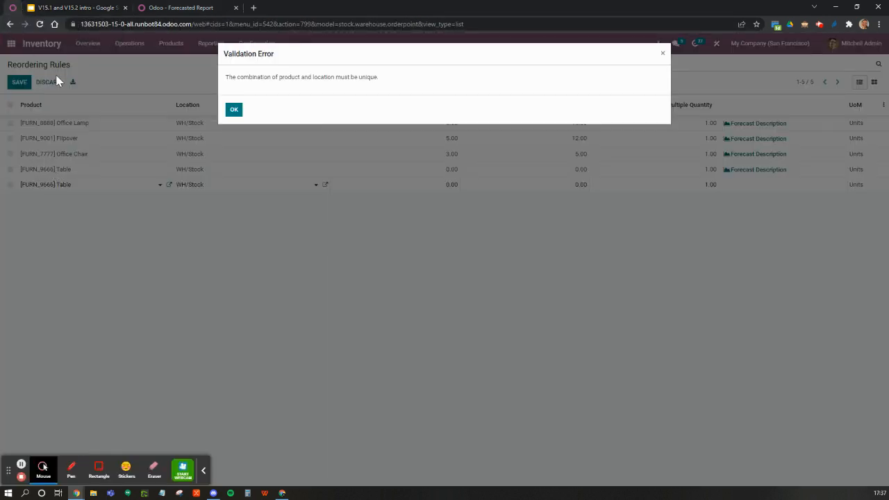
pyautogui.click(234, 110)
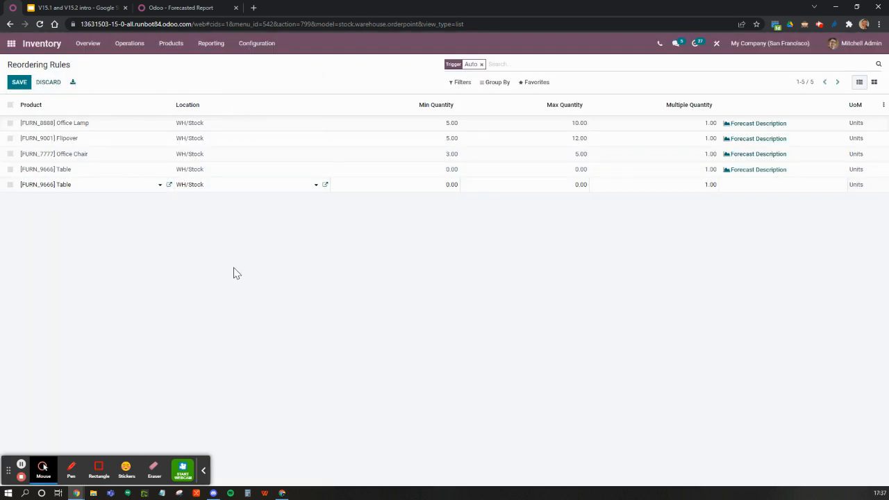
# Step: Try to save the duplicate Table reordering rule in the Odoo 15.0 database, dismiss the error, and discard the unsaved line
pyautogui.click(234, 270)
pyautogui.click(234, 110)
pyautogui.click(54, 83)
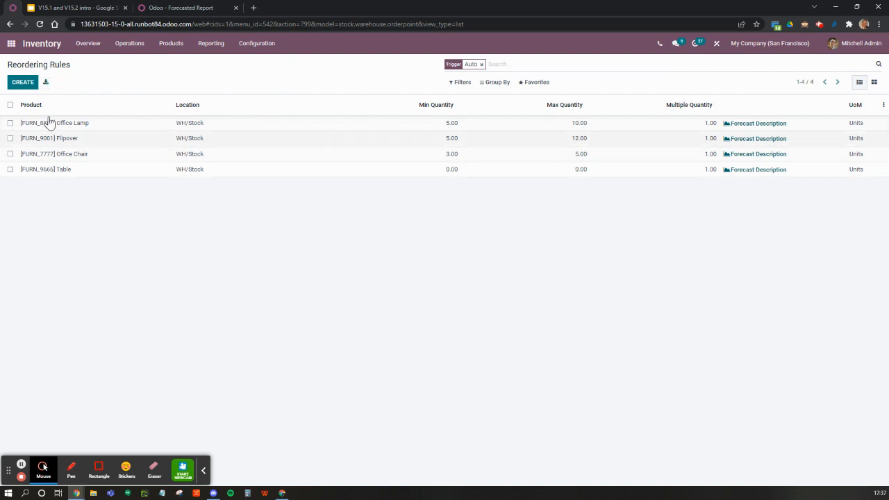
# Step: Try to add another reordering rule for [FURN_9666] Table at WH/Stock, dismiss the validation error, and discard the line
pyautogui.click(25, 83)
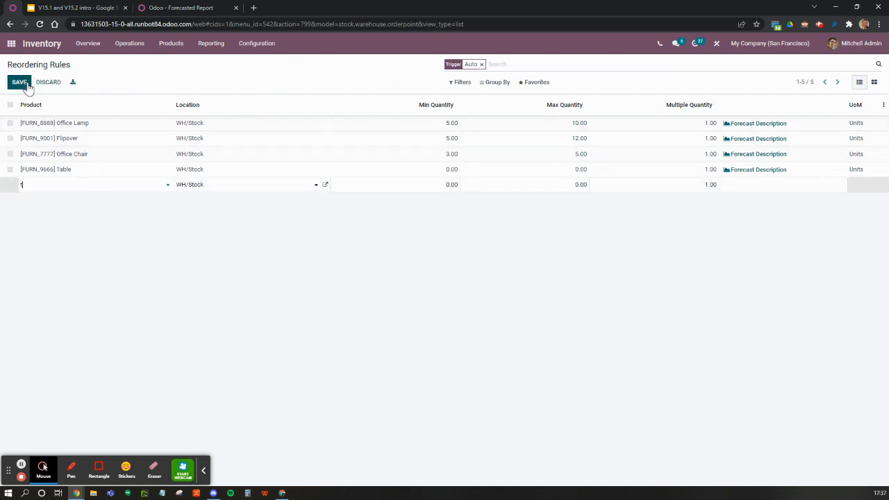
pyautogui.write('table')
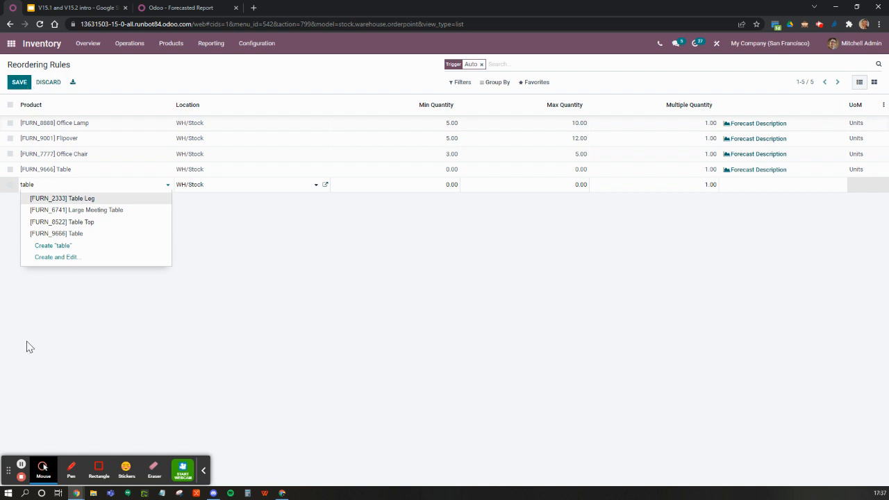
pyautogui.click(98, 234)
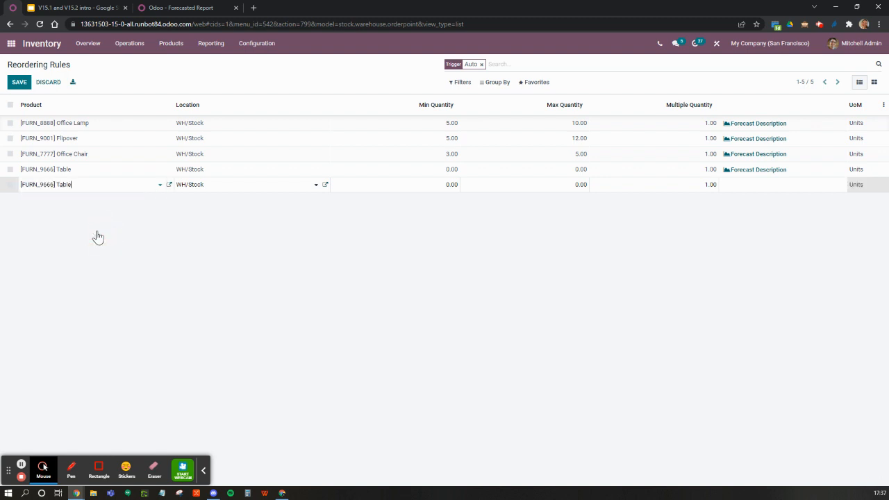
pyautogui.click(247, 147)
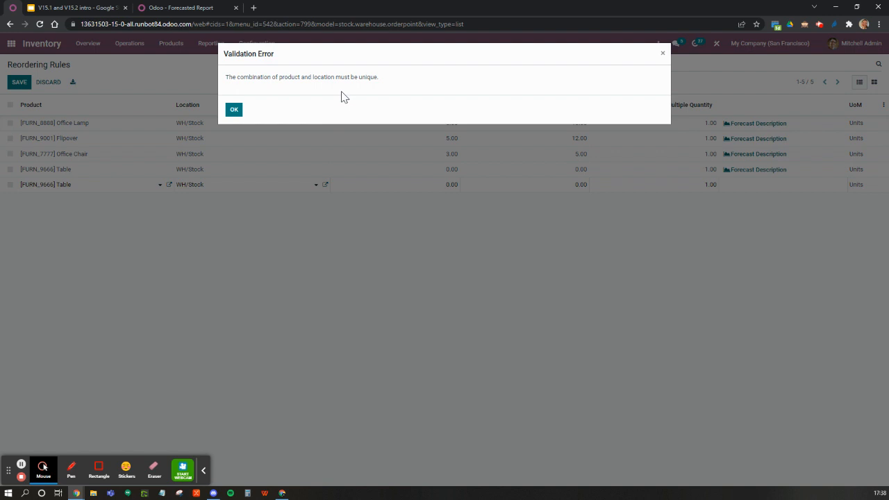
pyautogui.click(233, 112)
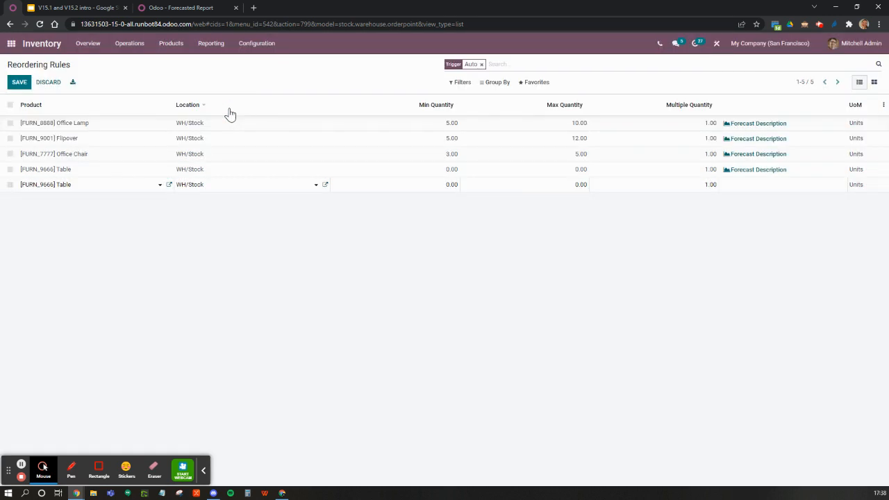
pyautogui.click(54, 84)
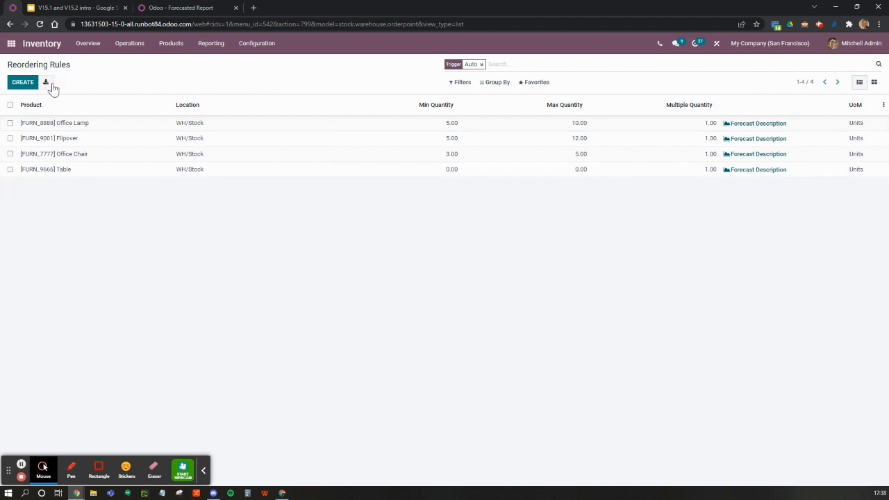
# Step: Switch to the Odoo 15.2 database and open the Inventory reordering rules
pyautogui.click(173, 13)
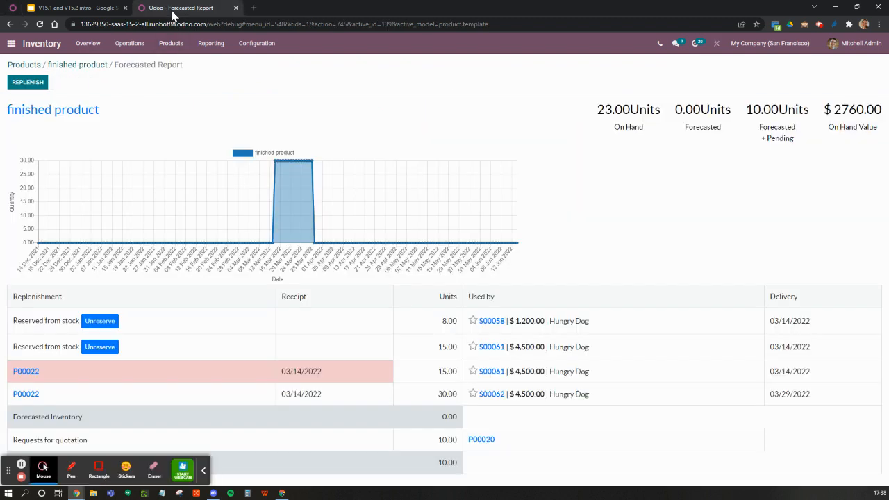
pyautogui.click(42, 48)
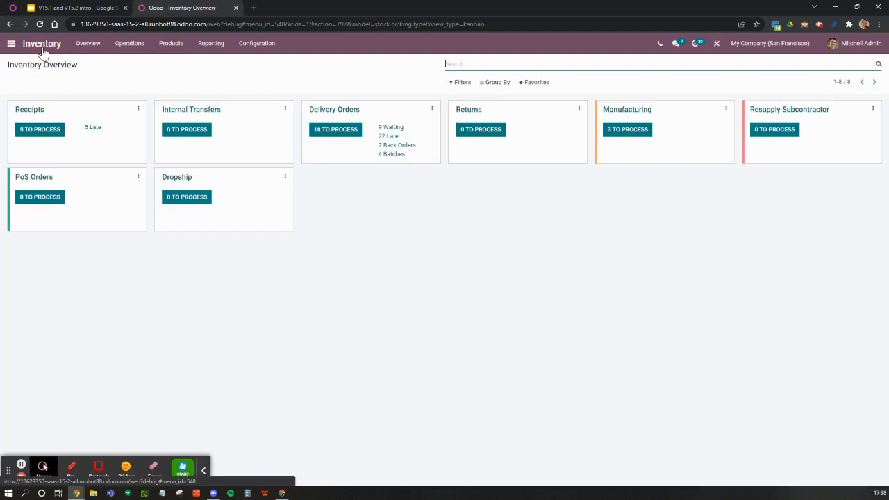
pyautogui.click(263, 46)
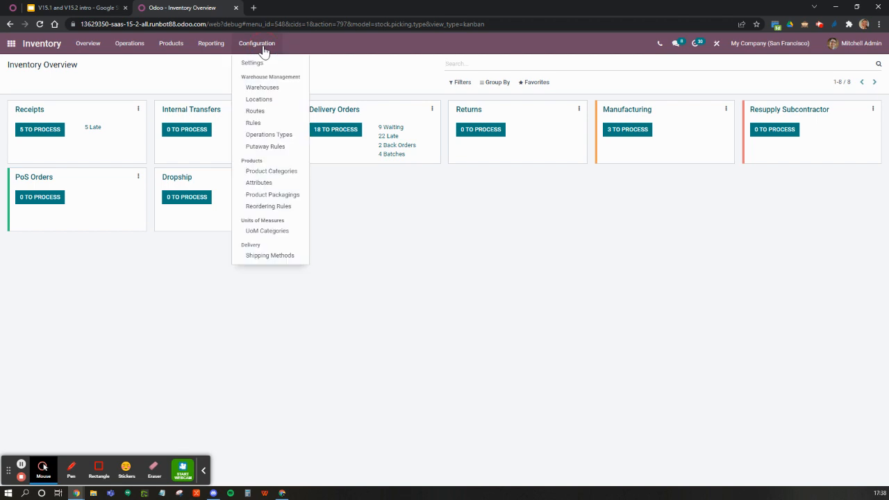
pyautogui.click(258, 206)
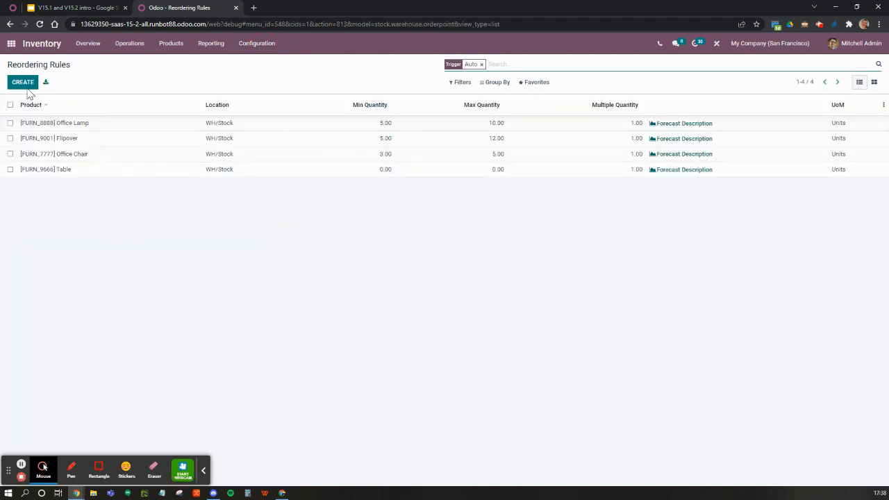
# Step: Add a reordering rule for [FURN_9666] Table at WH/Stock, try to save it, and dismiss the validation error
pyautogui.click(20, 83)
pyautogui.write('table')
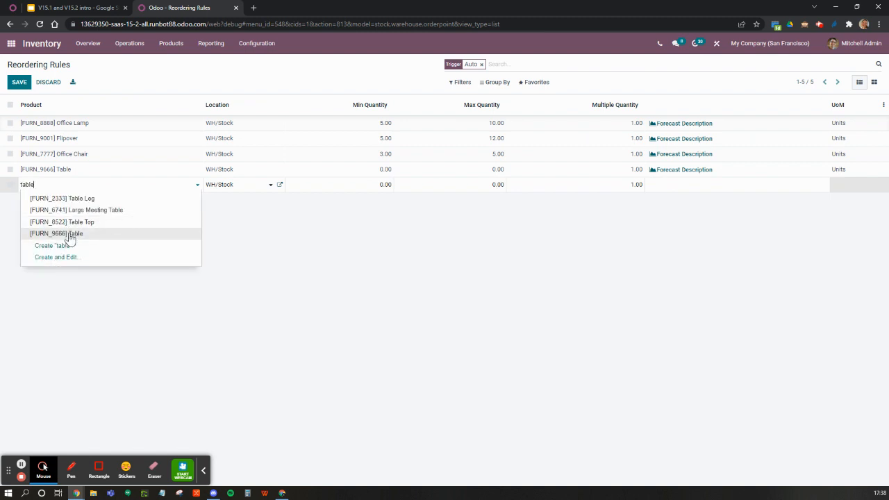
pyautogui.click(69, 234)
pyautogui.click(70, 239)
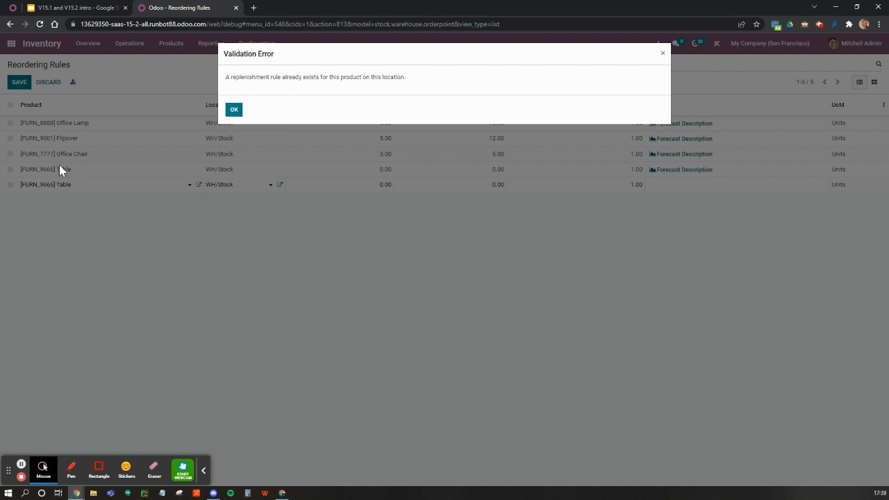
pyautogui.click(234, 111)
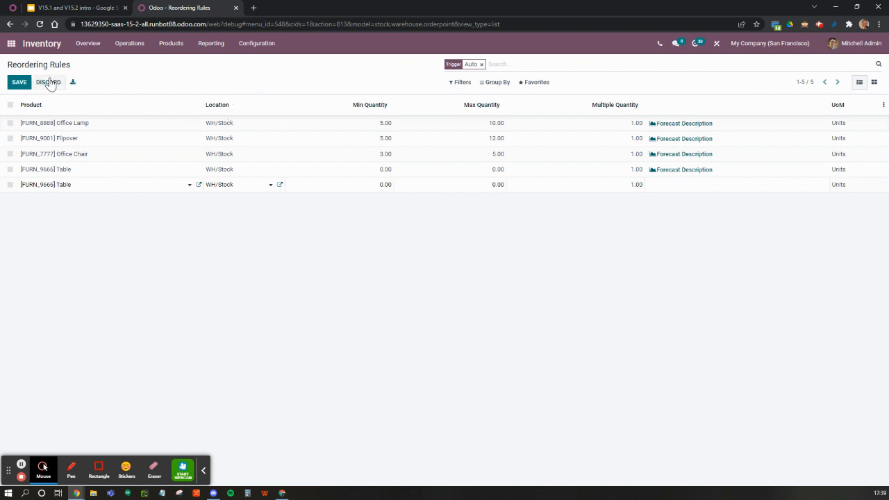
# Step: Set the new Table rule's location to WH/Input/Order Processing/Dispatch Zone/Gate B and save the rule
pyautogui.click(243, 186)
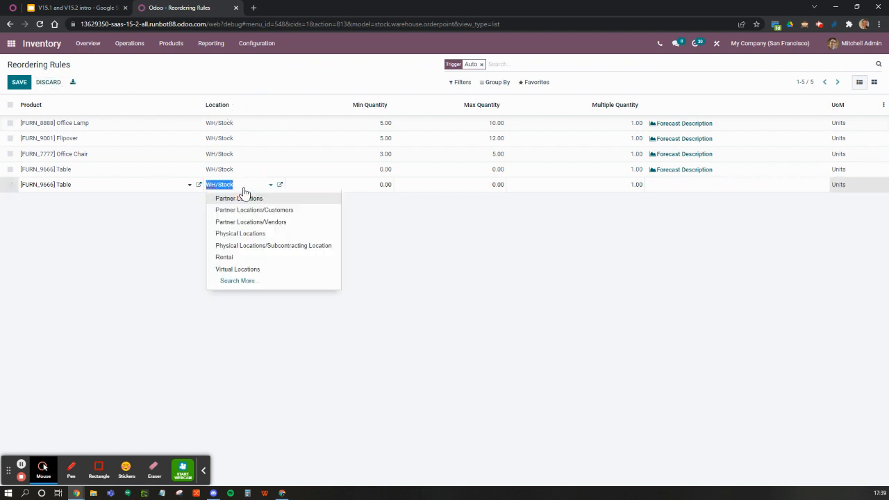
pyautogui.click(238, 280)
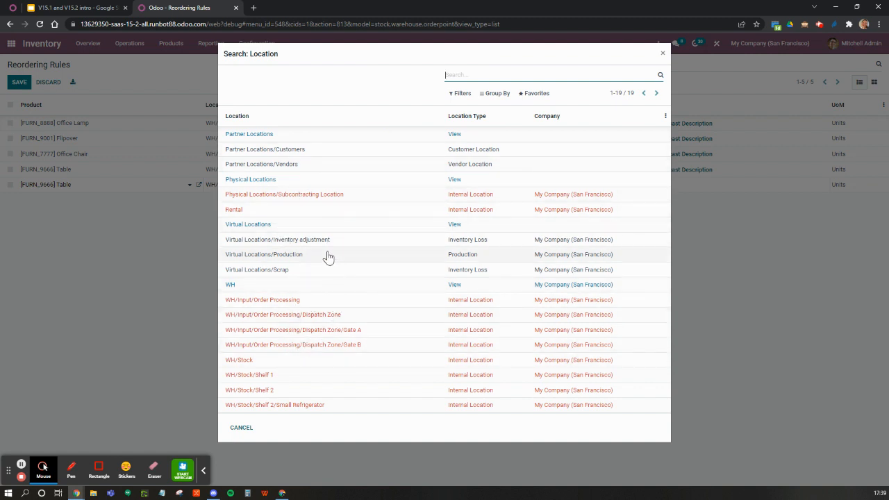
pyautogui.click(349, 349)
pyautogui.click(24, 84)
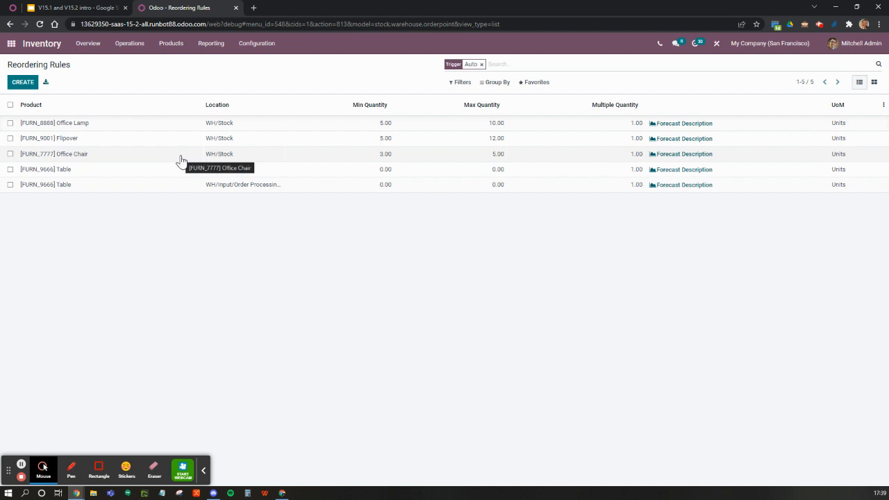
# Step: Switch to the Google Slides presentation and go through the replenish and duplicate reordering rule slides to the closing Thank you slide
pyautogui.click(93, 11)
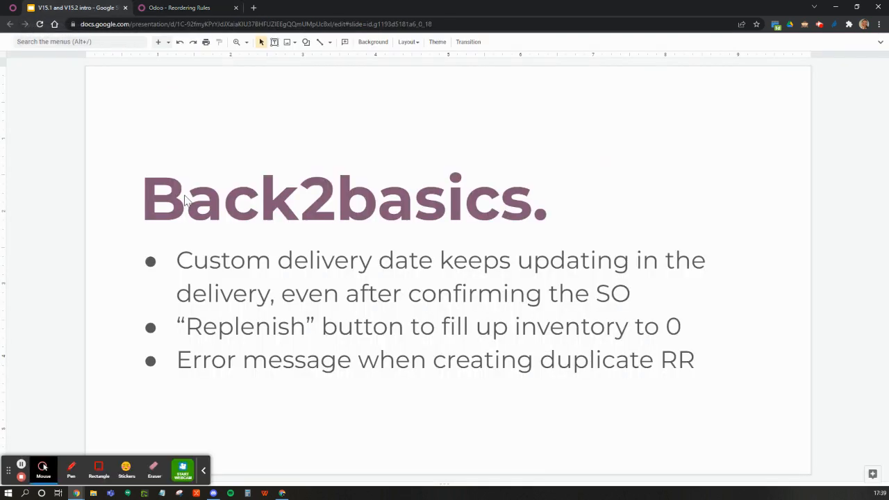
pyautogui.scroll(-1, 307, 399)
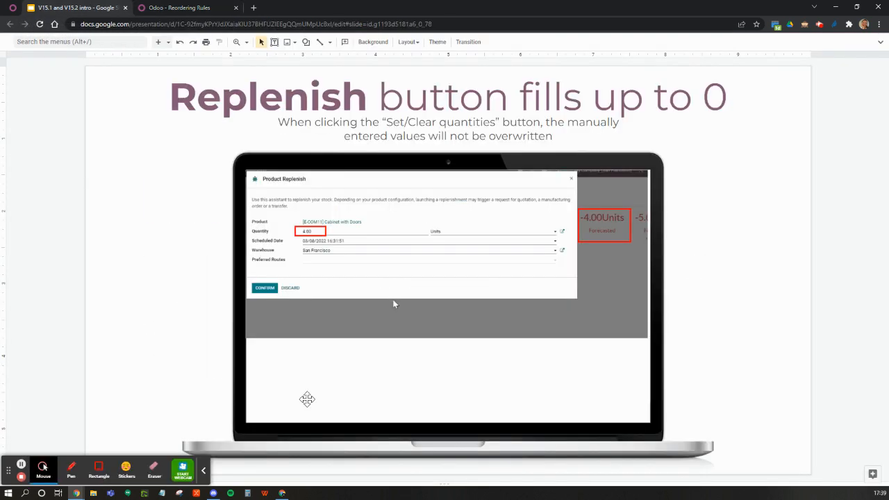
pyautogui.scroll(-1, 307, 400)
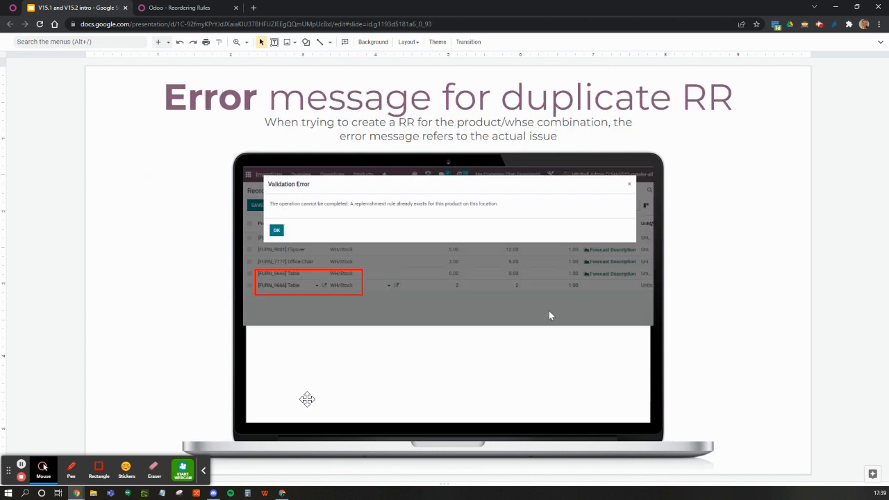
pyautogui.press('Down')
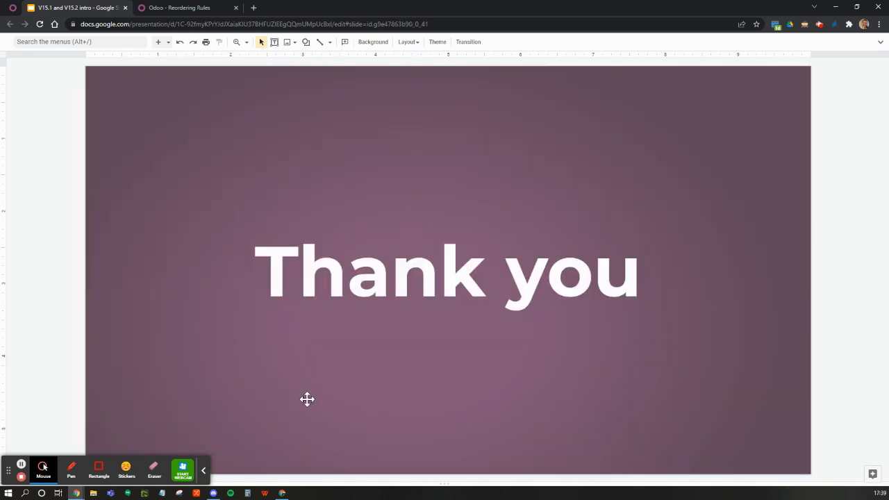
pyautogui.click(203, 470)
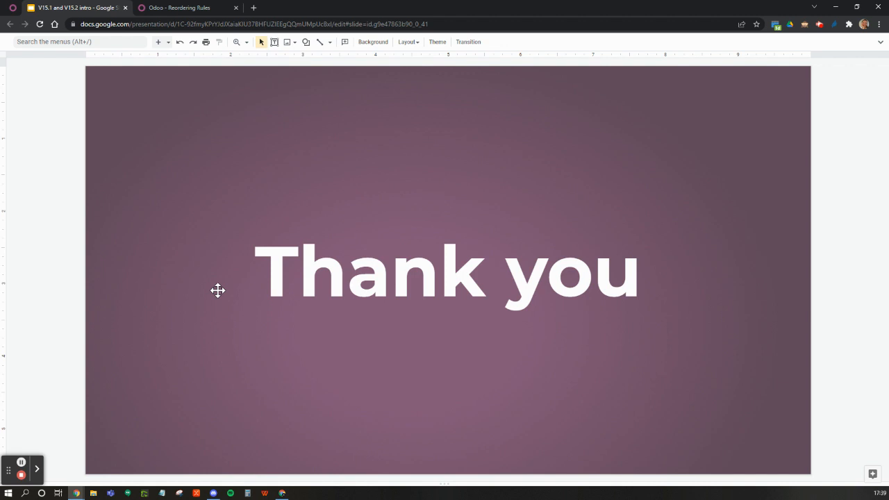